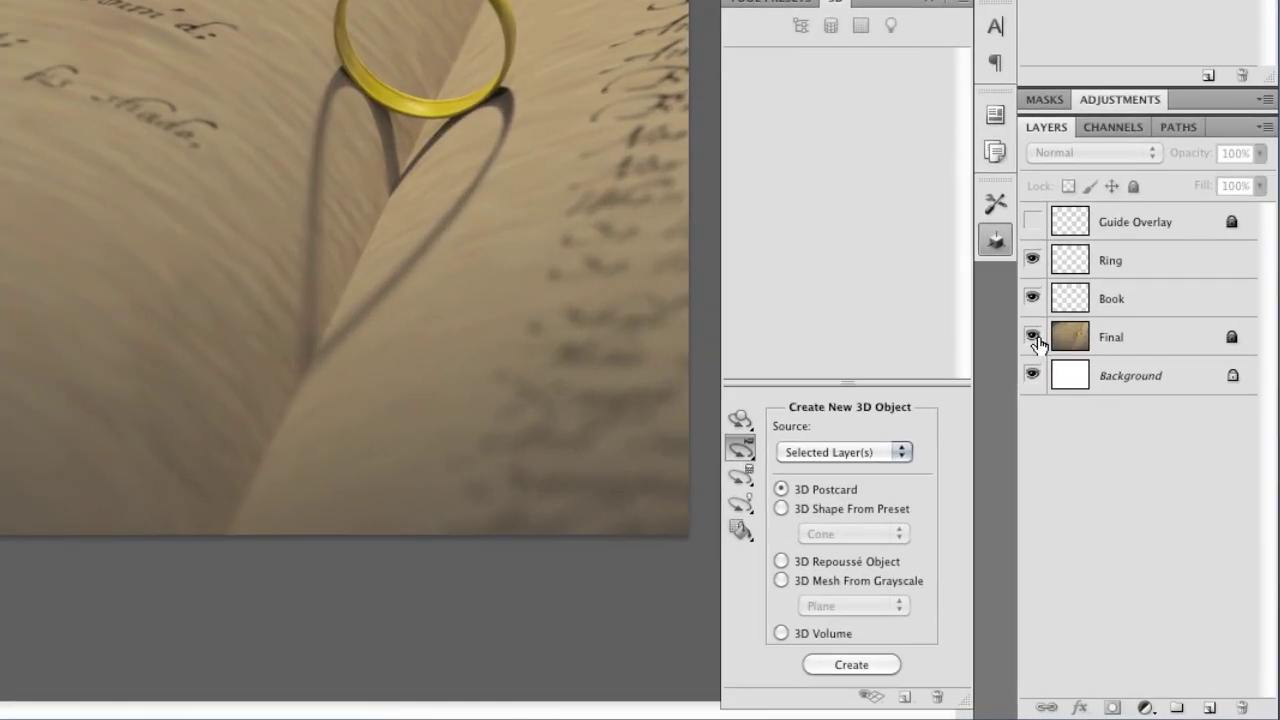
Fill the Book Outline path with solid black on the Book layer
left_click(1034, 340)
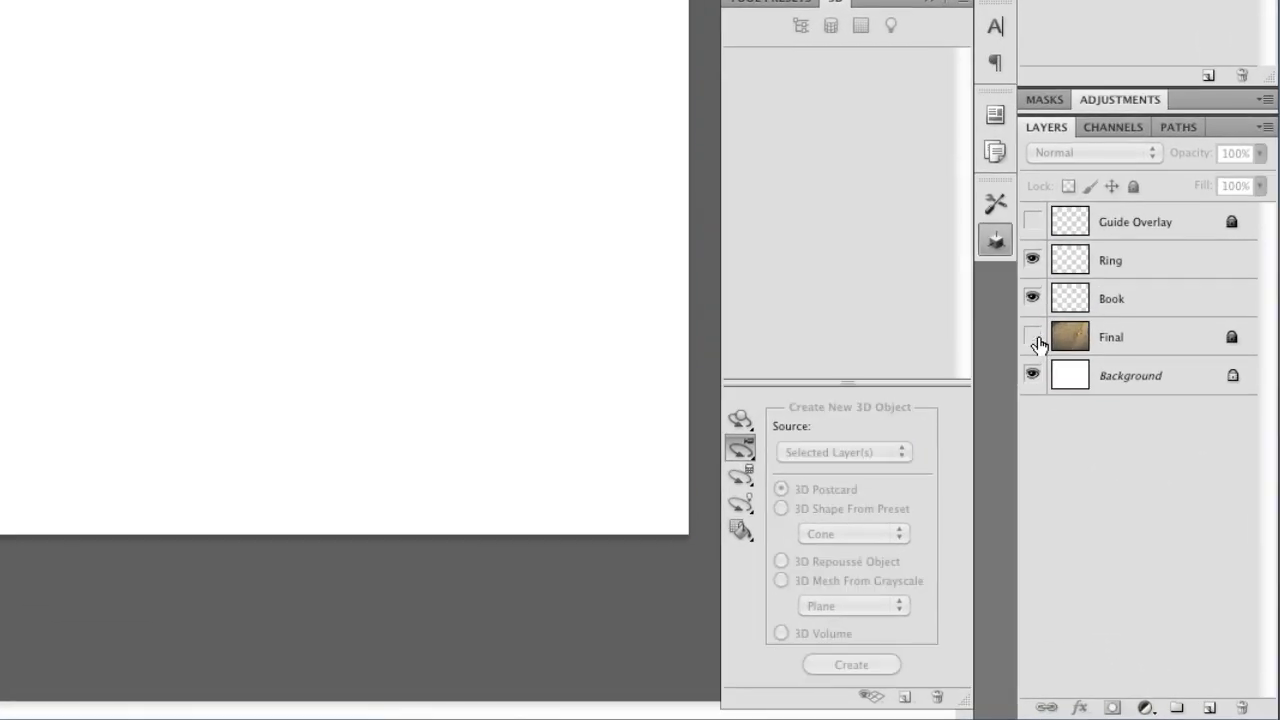
left_click(1177, 310)
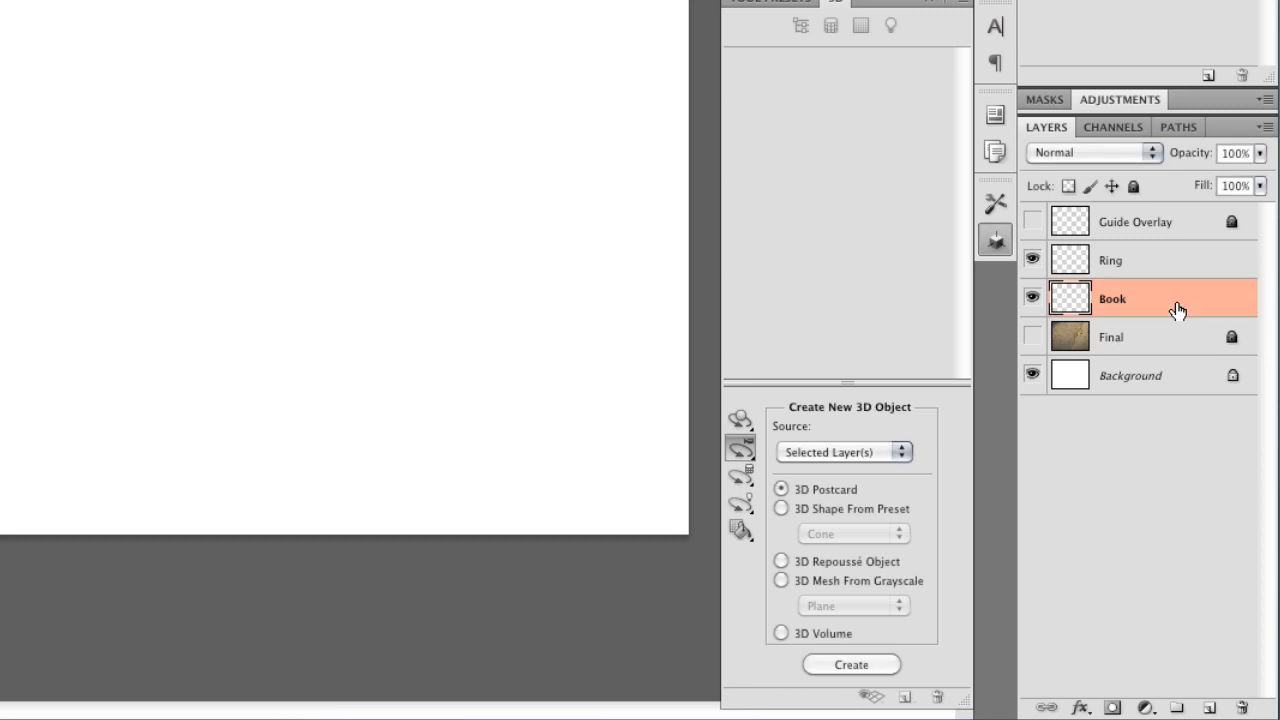
left_click(1186, 128)
left_click(1176, 260)
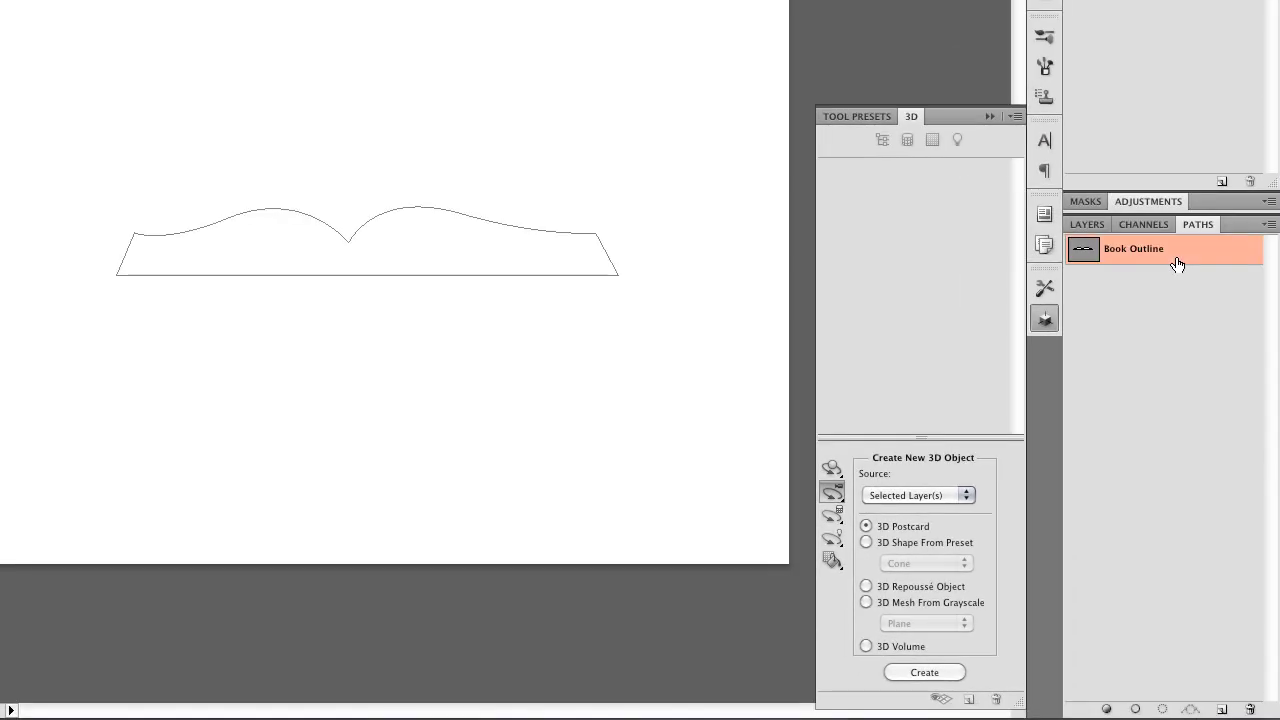
right_click(1092, 249)
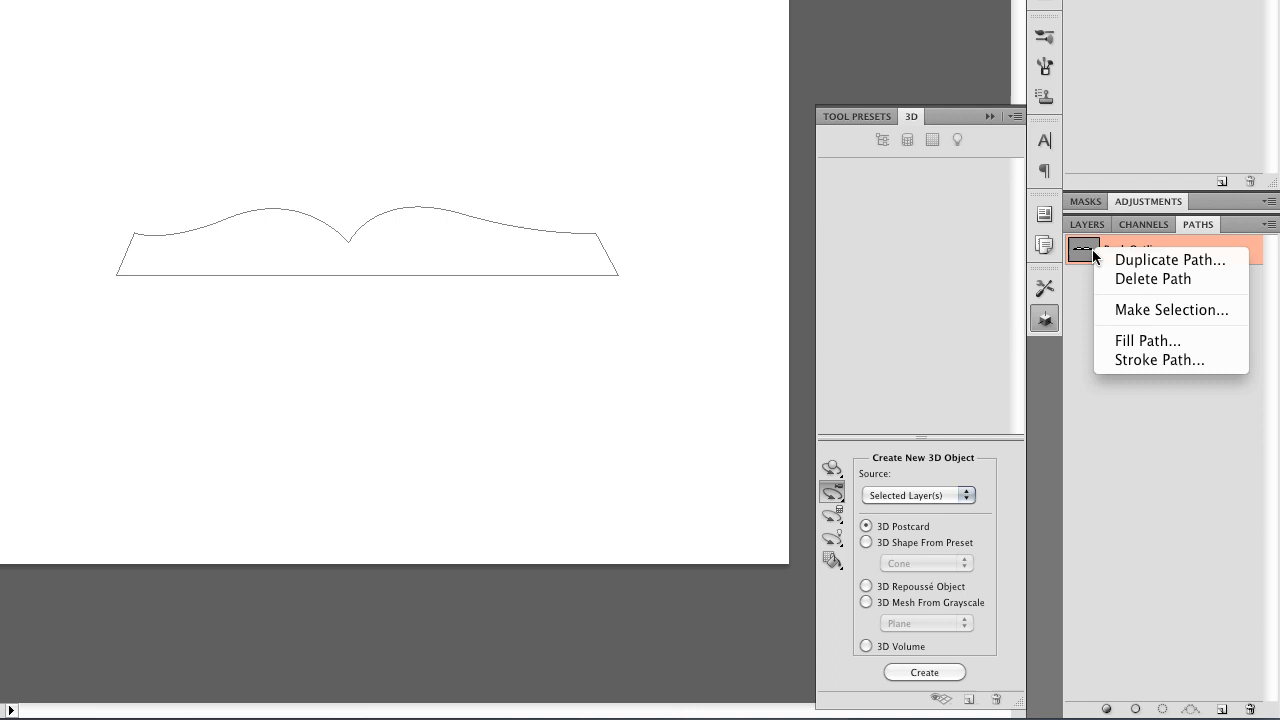
left_click(1133, 340)
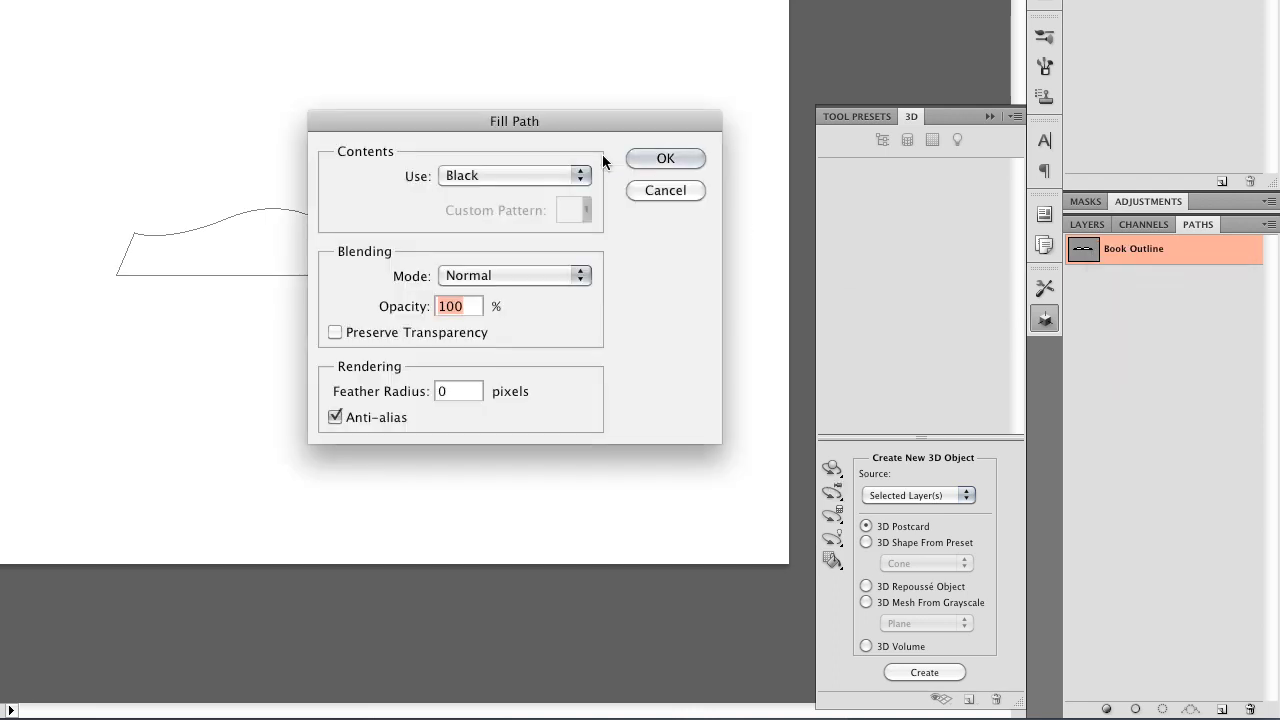
left_click(662, 163)
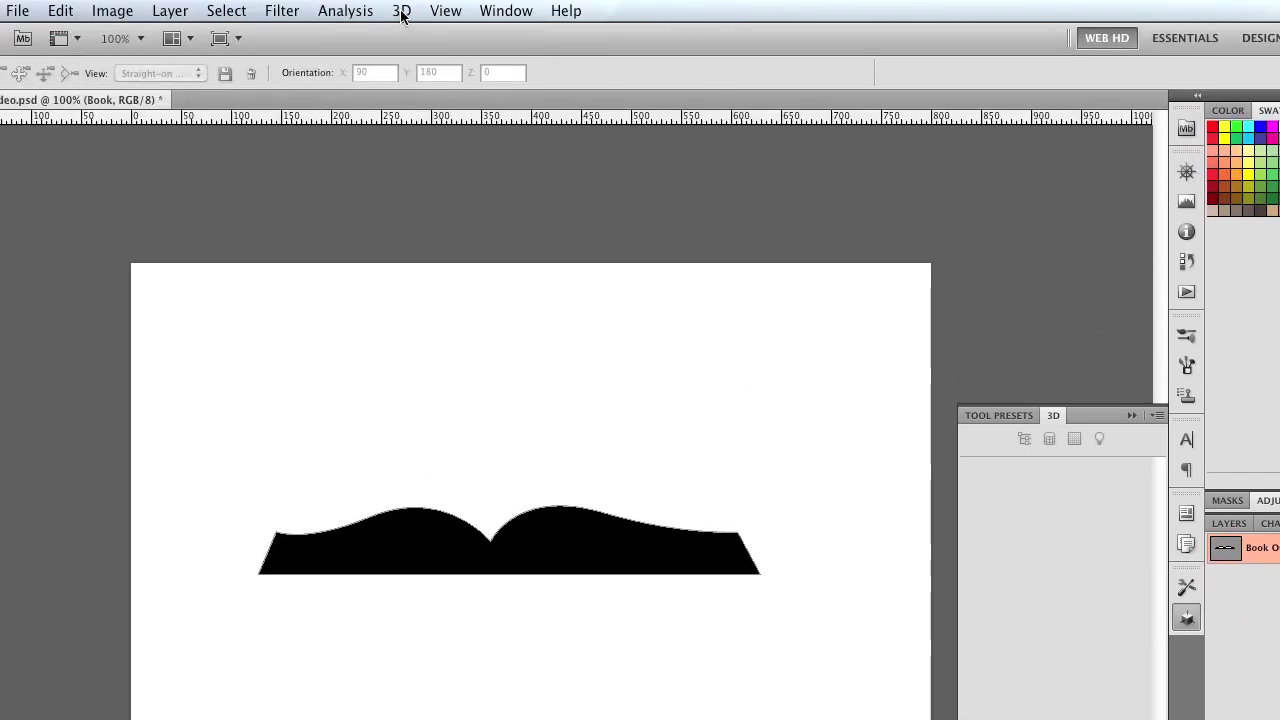
left_click(401, 11)
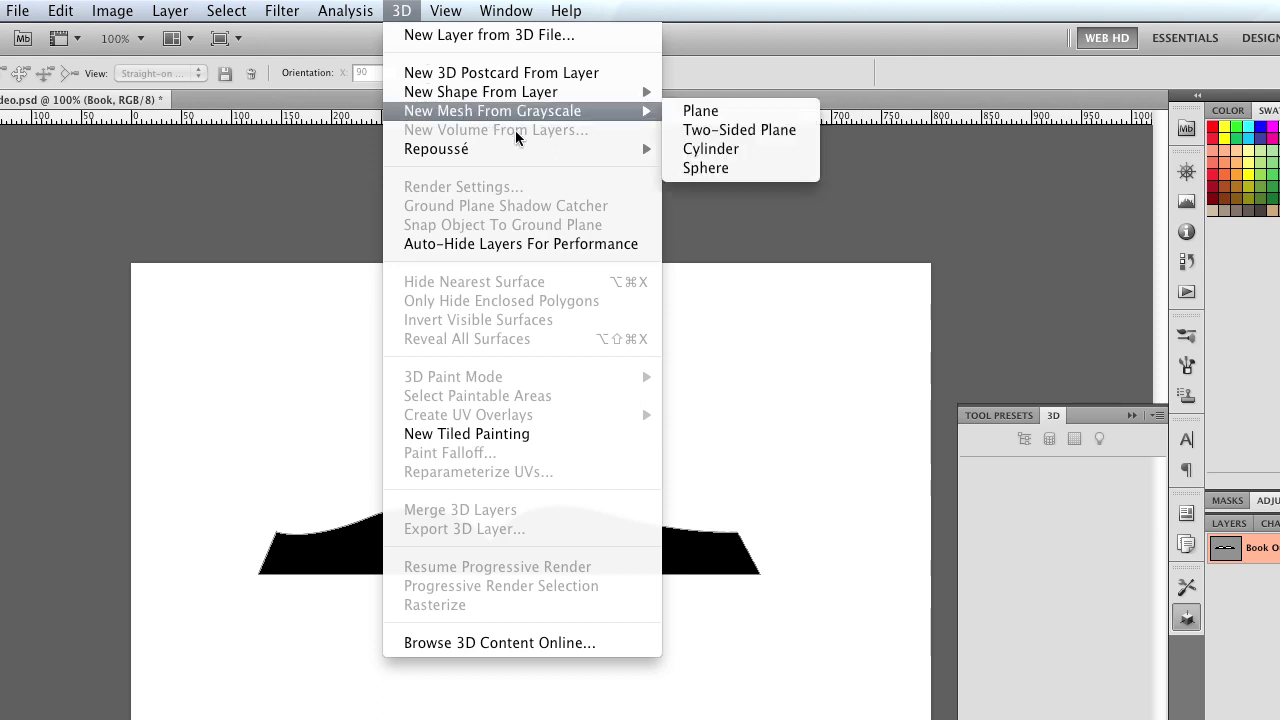
mouse_move(436, 149)
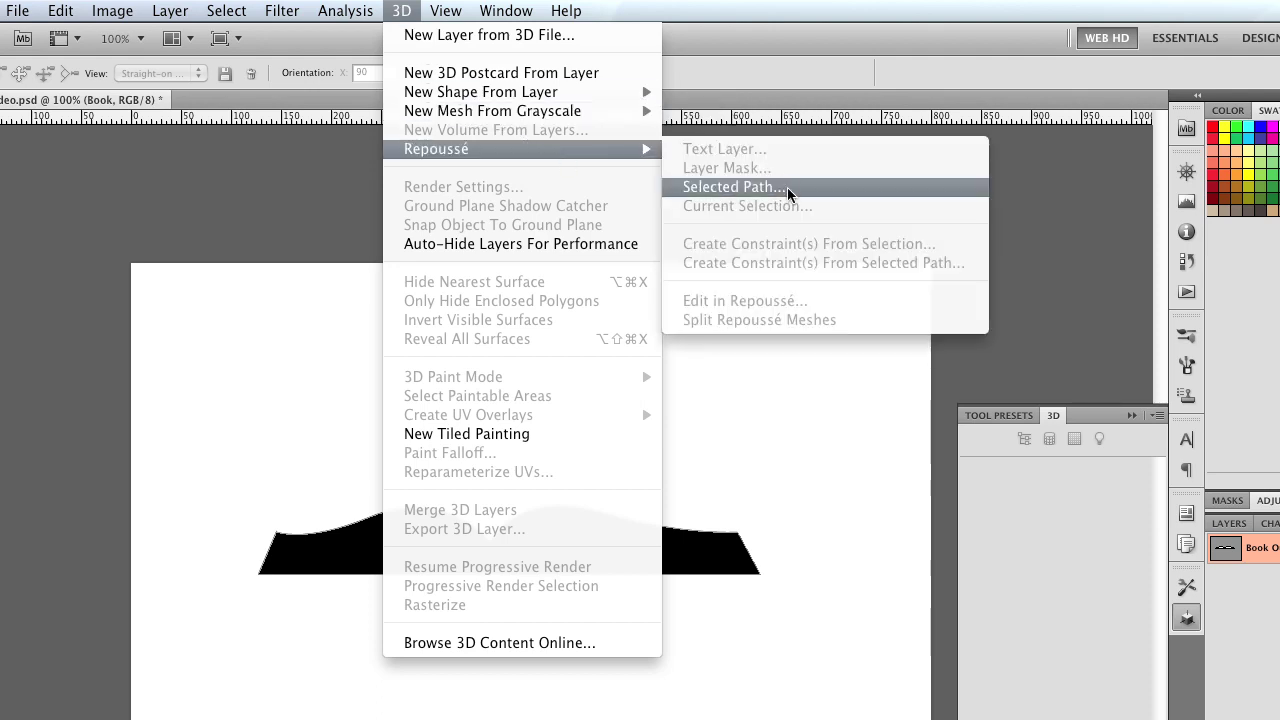
Repoussé the book path with depth 5.5, Organics Moss material, Better mesh quality, reset position
left_click(777, 185)
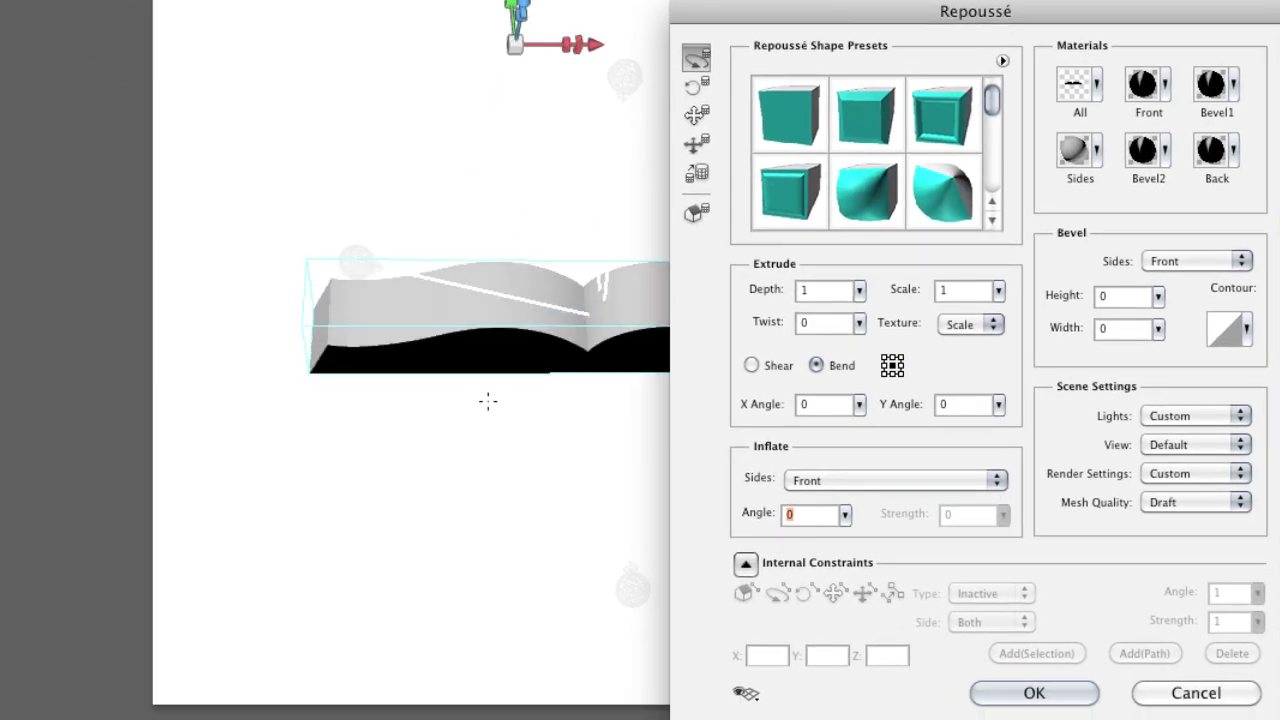
double_click(815, 290)
type("5.5")
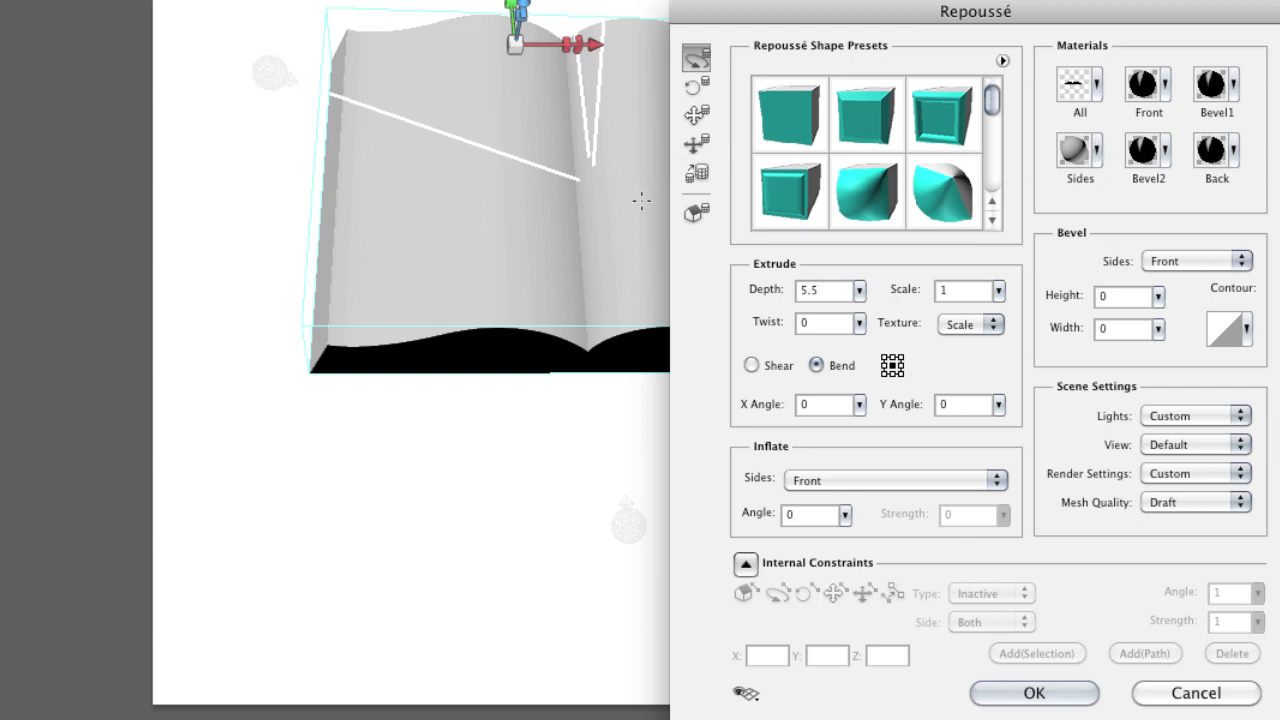
left_click(1096, 150)
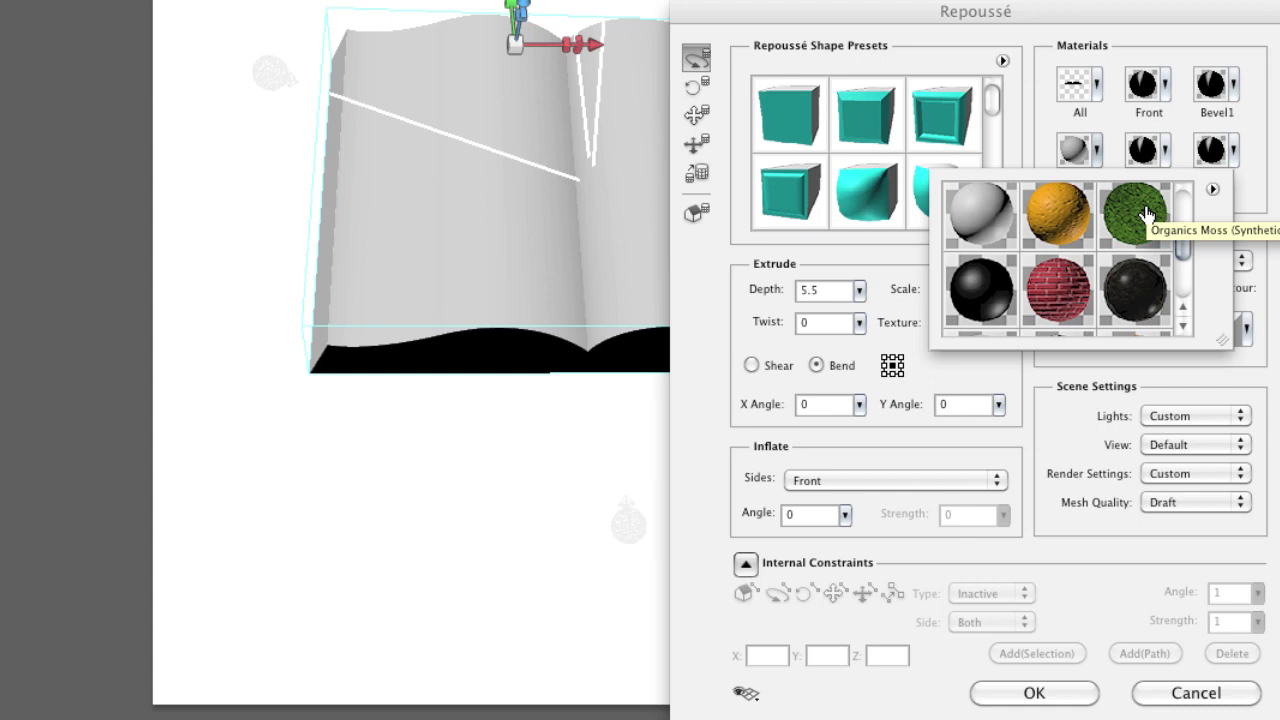
left_click(1146, 214)
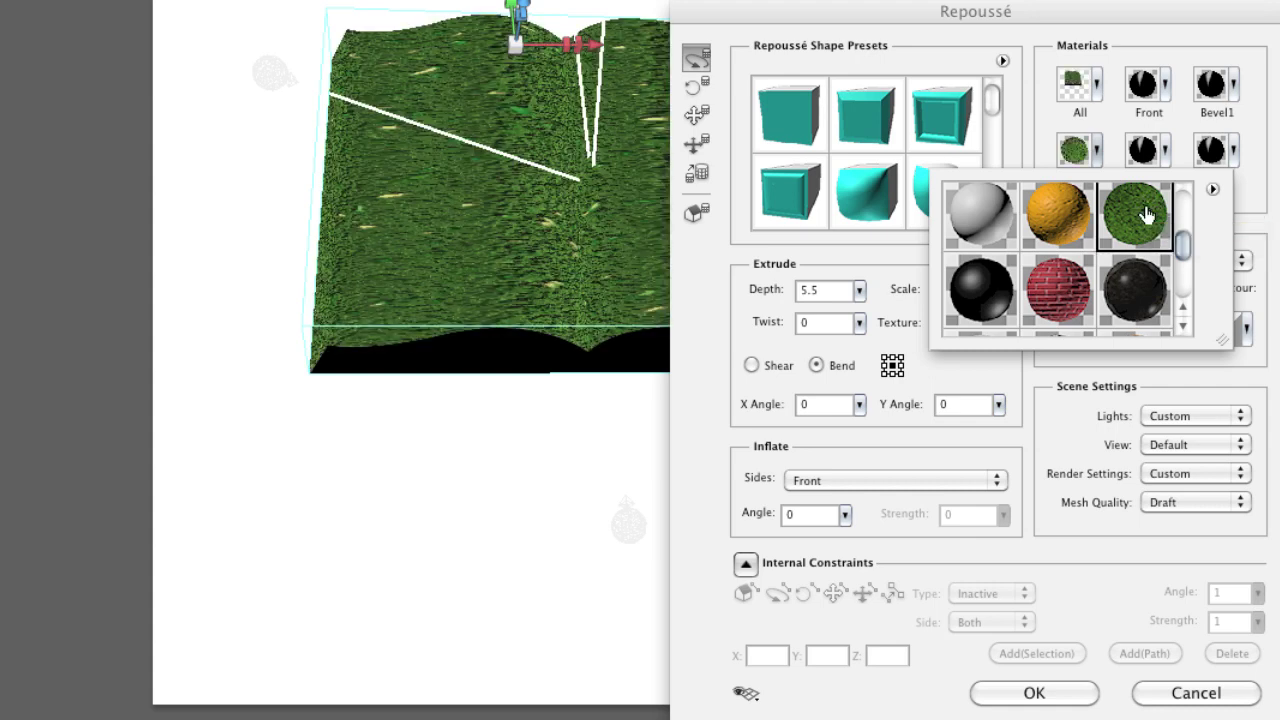
left_click(1253, 208)
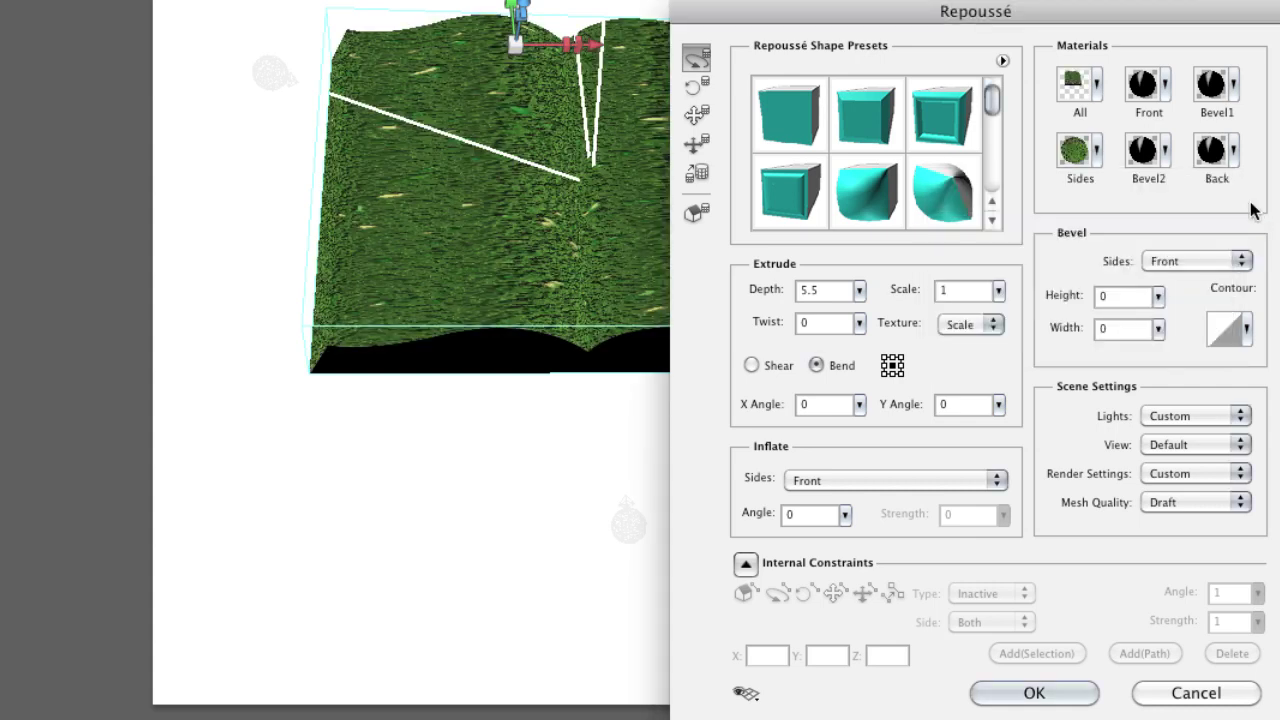
left_click(1215, 504)
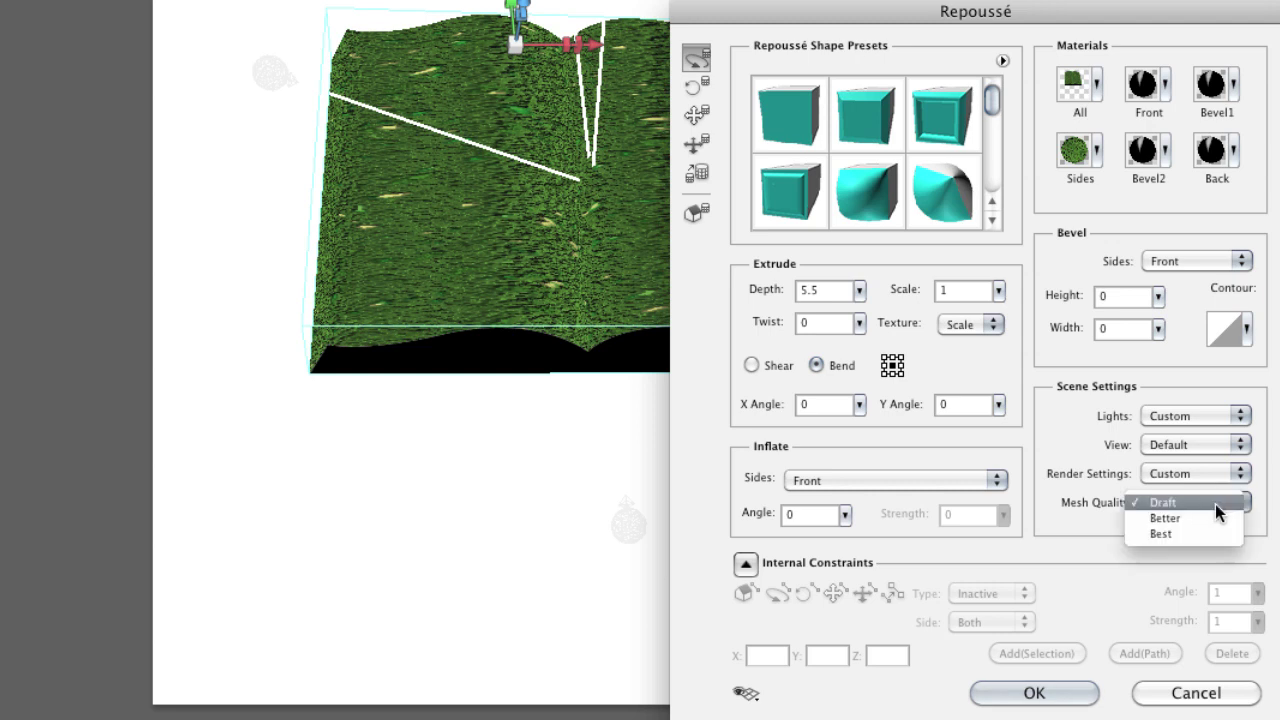
left_click(1220, 517)
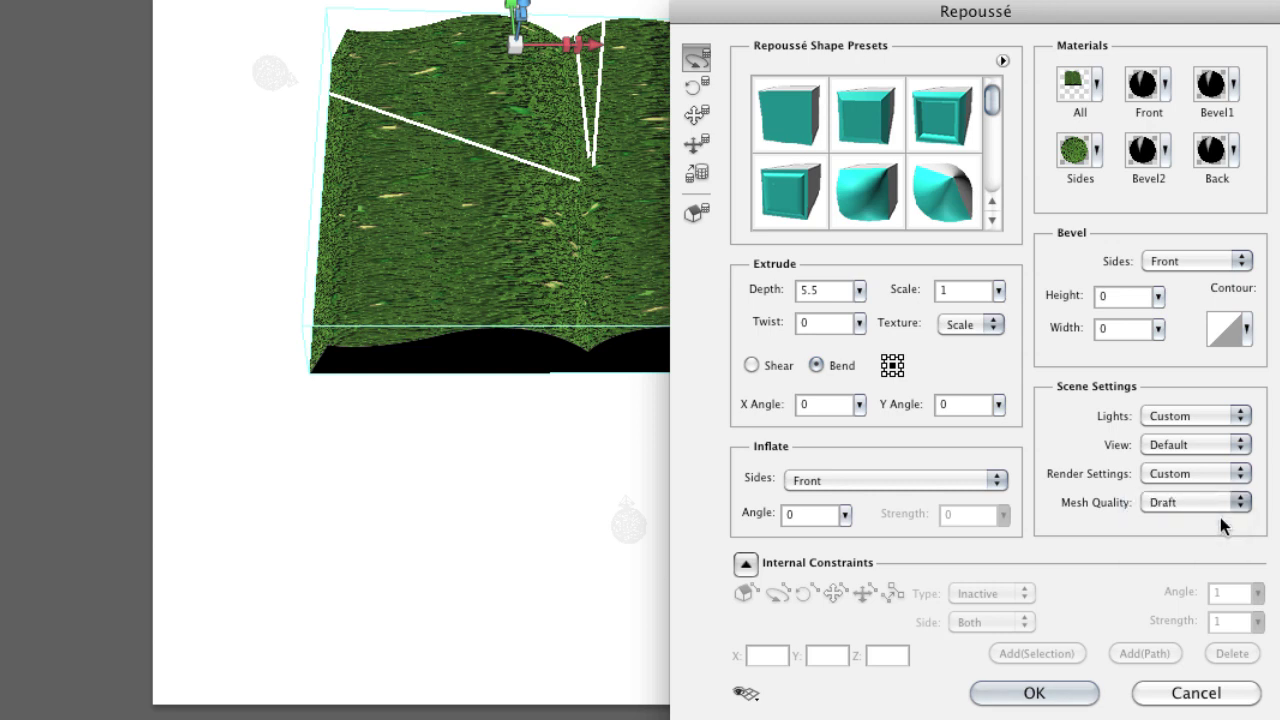
left_click(695, 215)
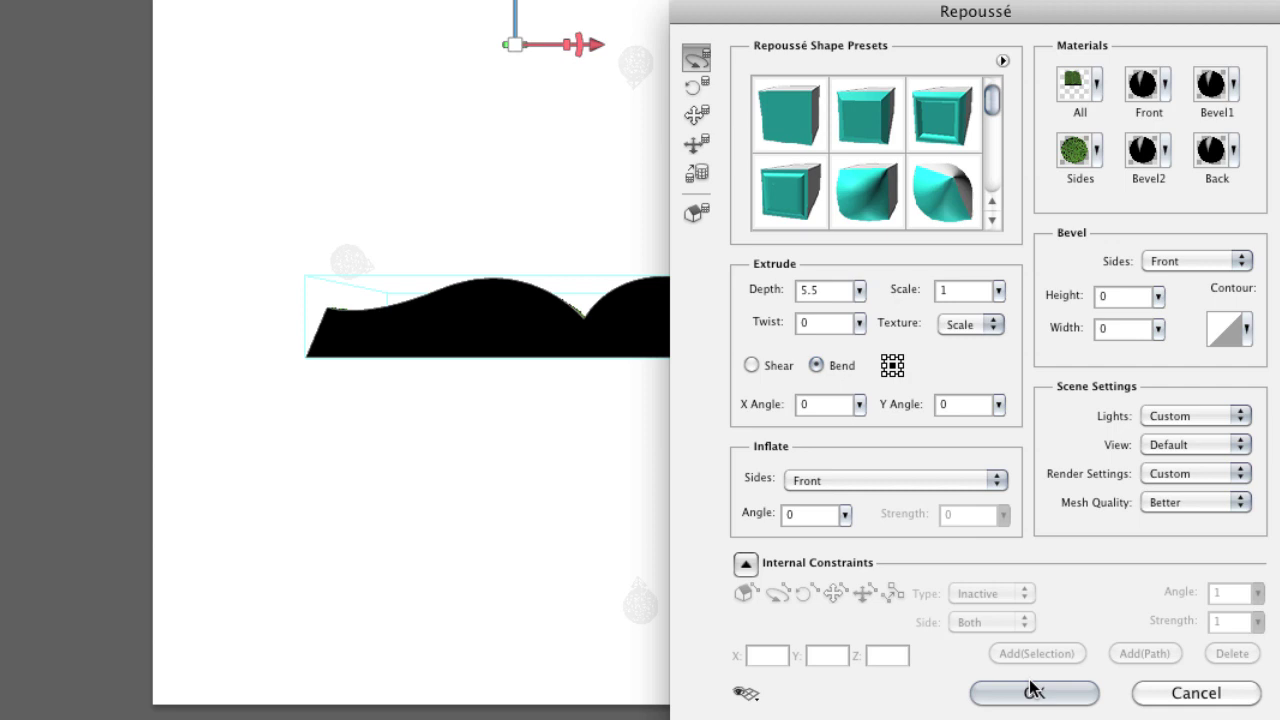
left_click(1033, 693)
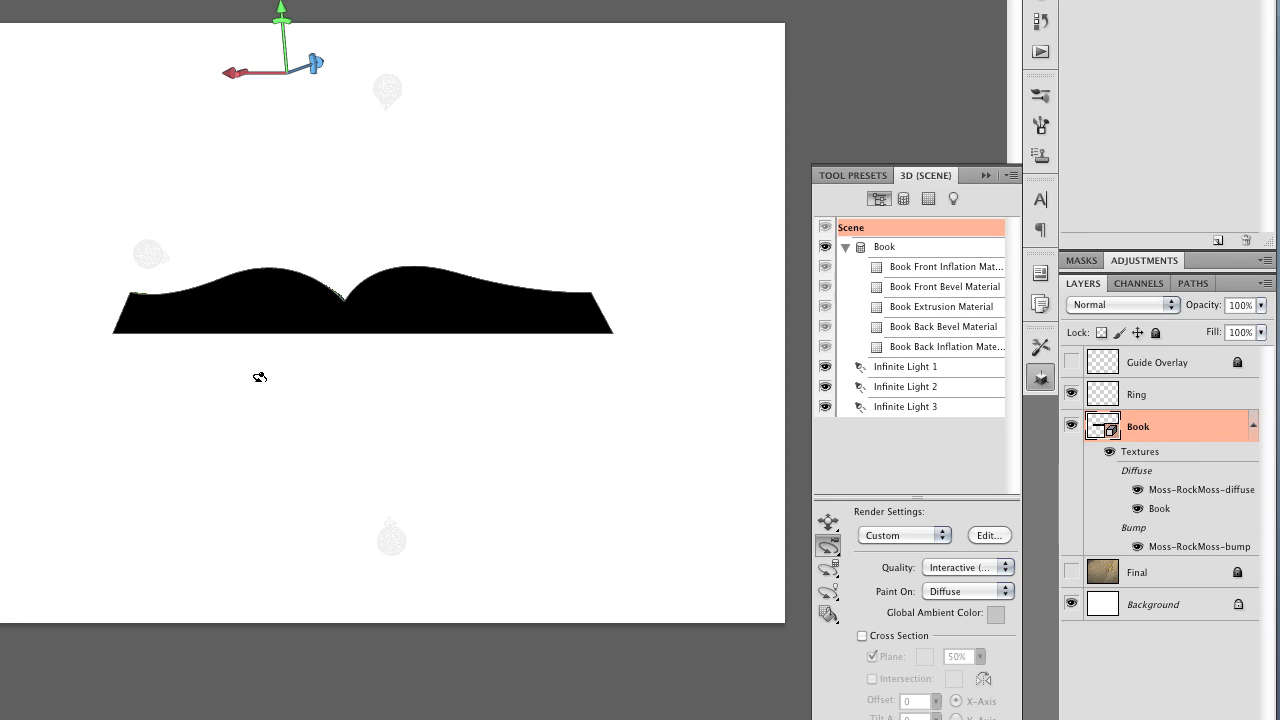
Rotate the book and hide its Moss diffuse and bump textures
mouse_move(258, 377)
left_mouse_down()
mouse_move(296, 231)
mouse_move(360, 262)
left_mouse_up()
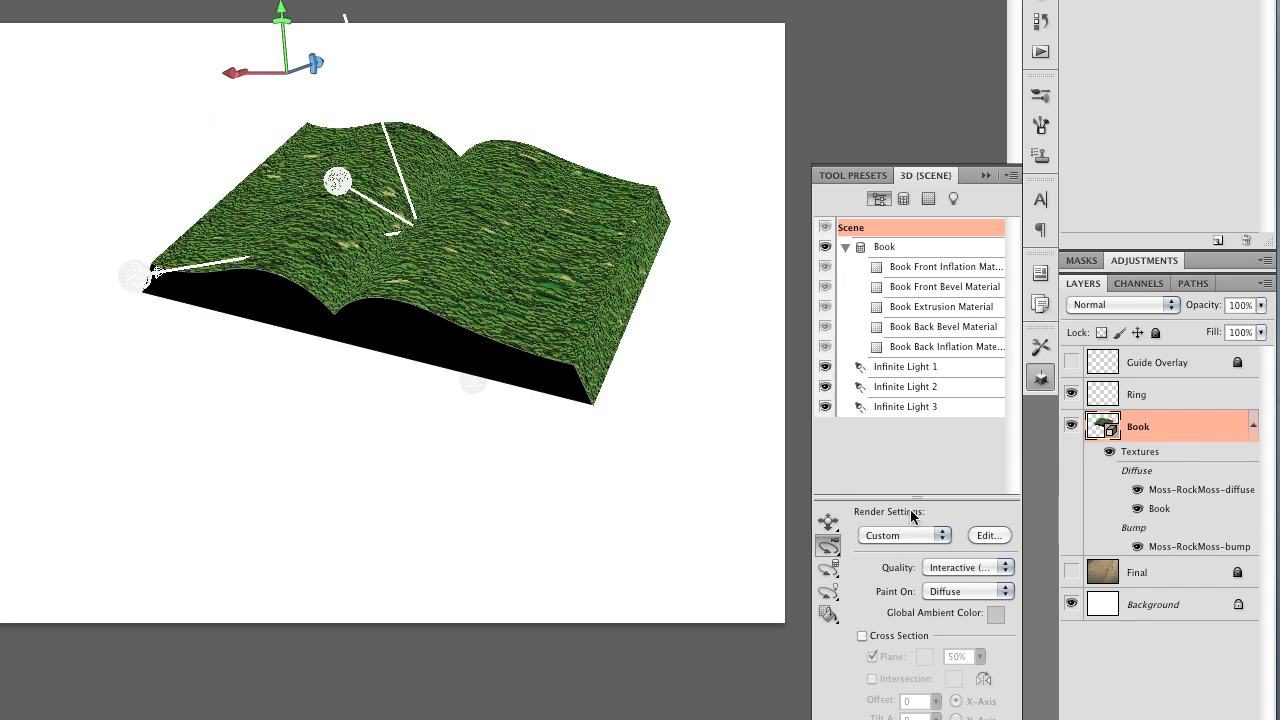
left_click(1138, 491)
left_click(1138, 548)
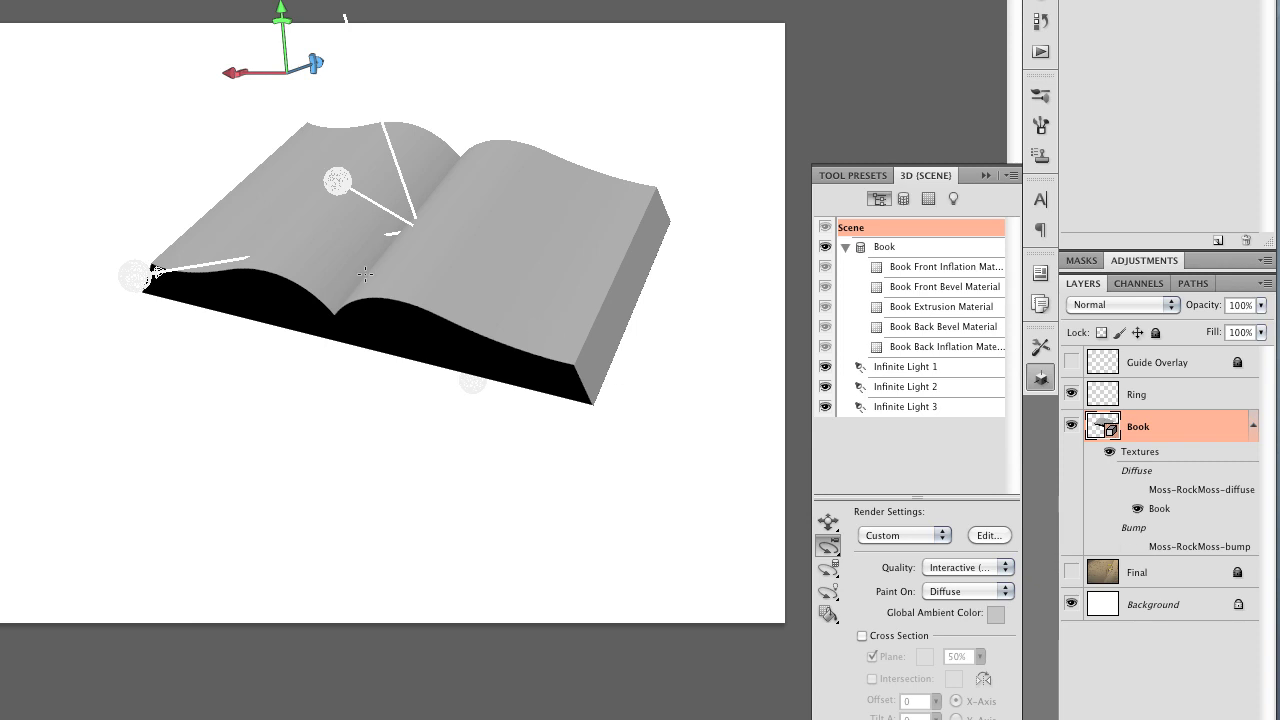
View the 3D book through the Straight-on Camera preset
left_click_drag(311, 318, 227, 329)
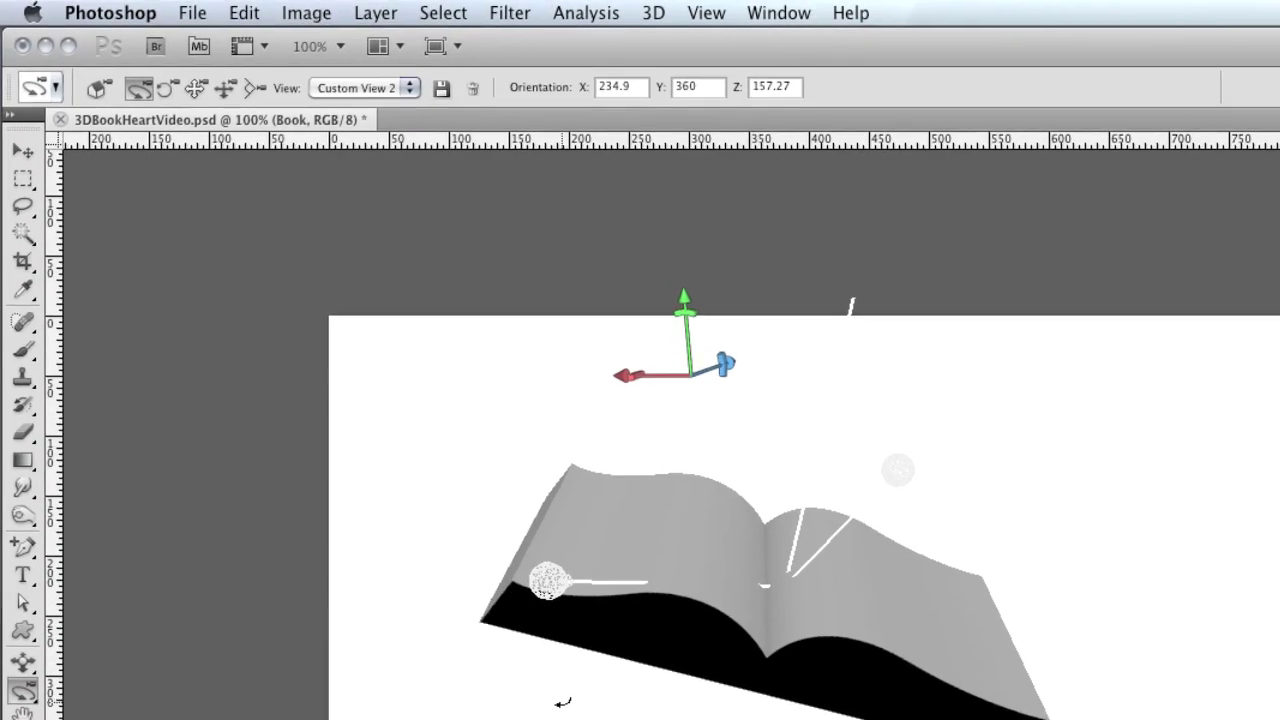
left_click(406, 90)
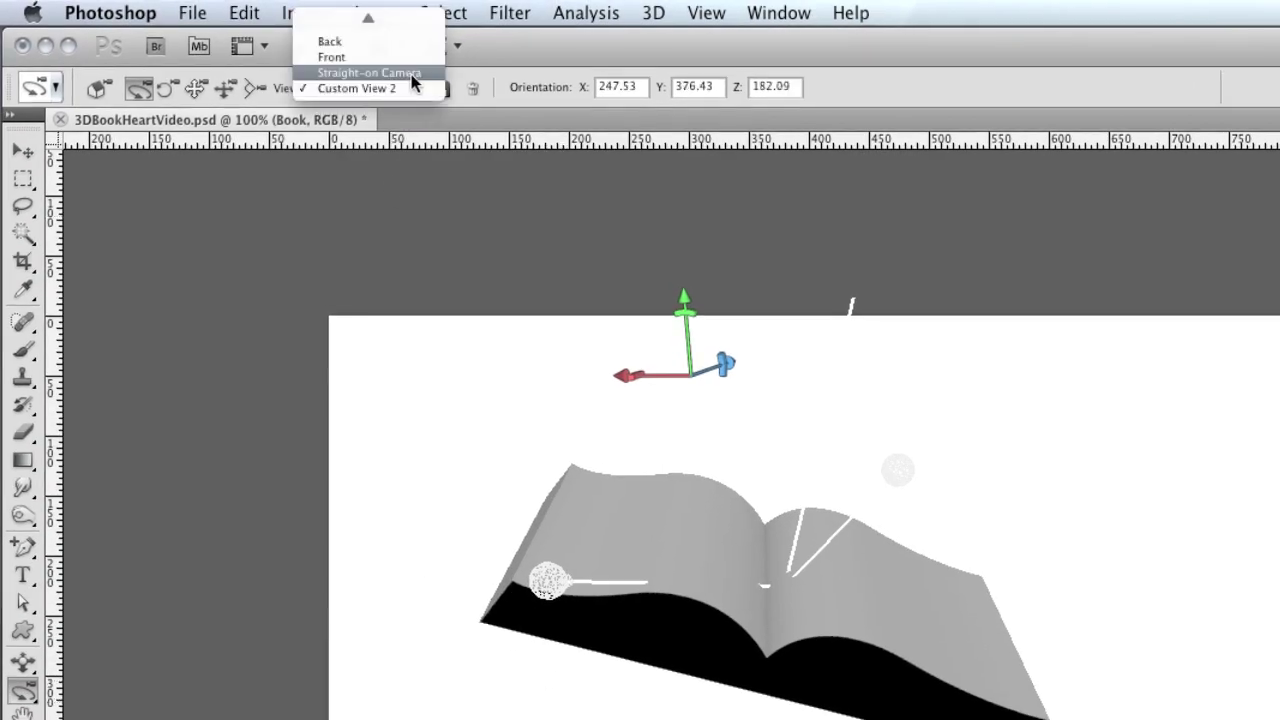
left_click(411, 74)
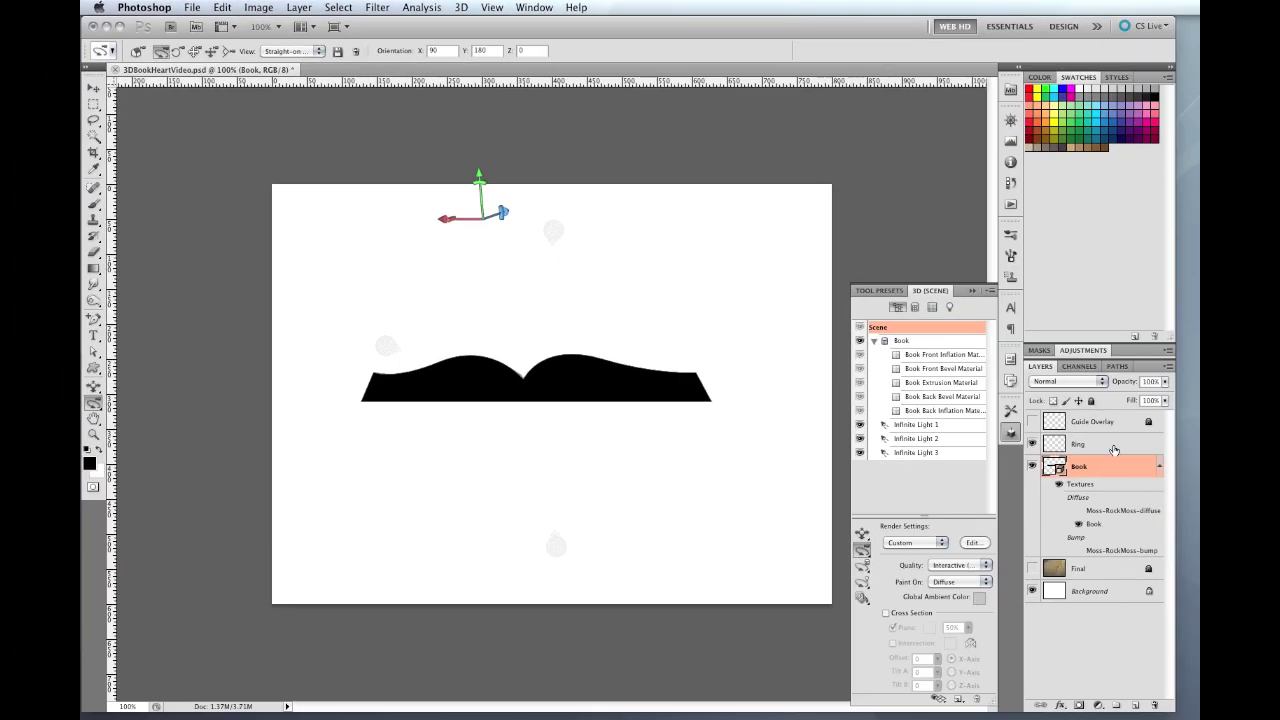
Convert the Ring layer into a 3D Ring shape with New Shape From Layer
left_click_drag(1115, 452, 1114, 450)
left_click(1114, 450)
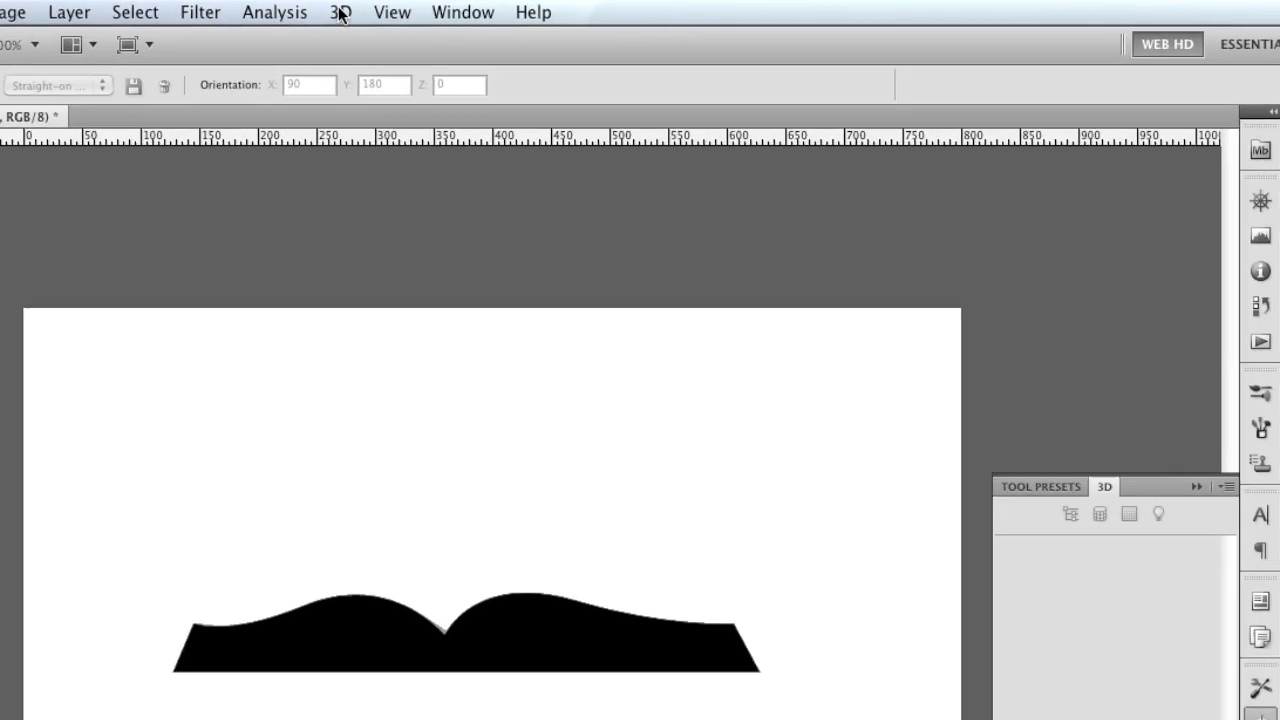
left_click(461, 7)
mouse_move(428, 110)
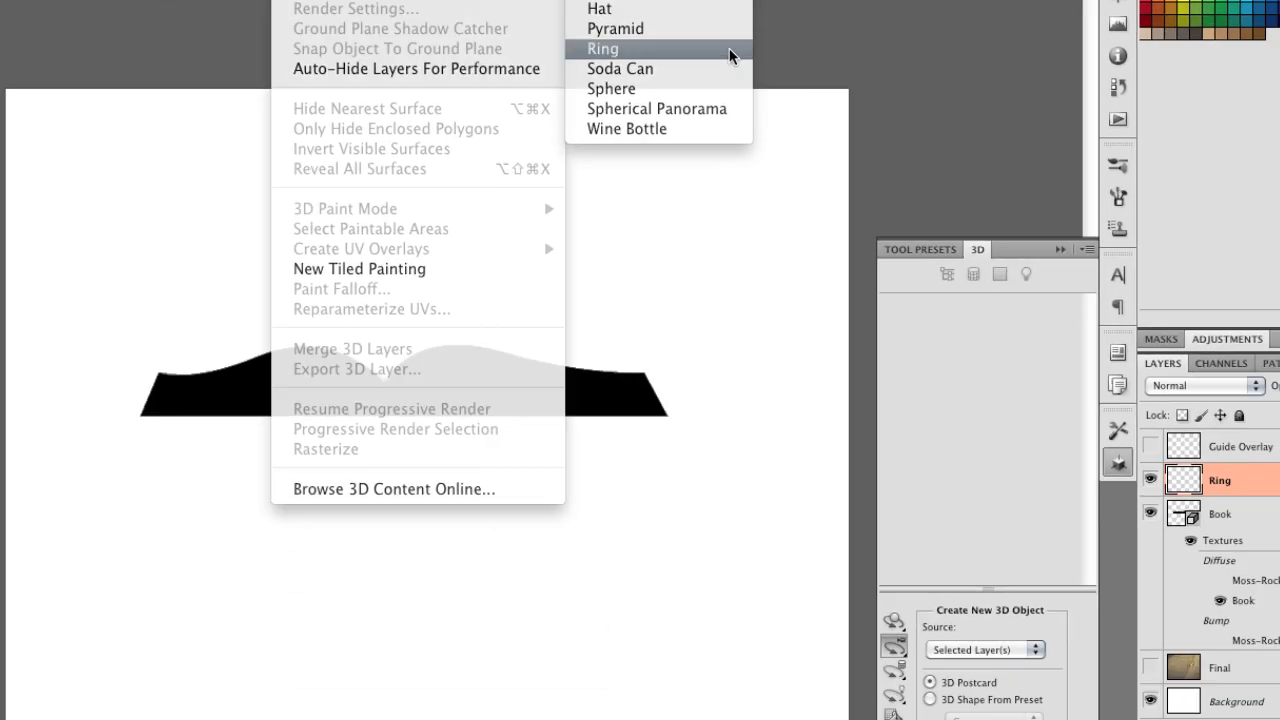
left_click(832, 269)
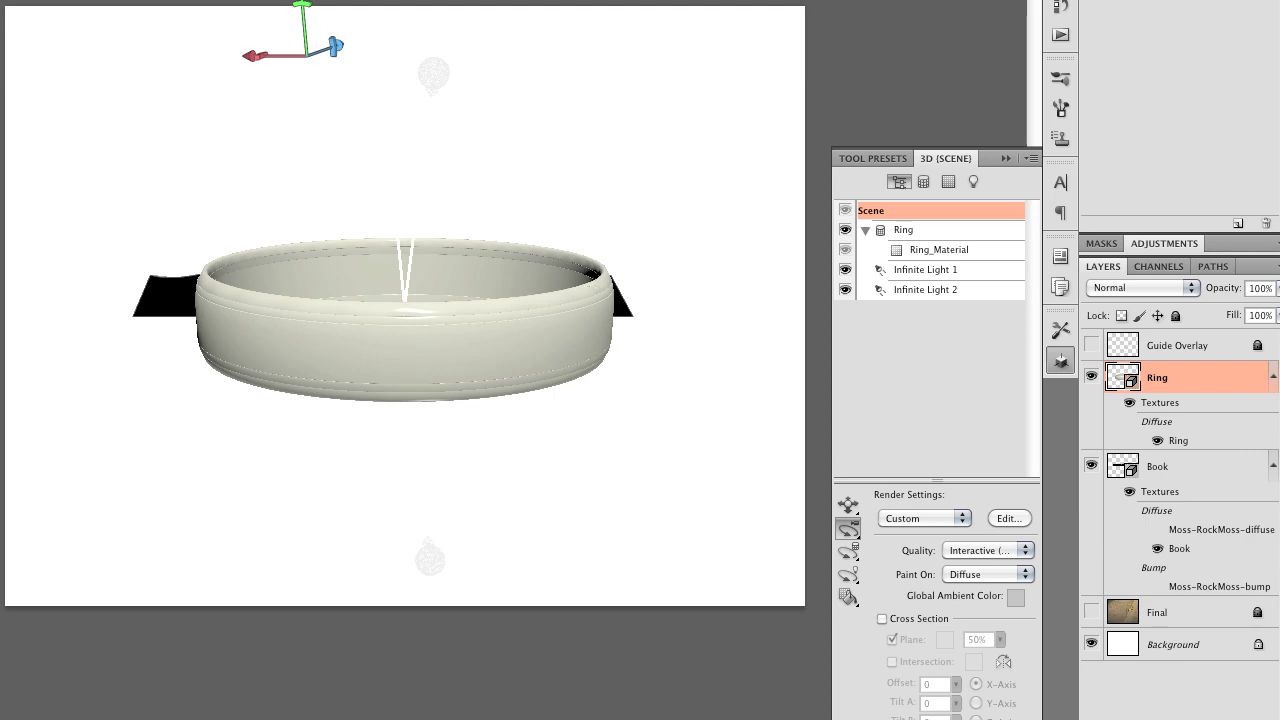
Position the ring object using the saved Book position
left_click(26, 556)
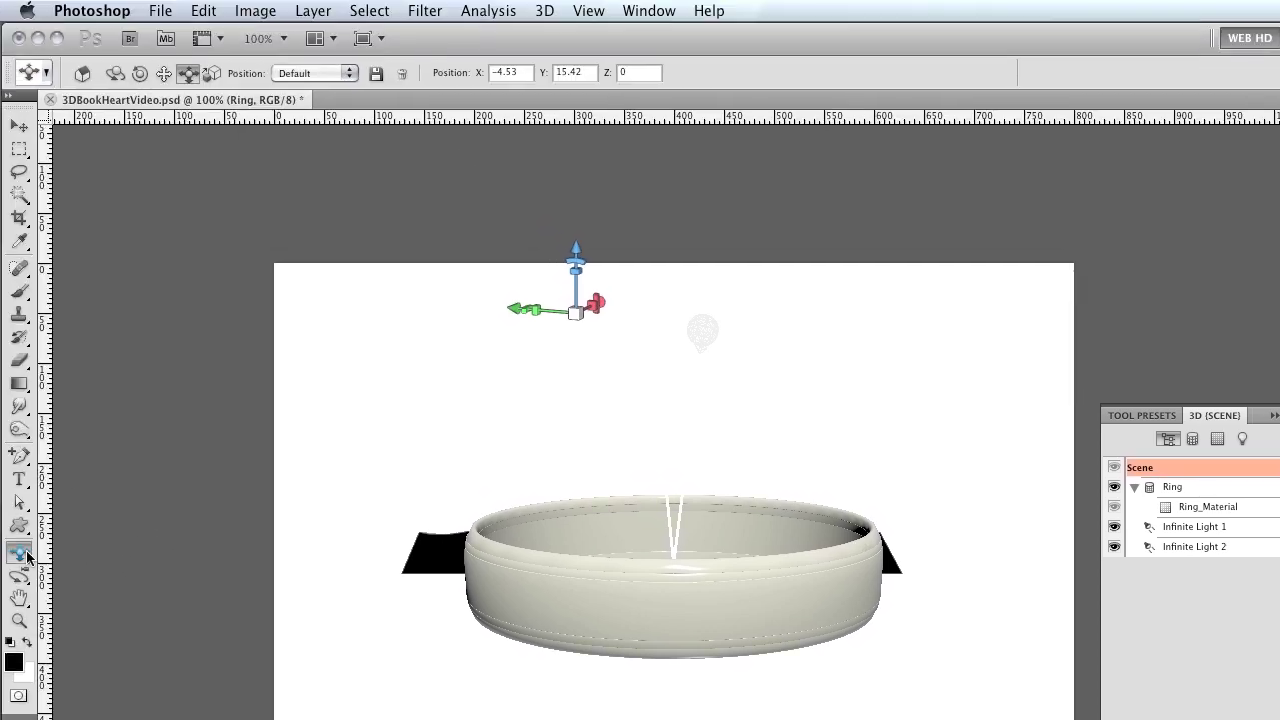
left_click(348, 74)
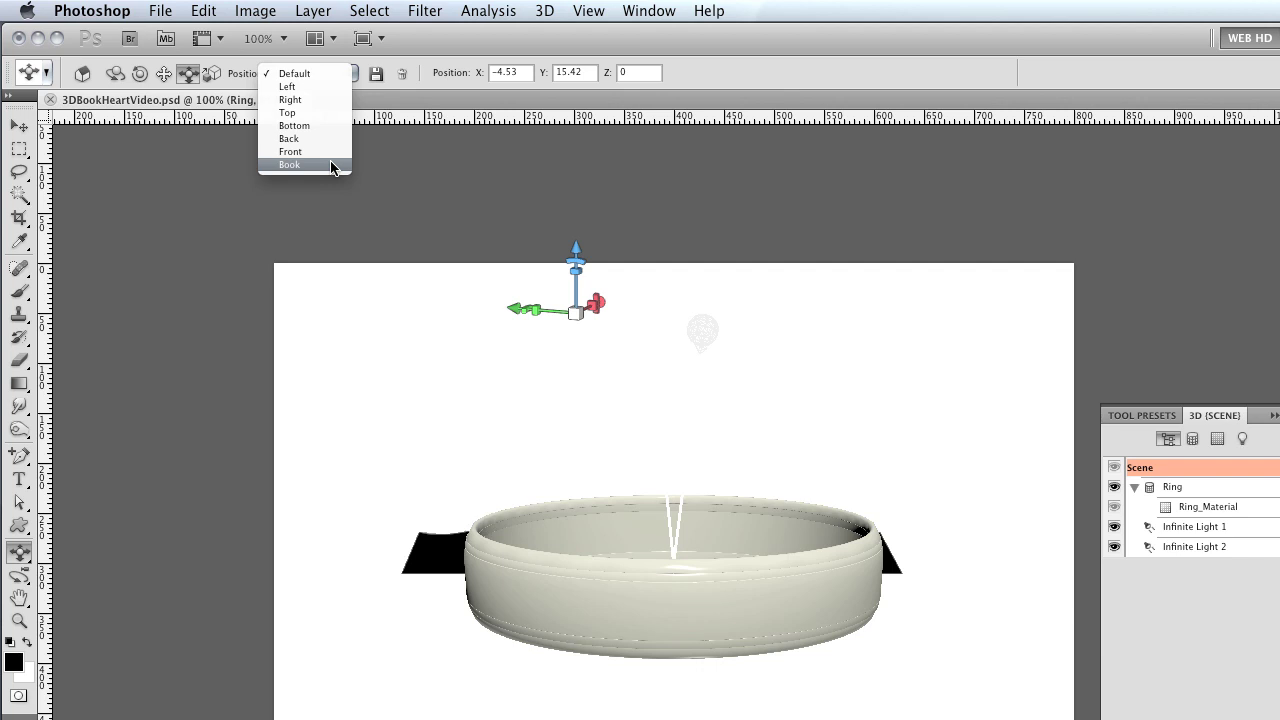
left_click(333, 167)
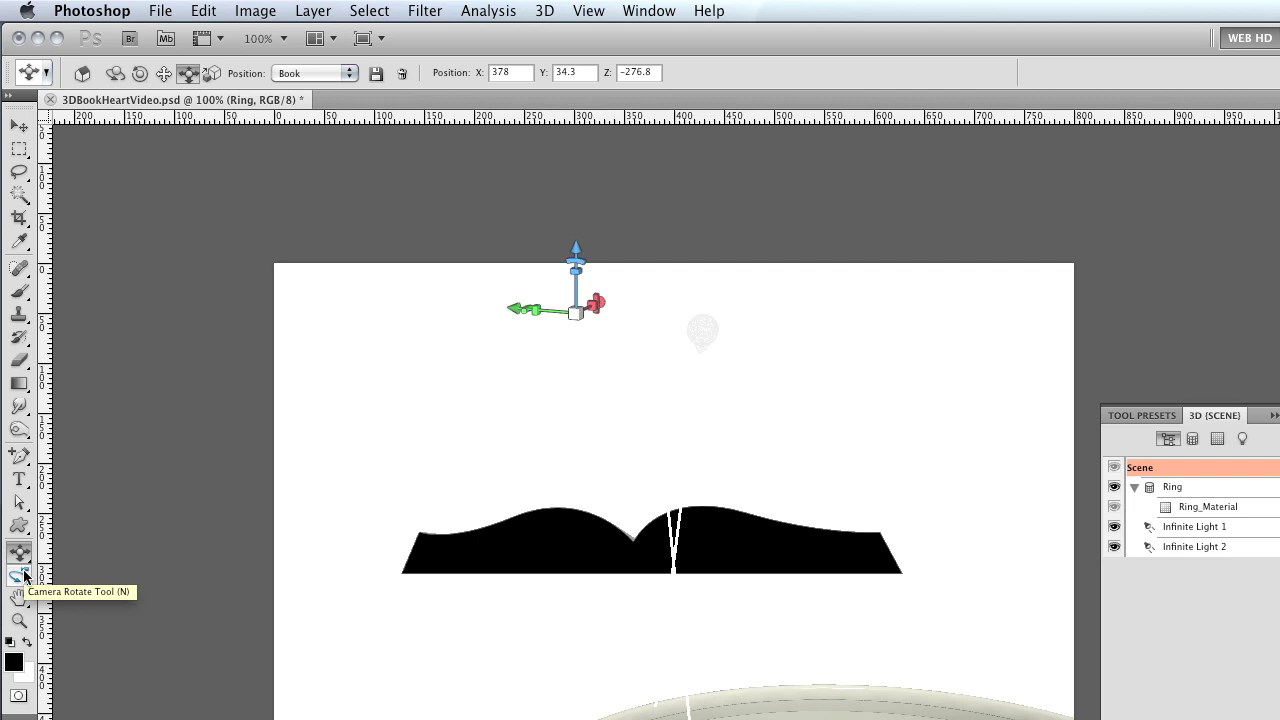
Switch the camera to the saved Book view
left_click(24, 576)
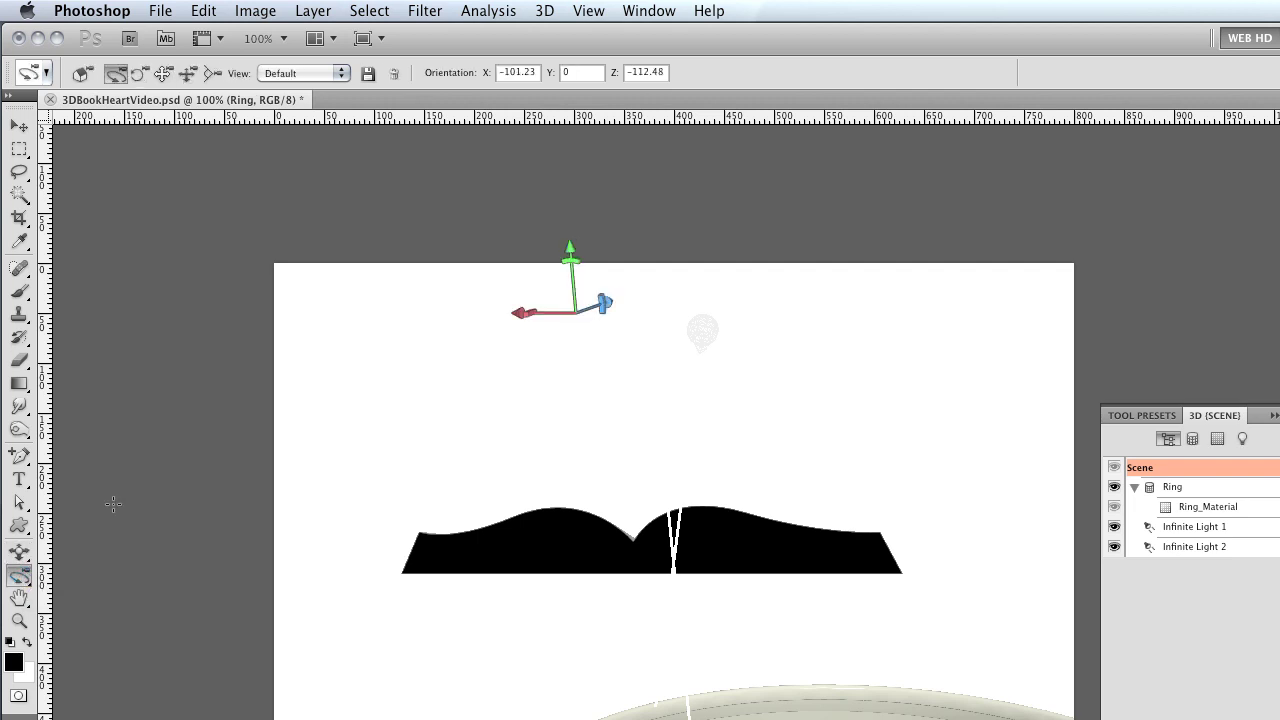
left_click(343, 76)
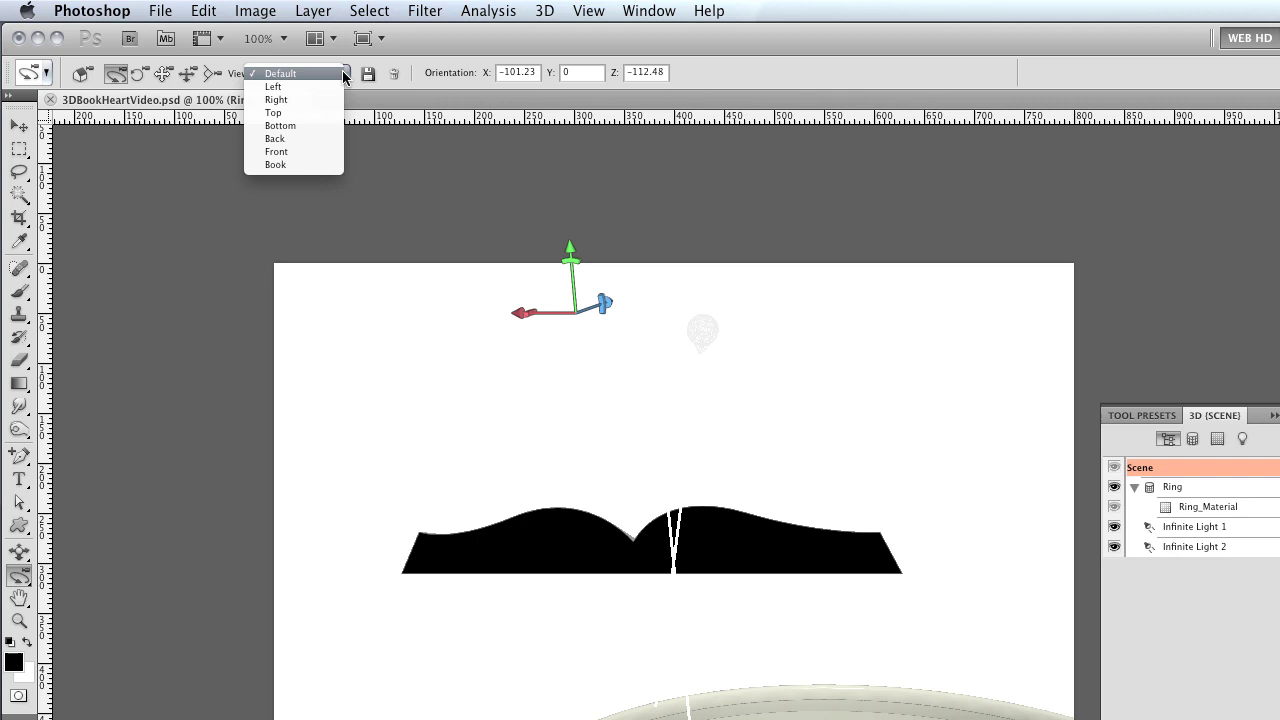
left_click(325, 166)
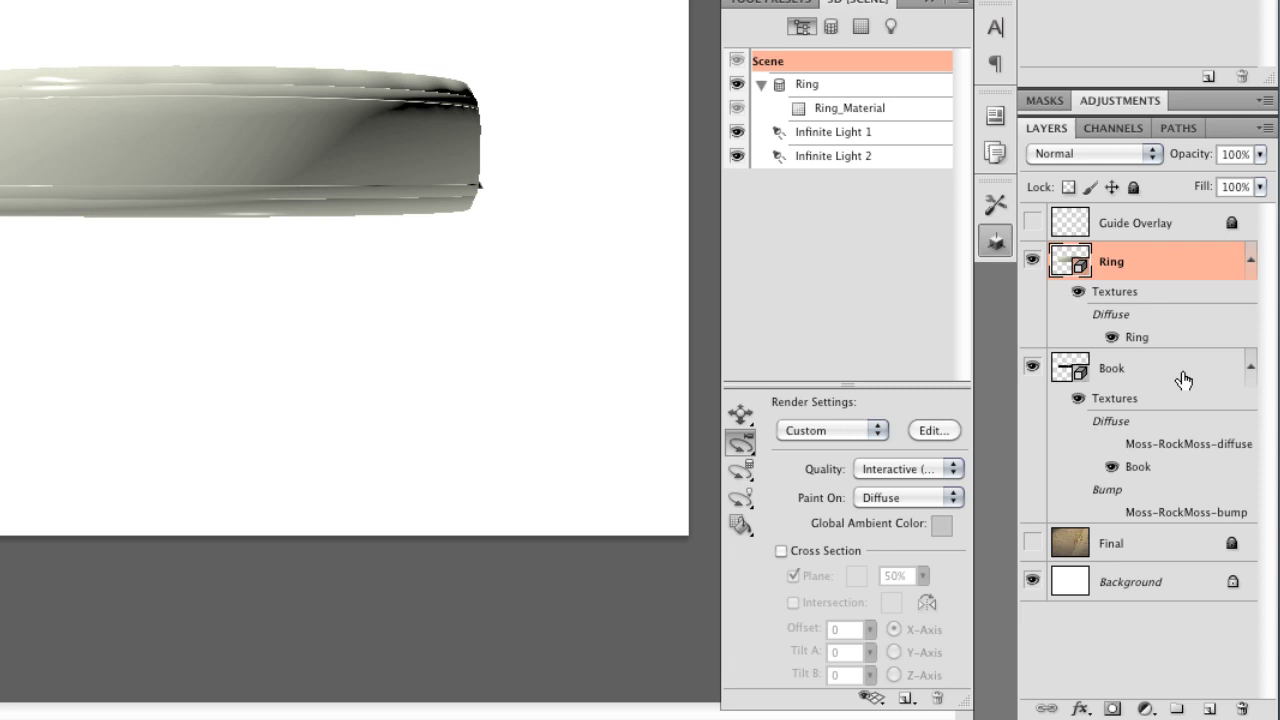
Merge the Ring and Book layers into one 3D layer and orbit to view from above
left_click(1183, 379, "shift")
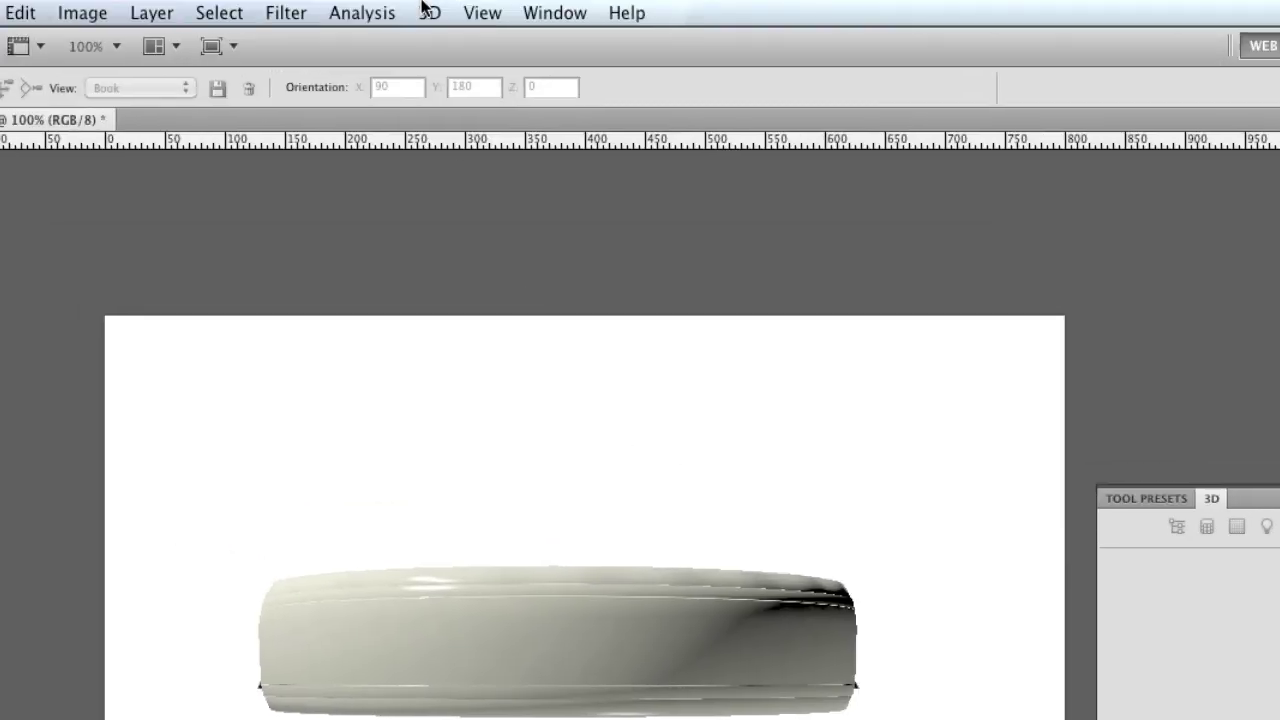
left_click(426, 12)
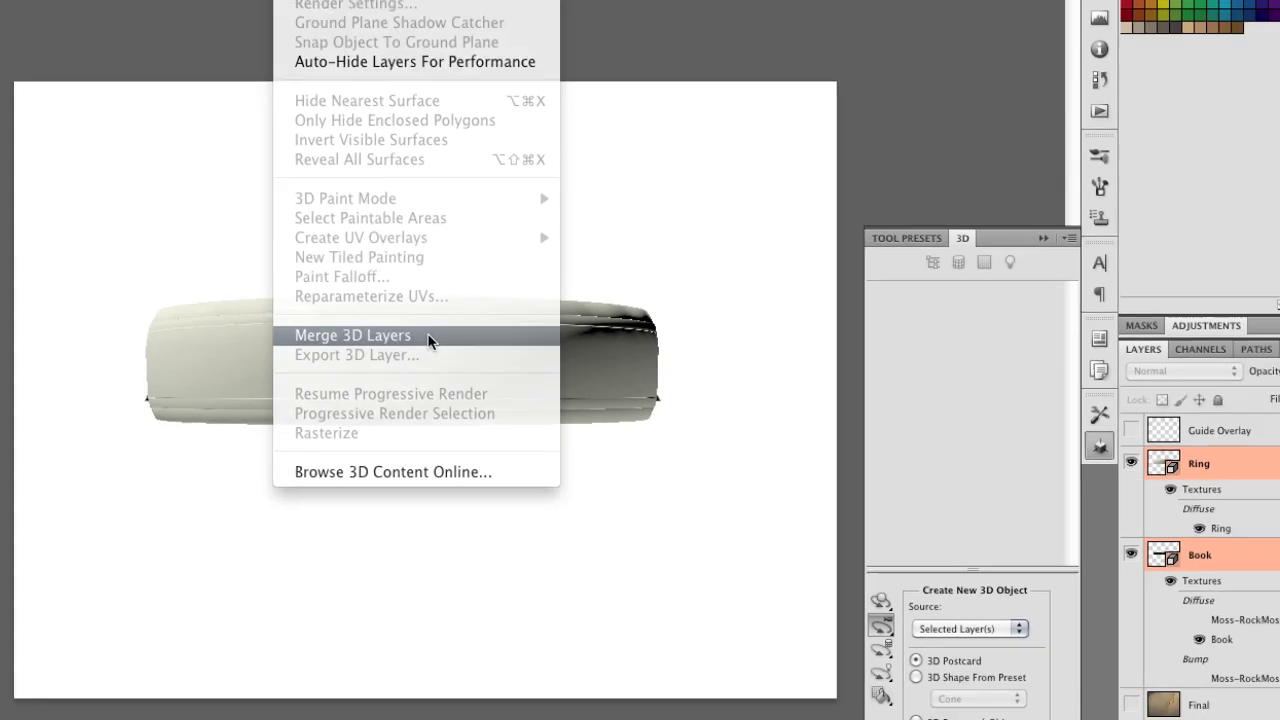
left_click(570, 611)
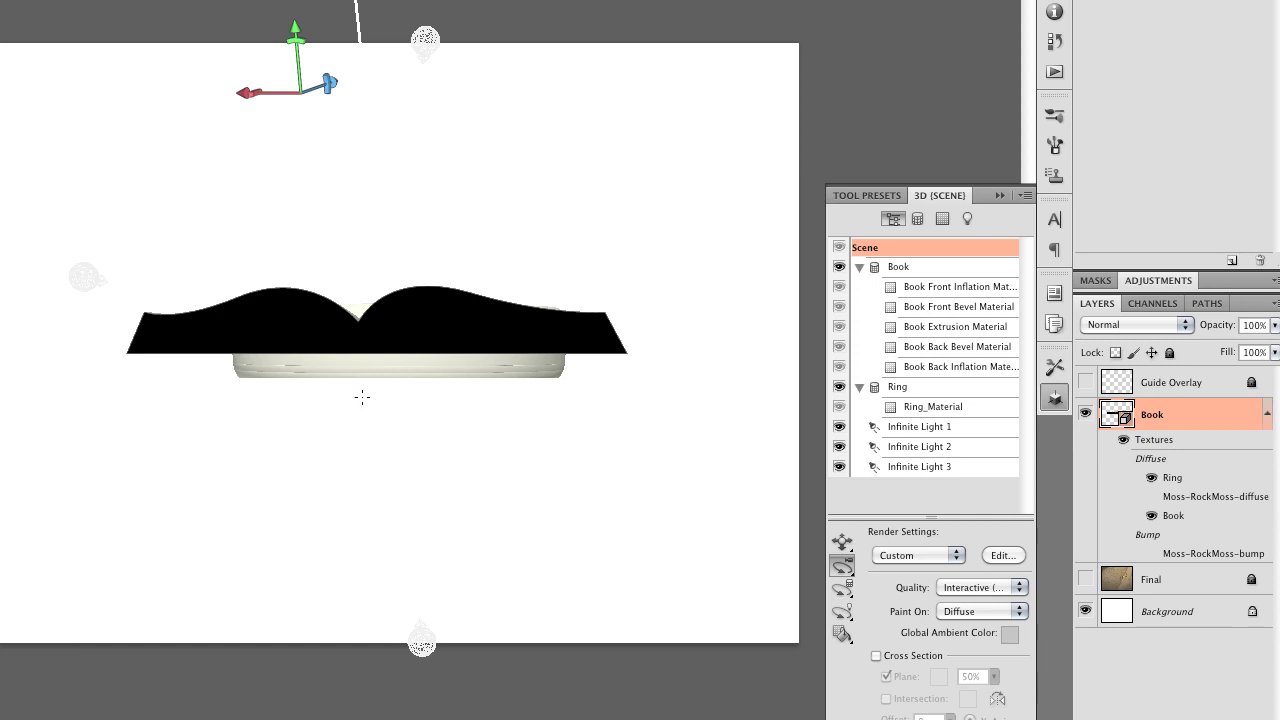
mouse_move(366, 397)
left_mouse_down()
mouse_move(385, 267)
mouse_move(366, 294)
left_mouse_up()
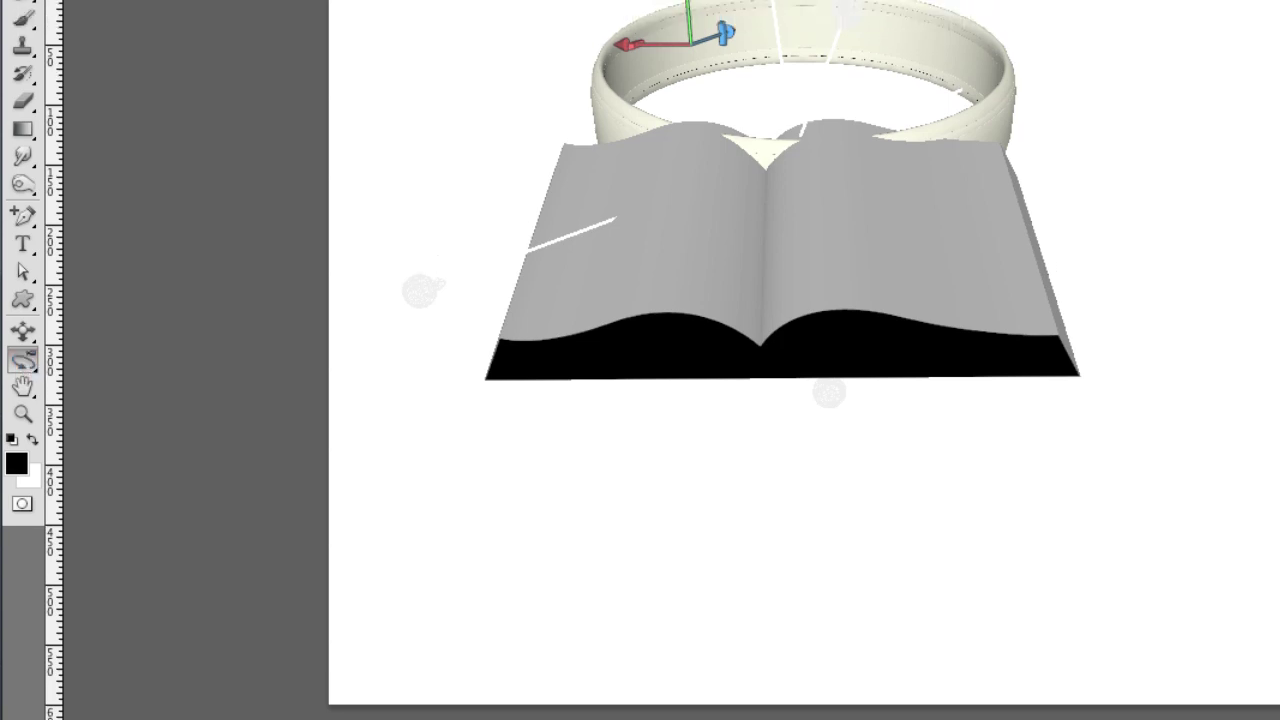
View the merged scene from the Top preset through an orthographic camera
left_click(340, 87)
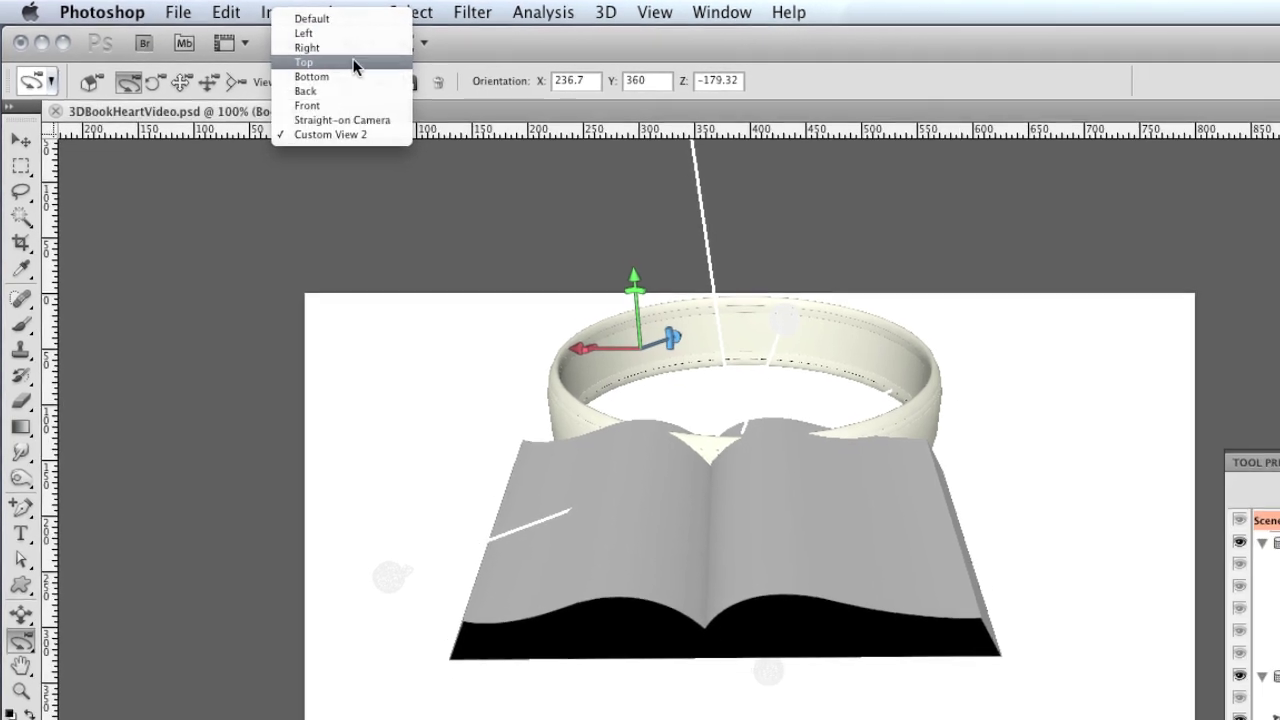
left_click(355, 63)
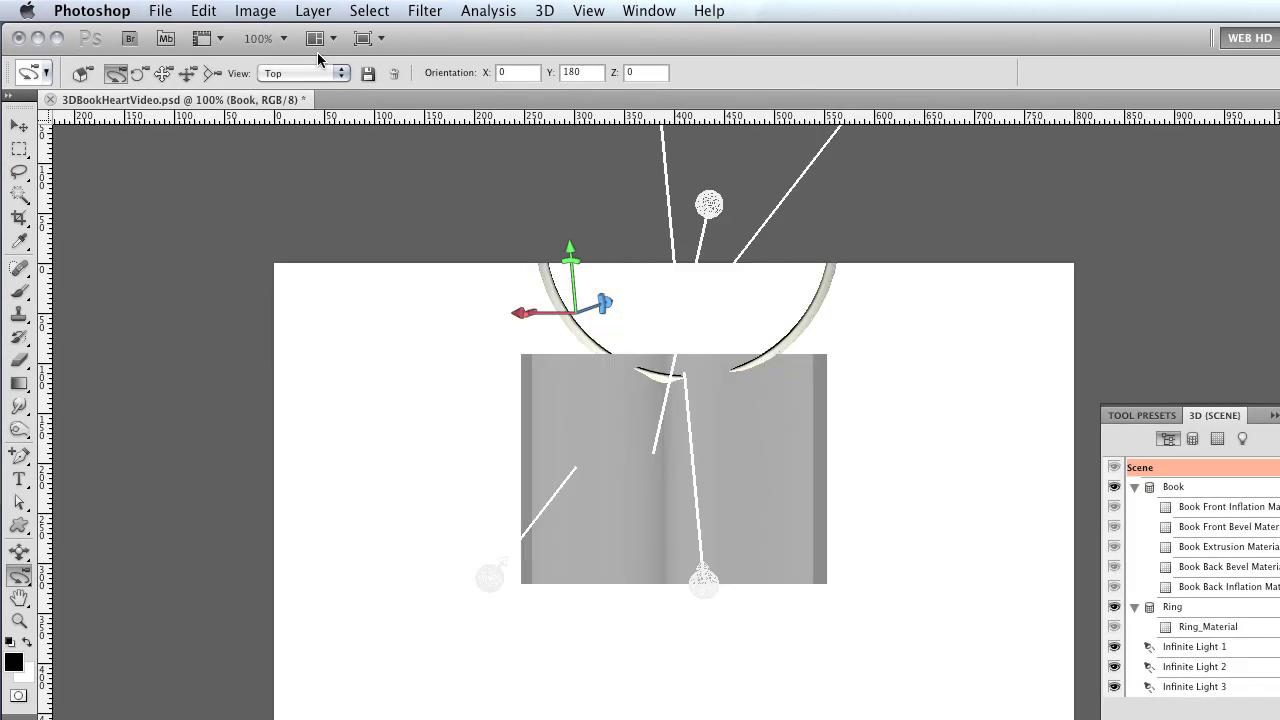
left_click(190, 76)
left_click(214, 76)
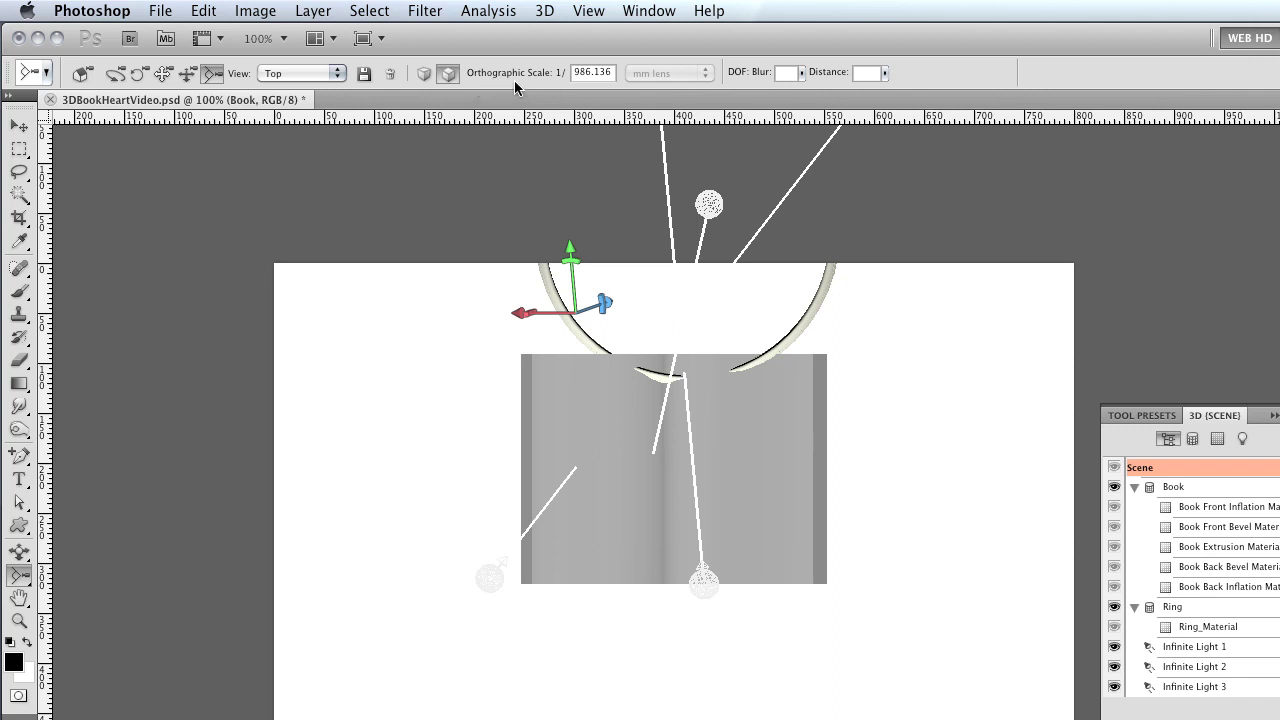
left_click(428, 76)
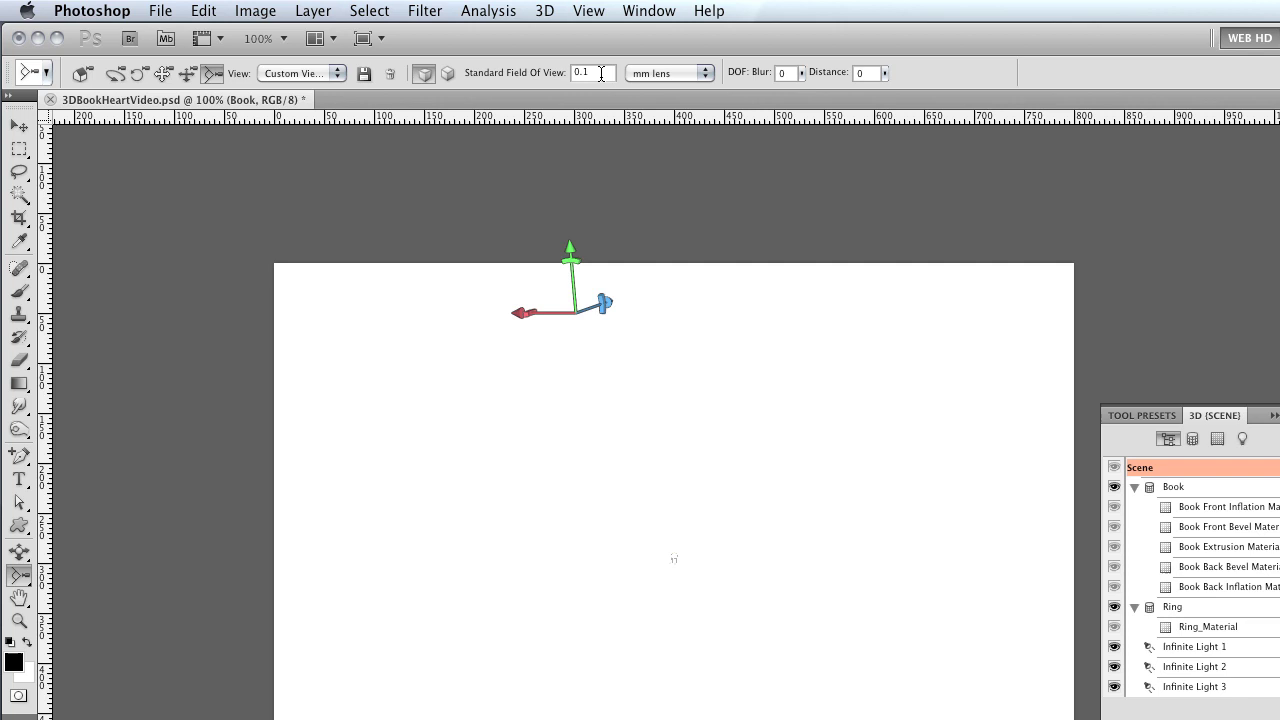
left_click(448, 76)
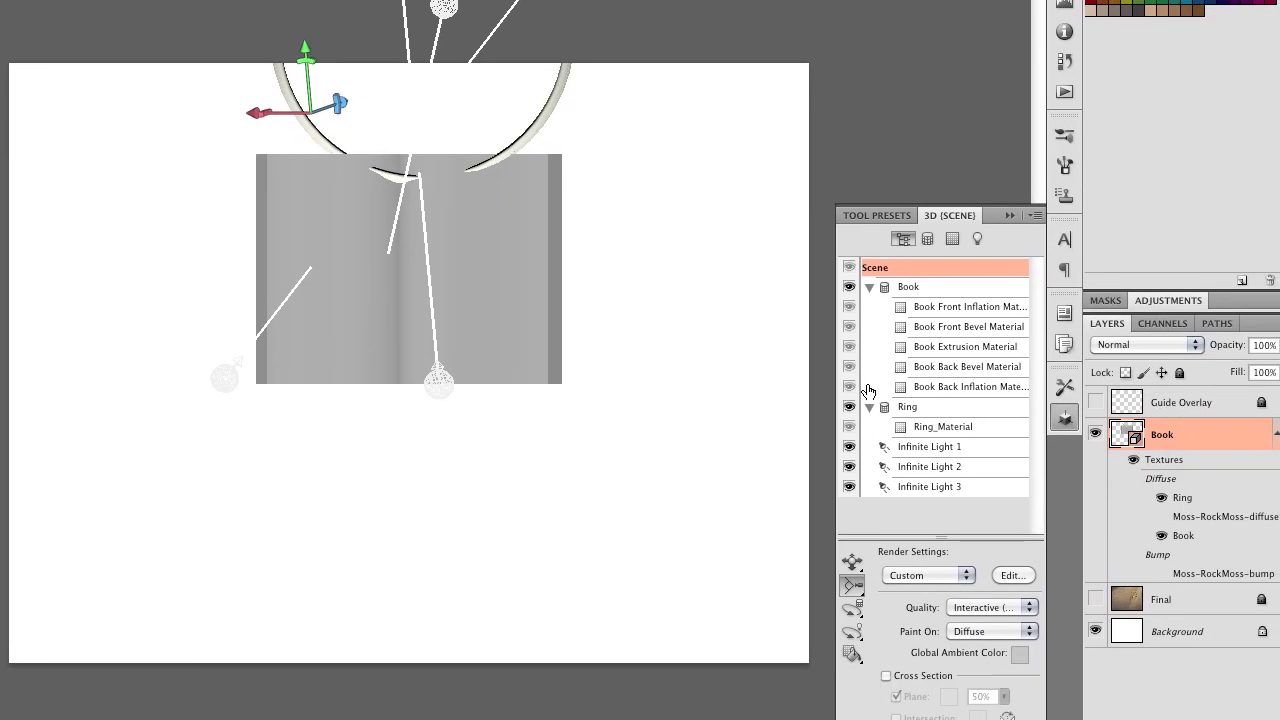
Select the Ring mesh and pan it down over the book pages
left_click(929, 239)
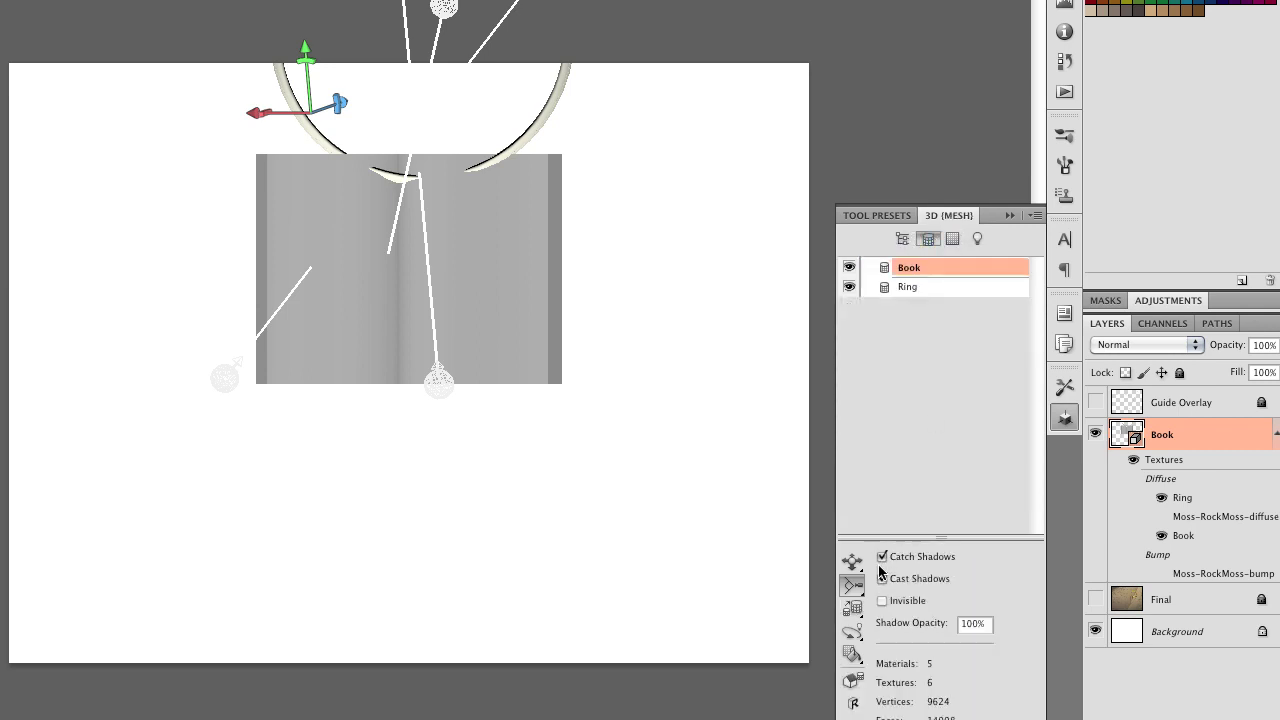
left_click(928, 289)
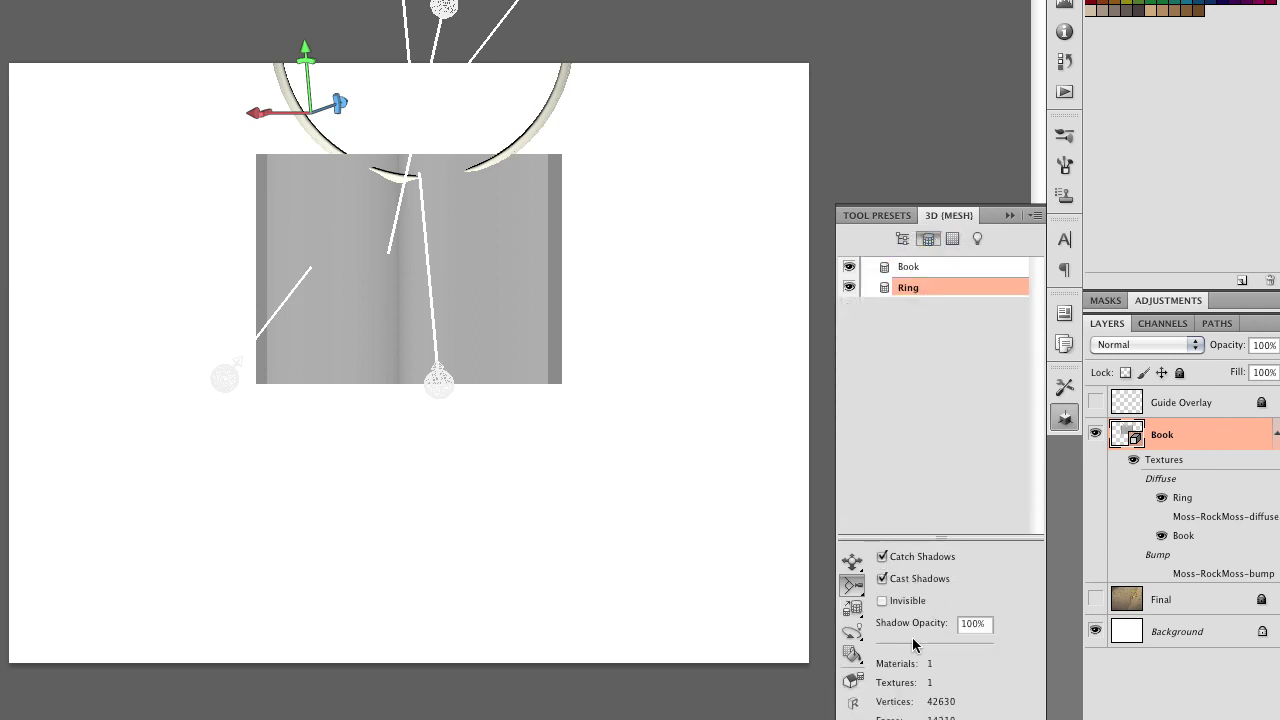
left_click(853, 609)
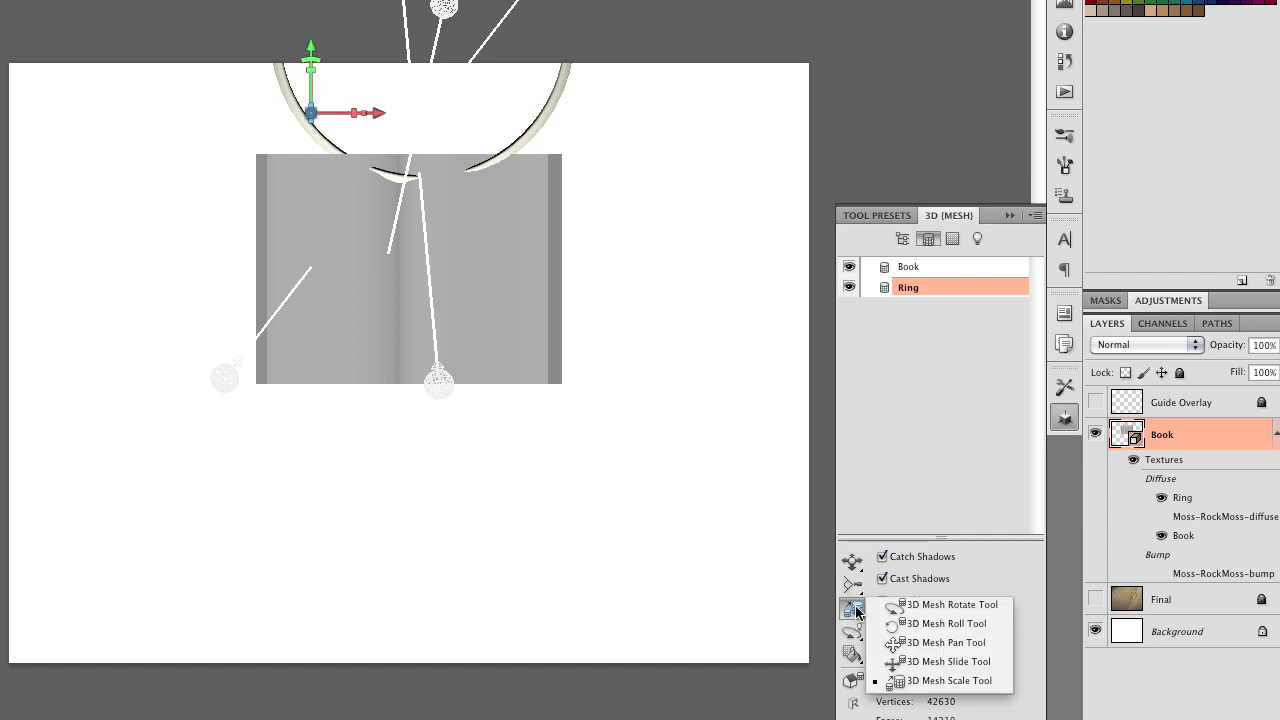
left_click(970, 650)
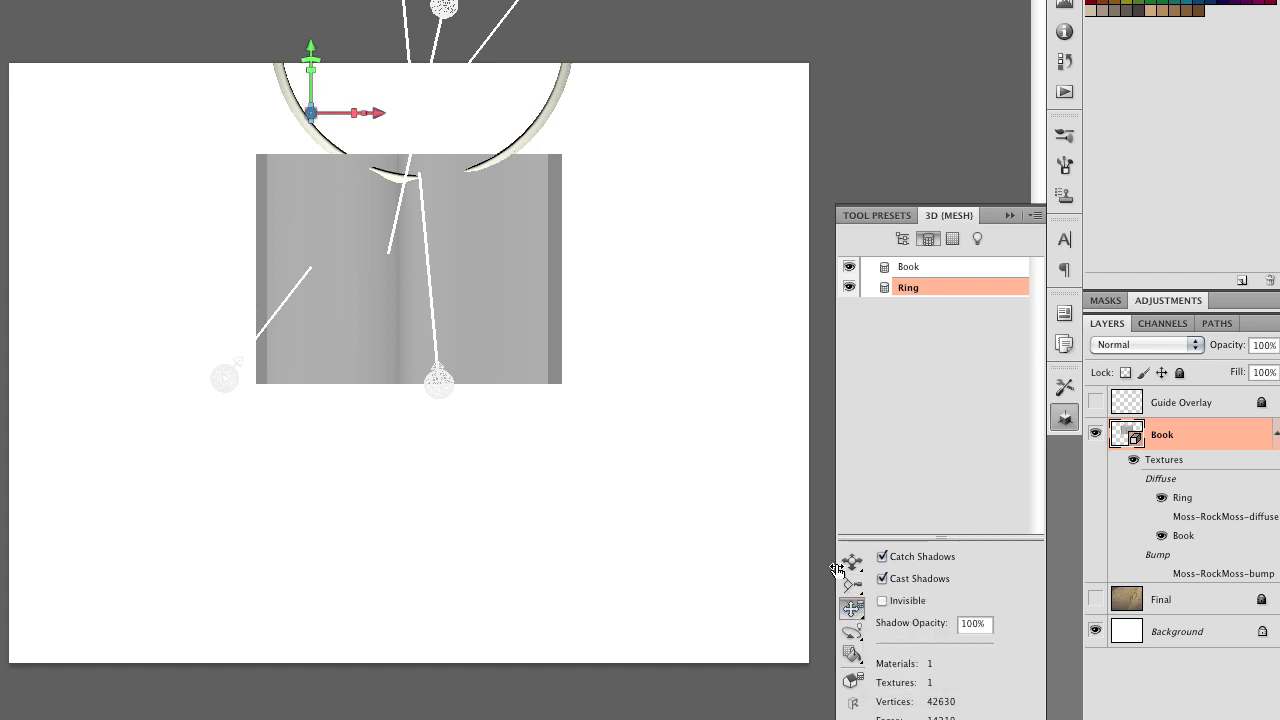
left_click_drag(754, 430, 729, 636)
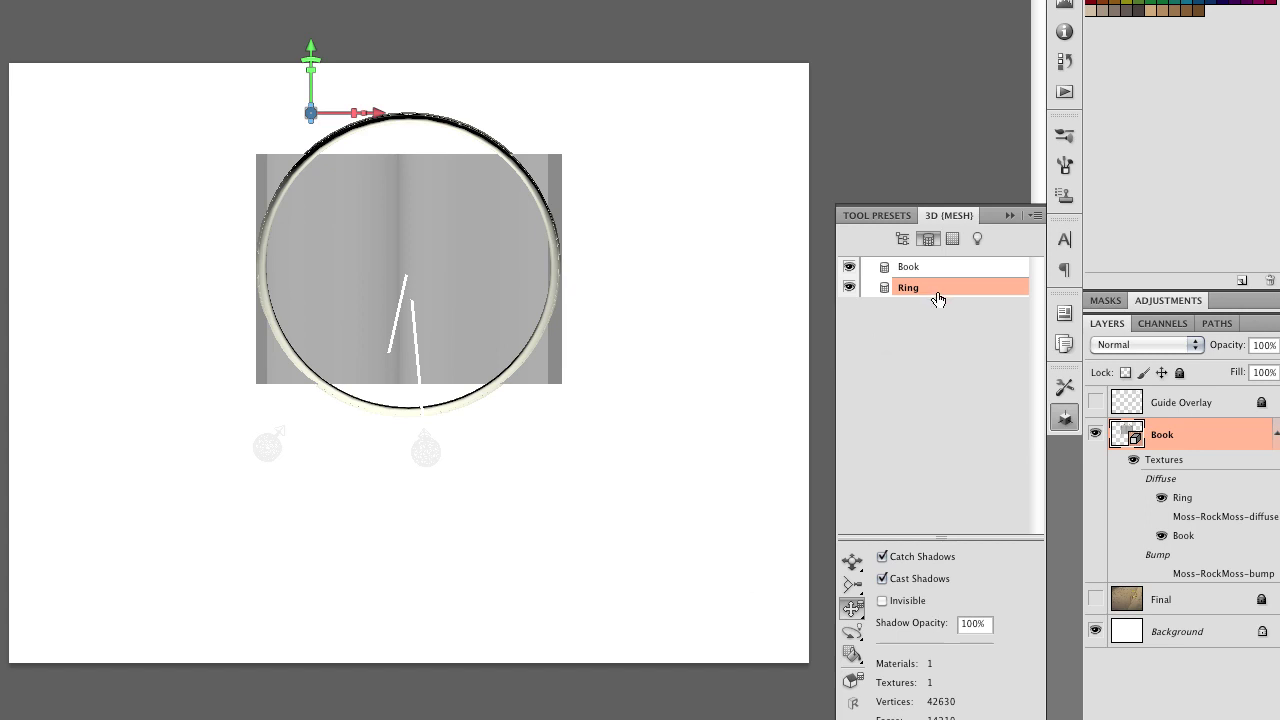
Scale and slide the ring into a small circle over the gutter
left_click(851, 608)
left_click(977, 684)
mouse_move(710, 393)
left_mouse_down()
mouse_move(700, 423)
mouse_move(729, 571)
left_mouse_up()
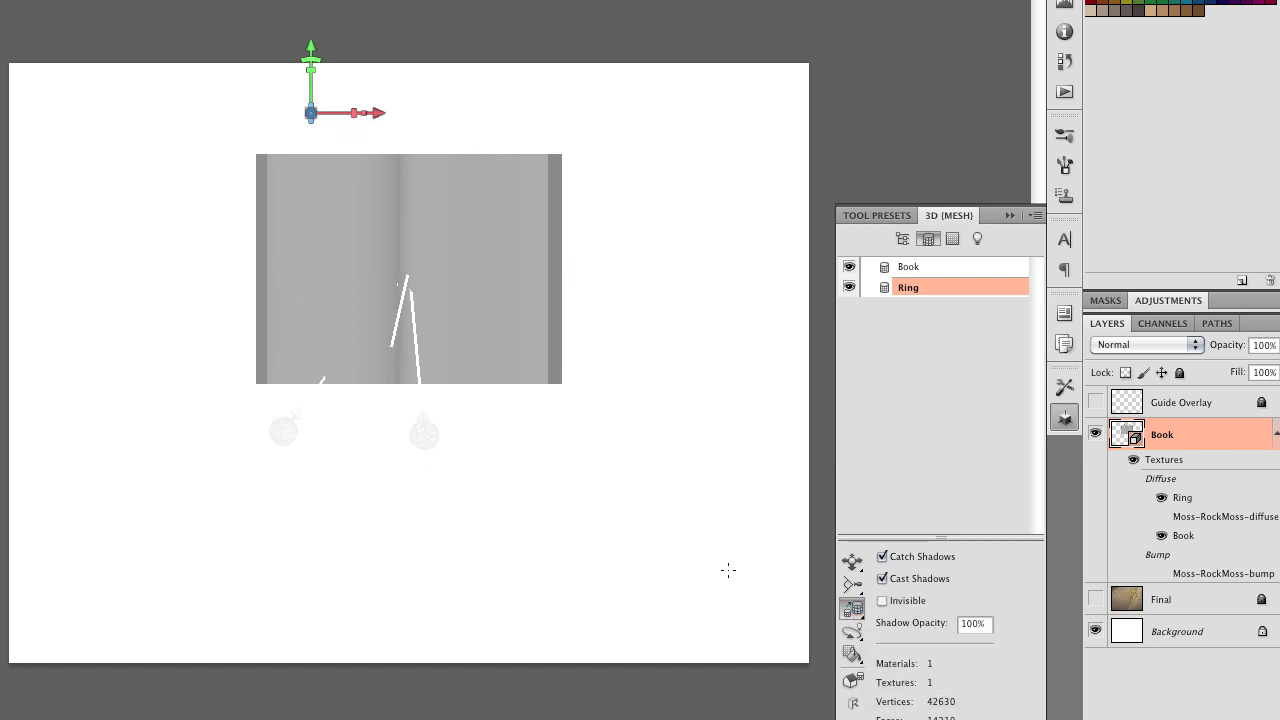
left_click(857, 612)
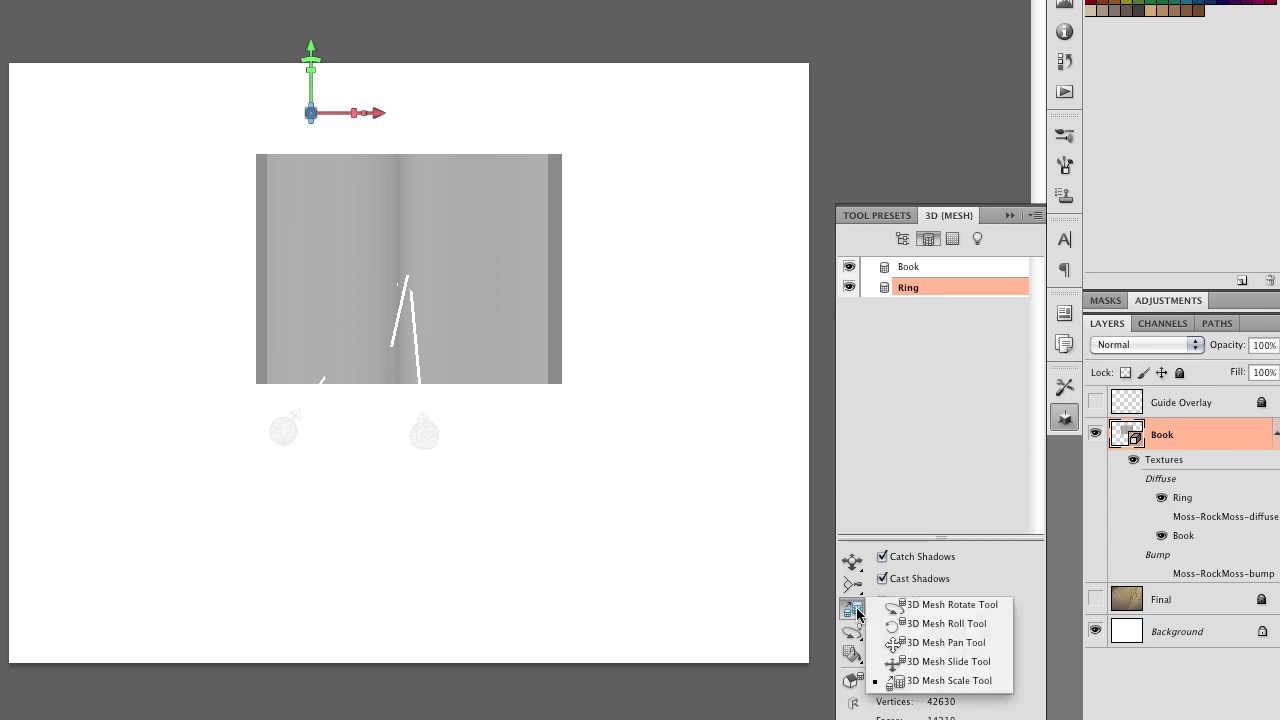
left_click(922, 664)
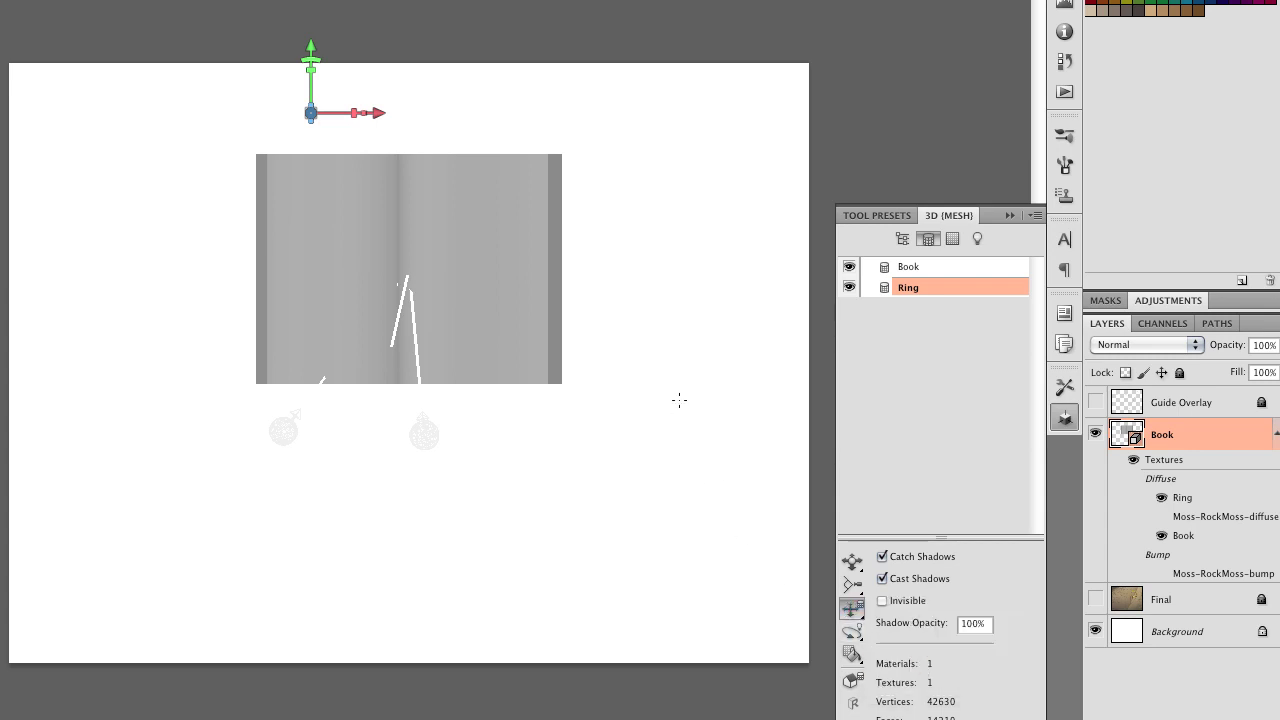
left_click_drag(679, 401, 674, 454)
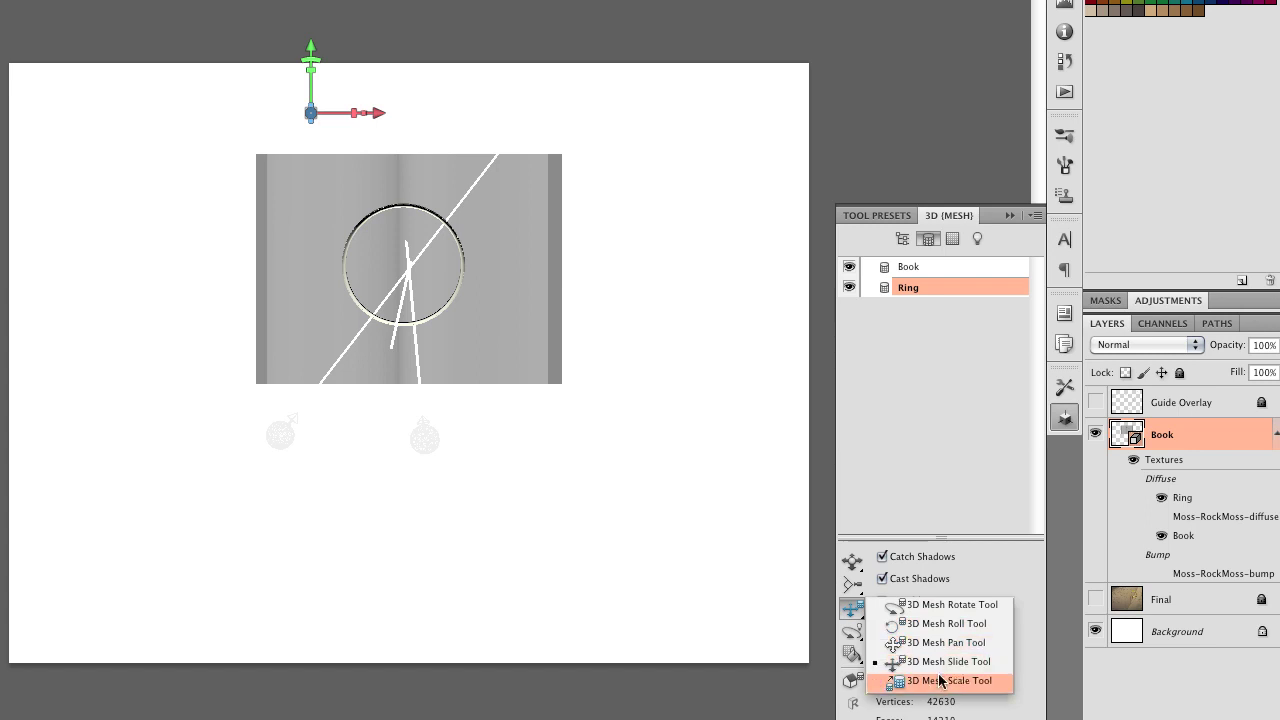
left_click_drag(857, 611, 930, 676)
left_click_drag(668, 344, 640, 576)
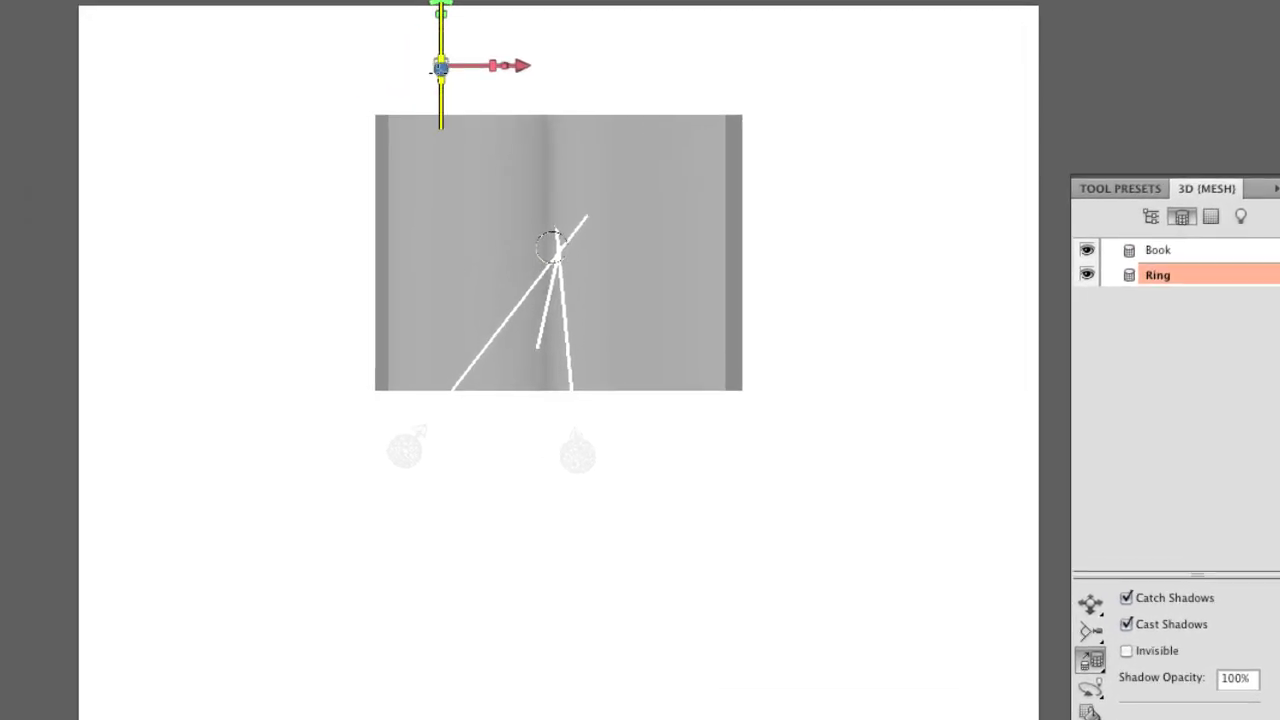
Tip the ring onto its edge and zoom in through the straight-on camera
left_click_drag(437, 68, 416, 417)
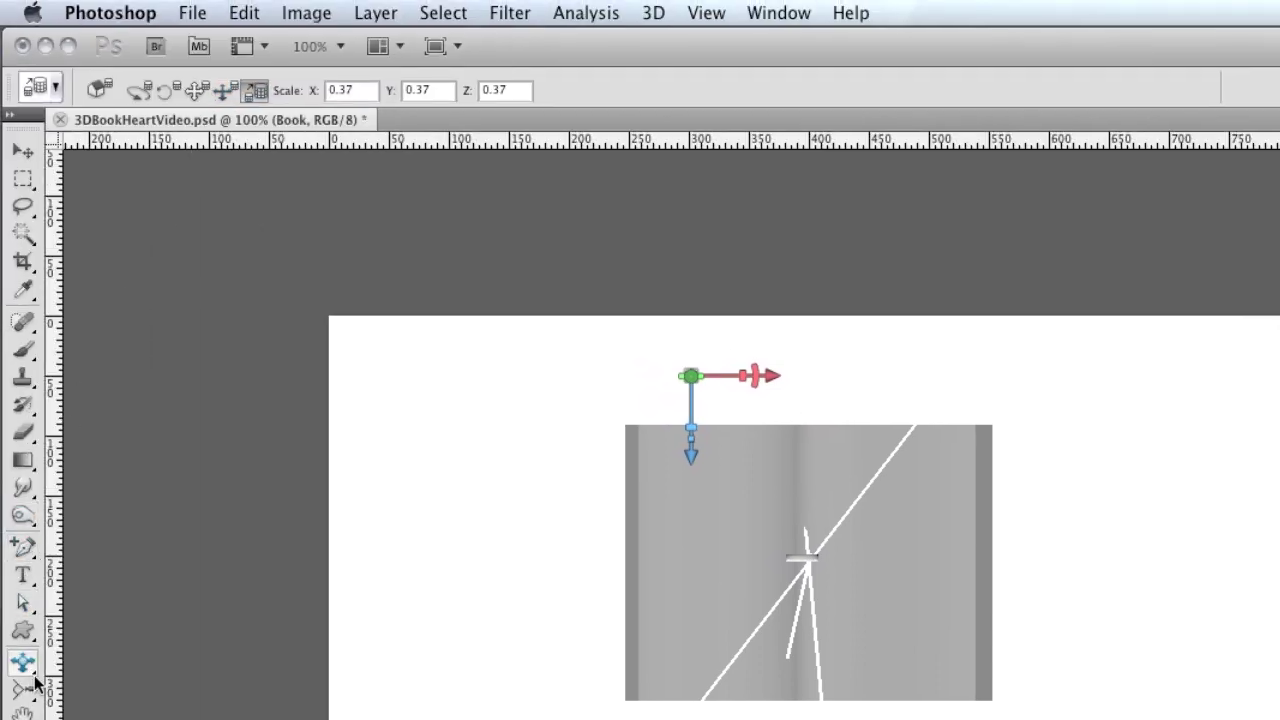
left_click(34, 680)
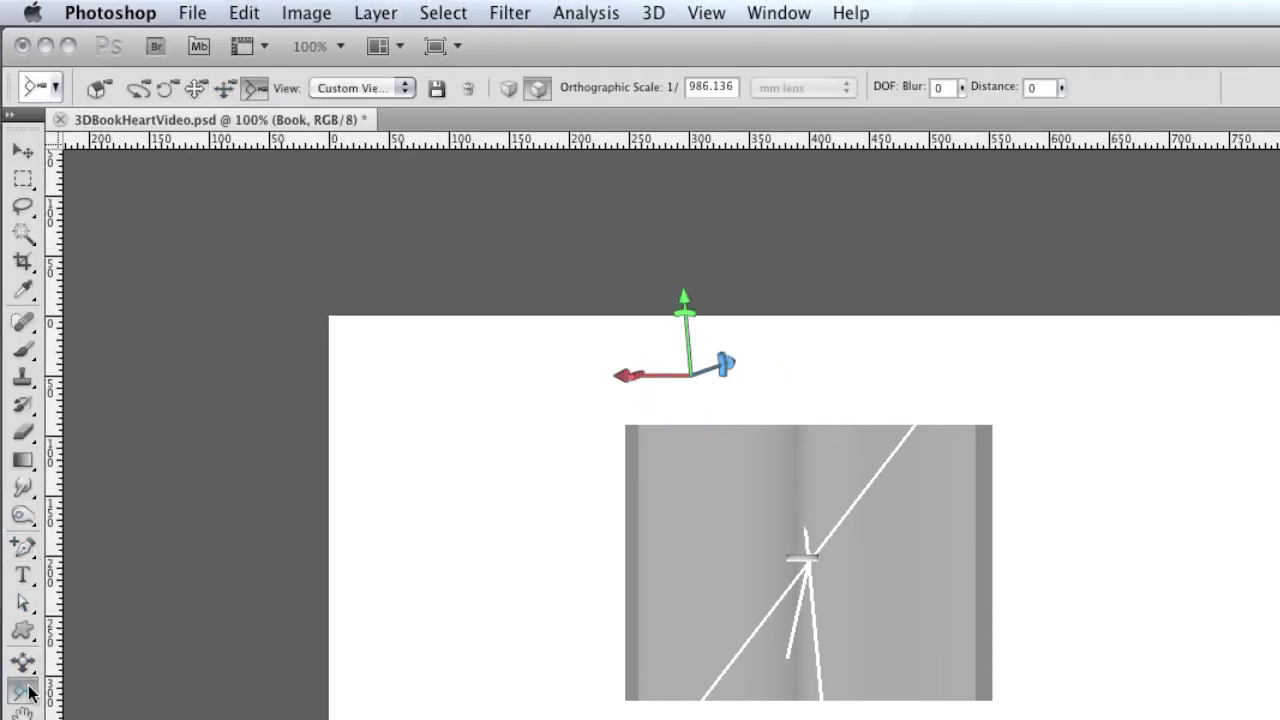
left_click(403, 88)
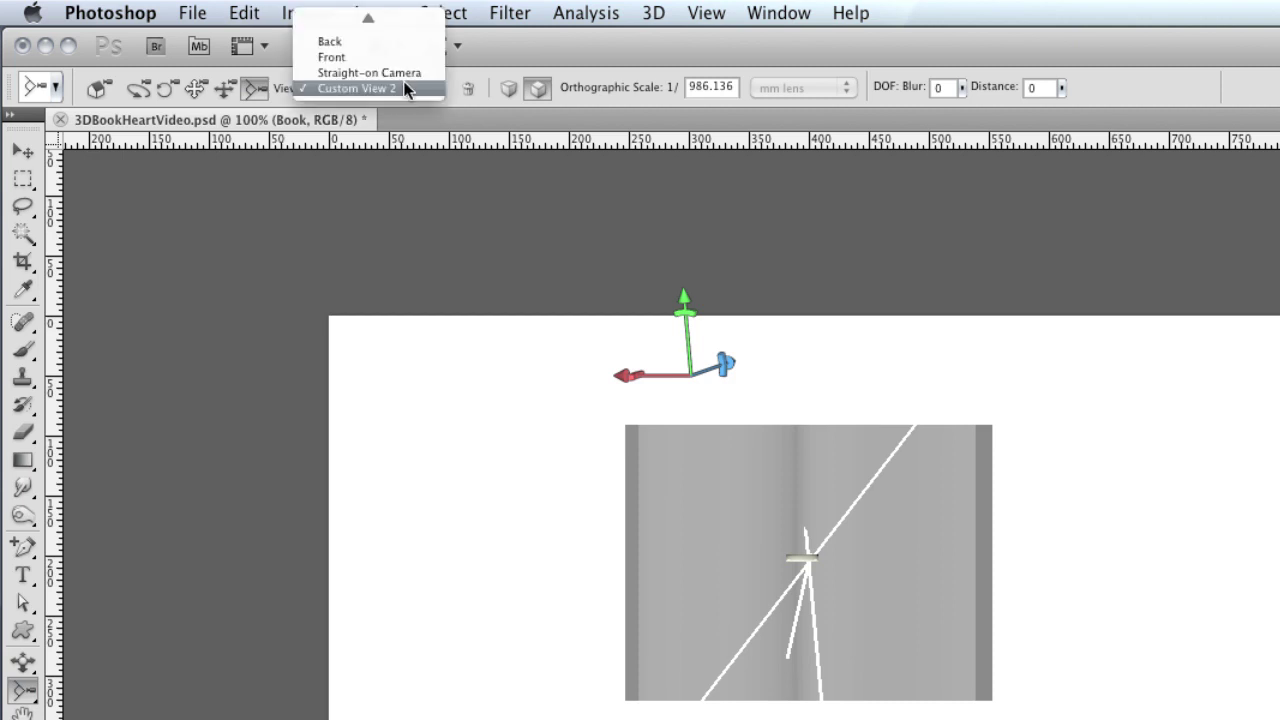
left_click(405, 74)
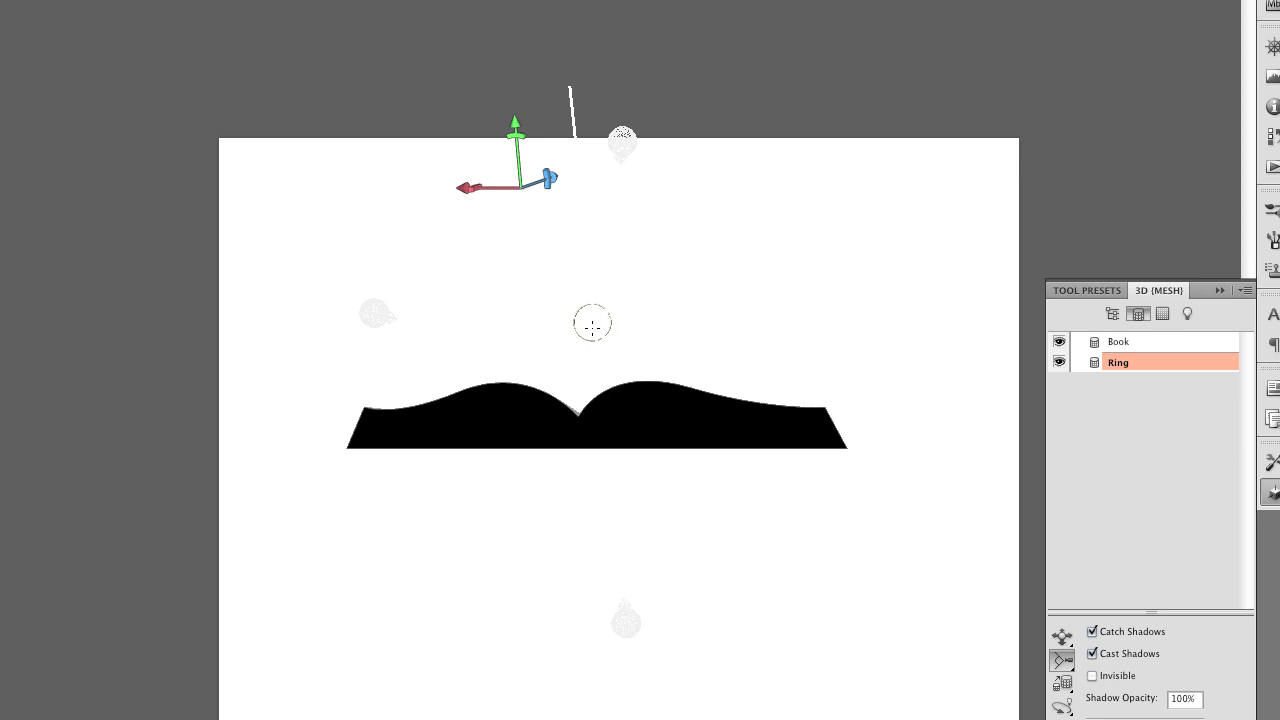
left_click(598, 347)
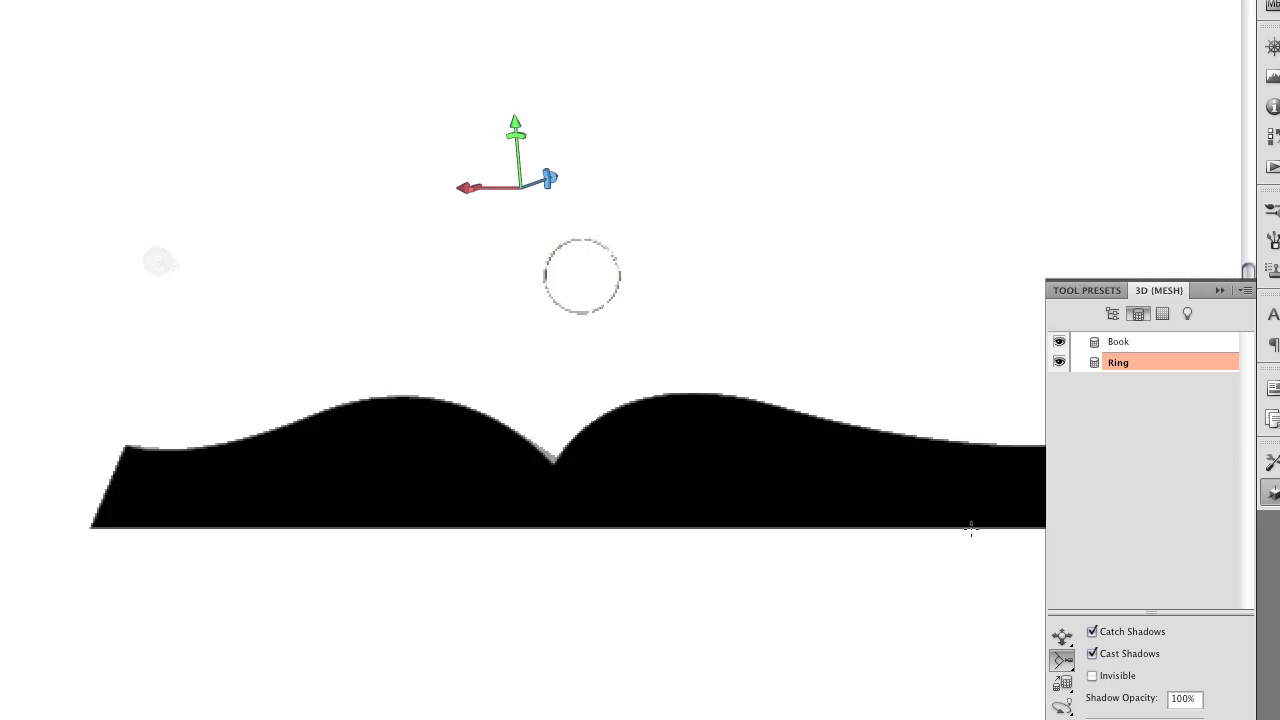
Lower the ring mesh into the gutter and shift it slightly left
left_click(1063, 684)
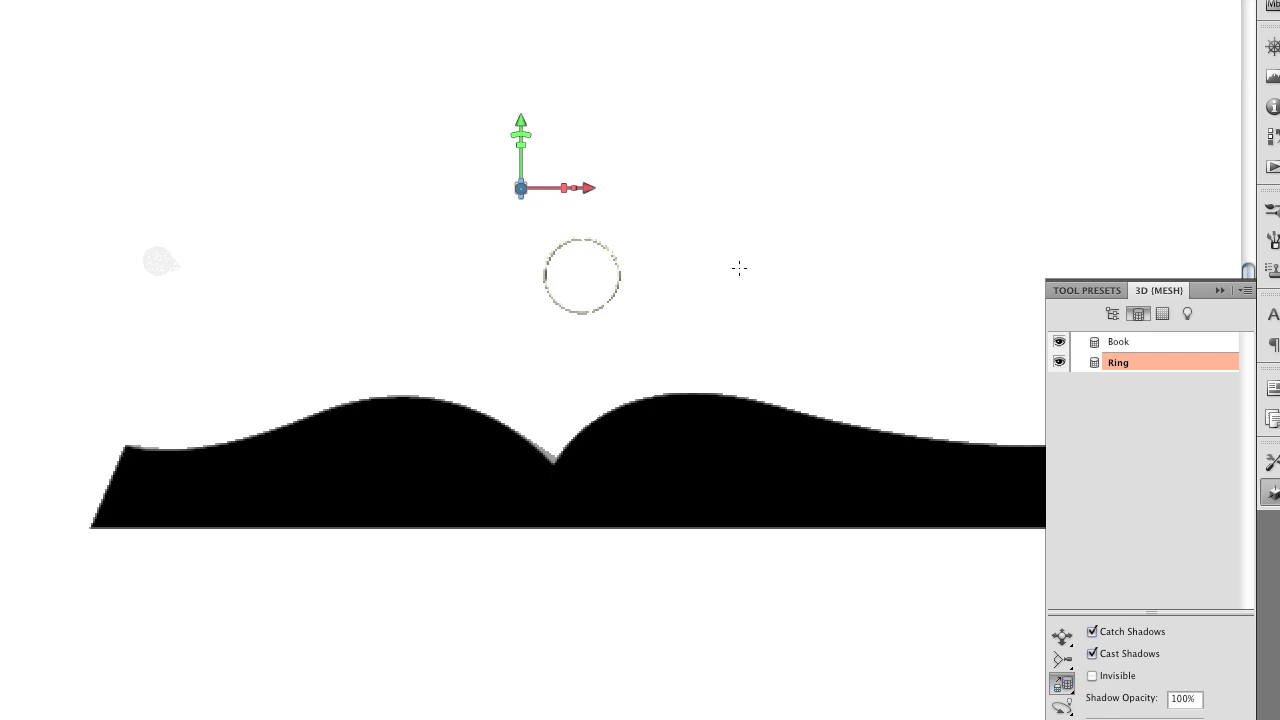
left_click(1062, 684)
left_click(1145, 605)
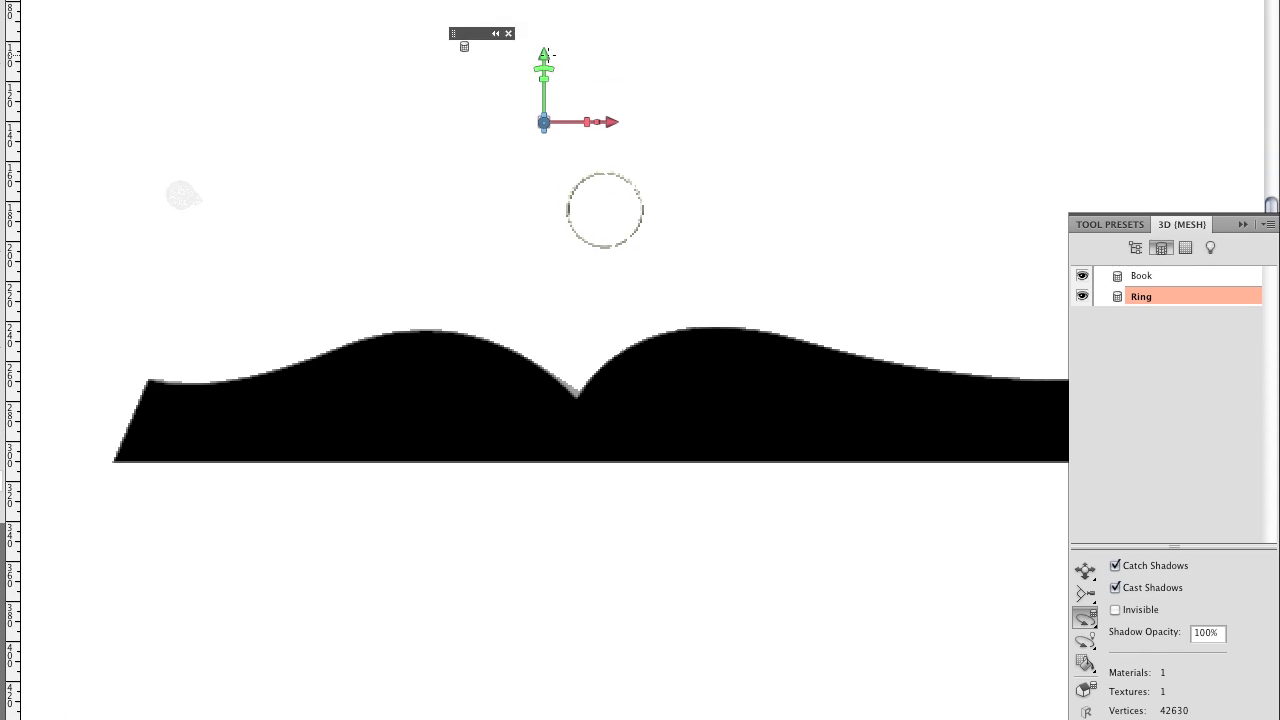
left_click_drag(544, 55, 548, 128)
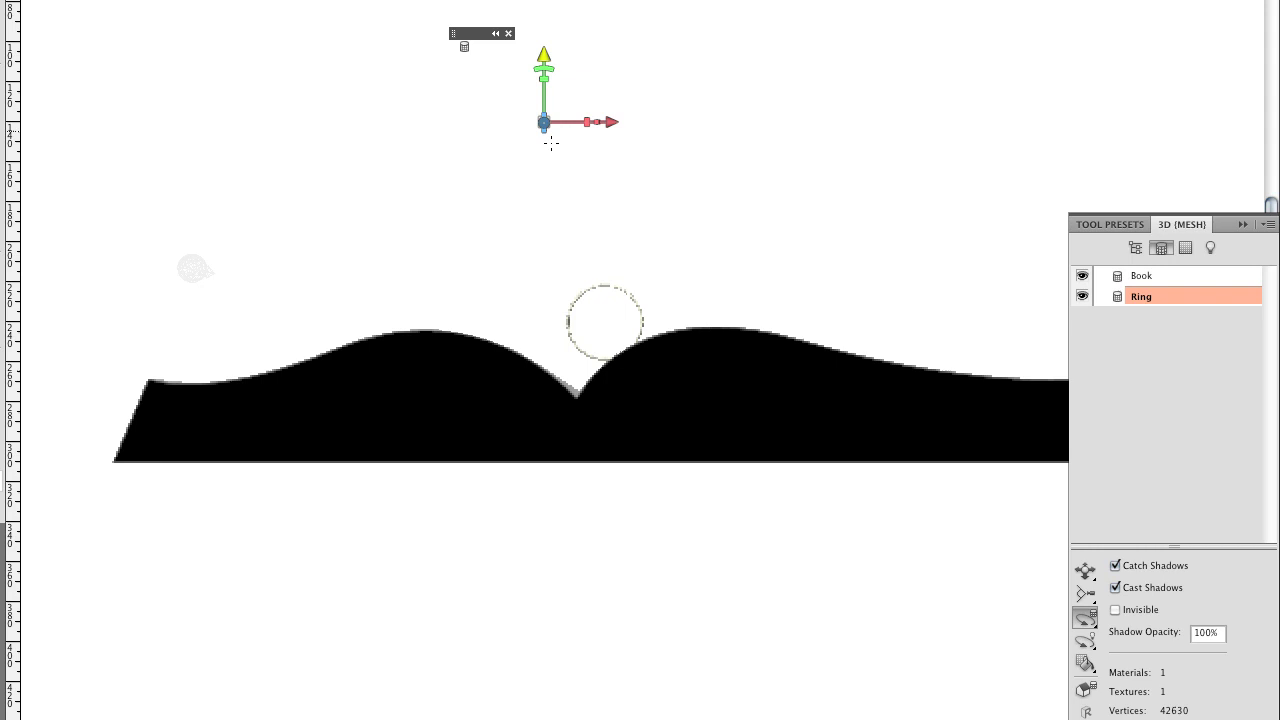
left_click_drag(548, 128, 675, 175)
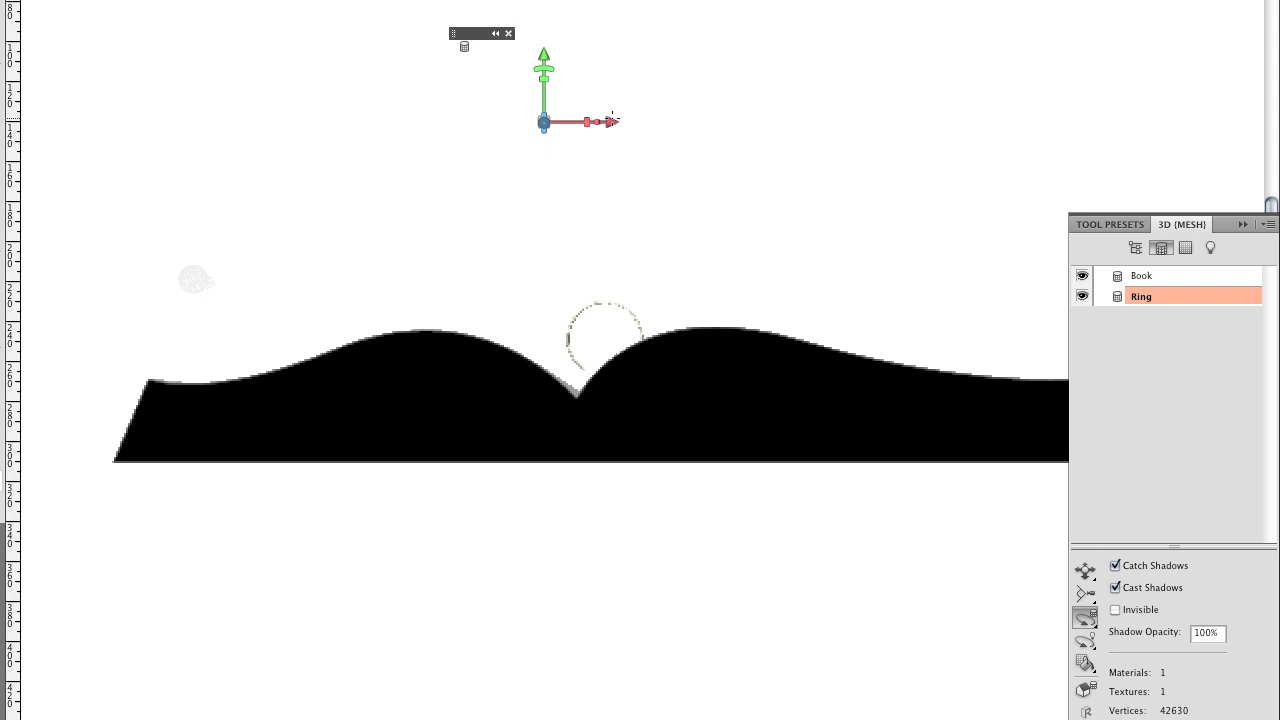
left_click_drag(610, 121, 583, 121)
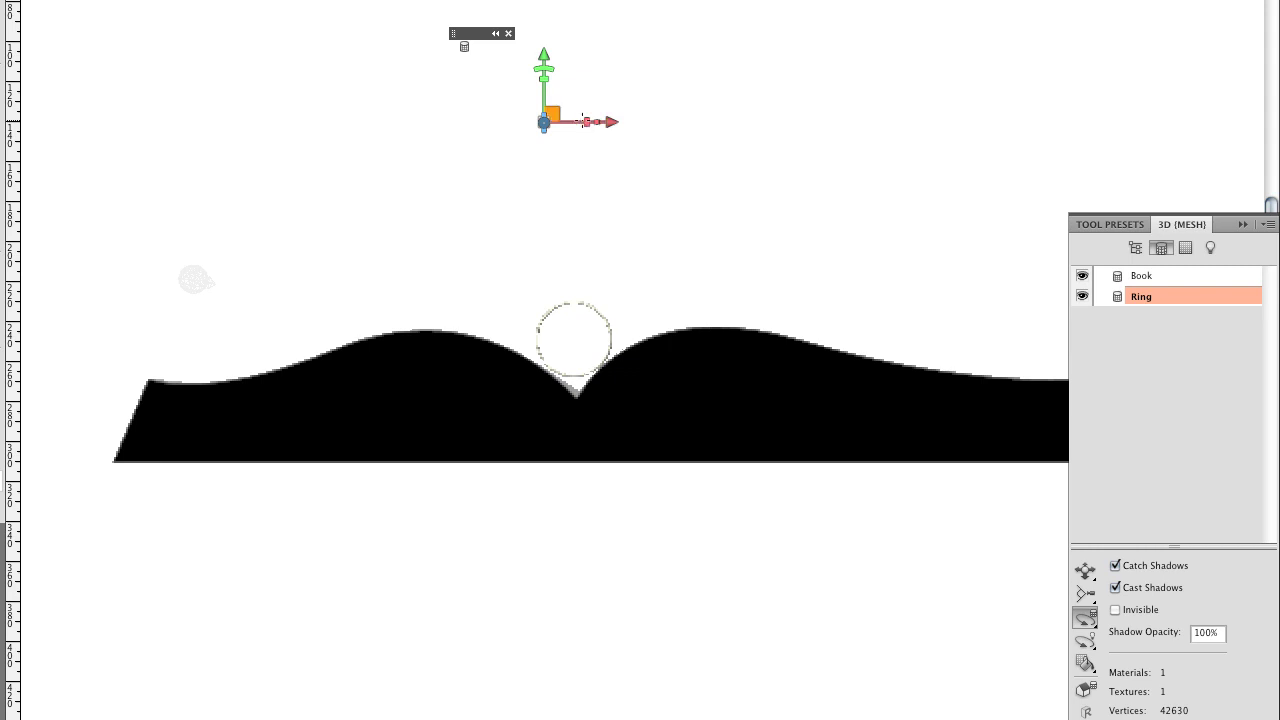
left_click(640, 263, "alt")
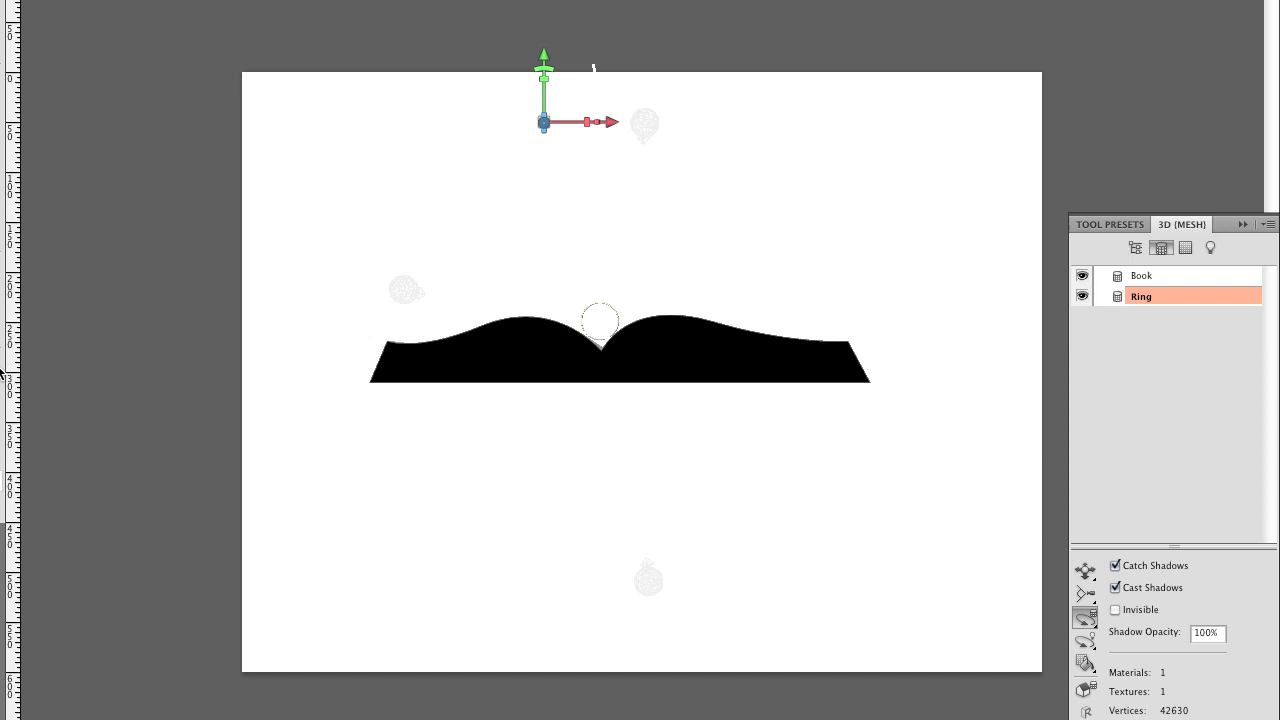
Show the Guide Overlay layer and enlarge the book
key("shift+k")
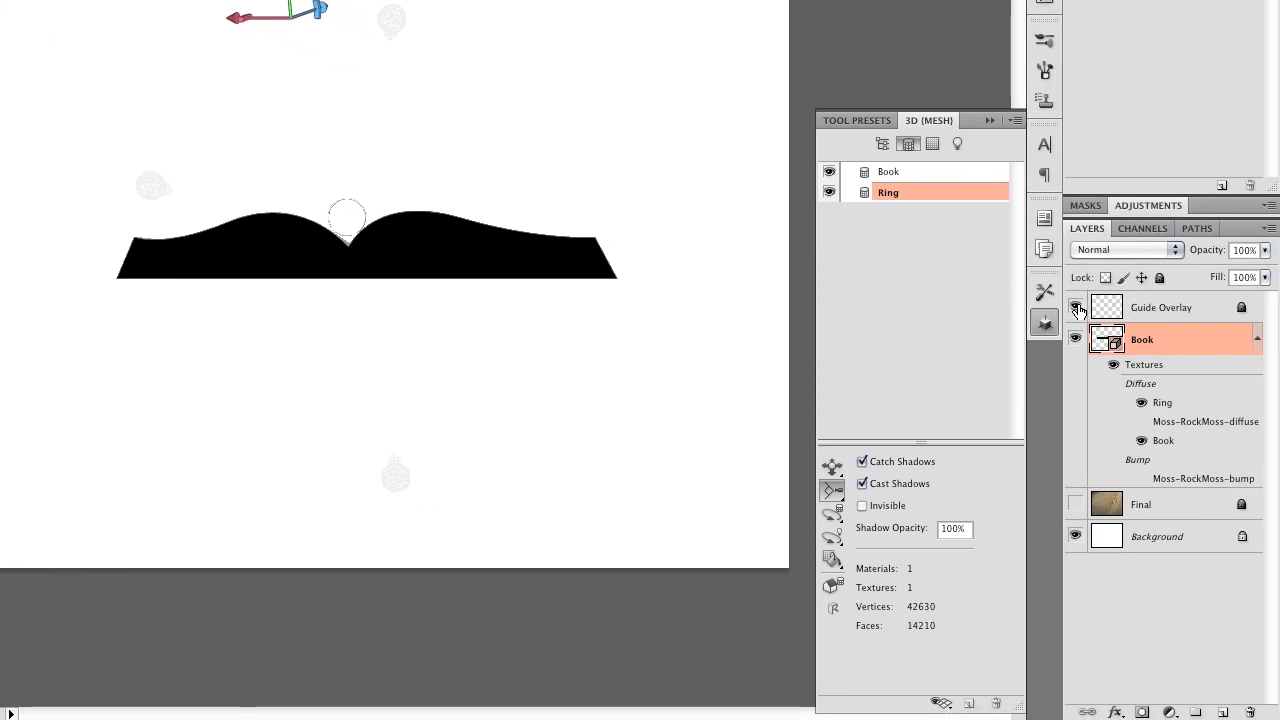
left_click(1076, 308)
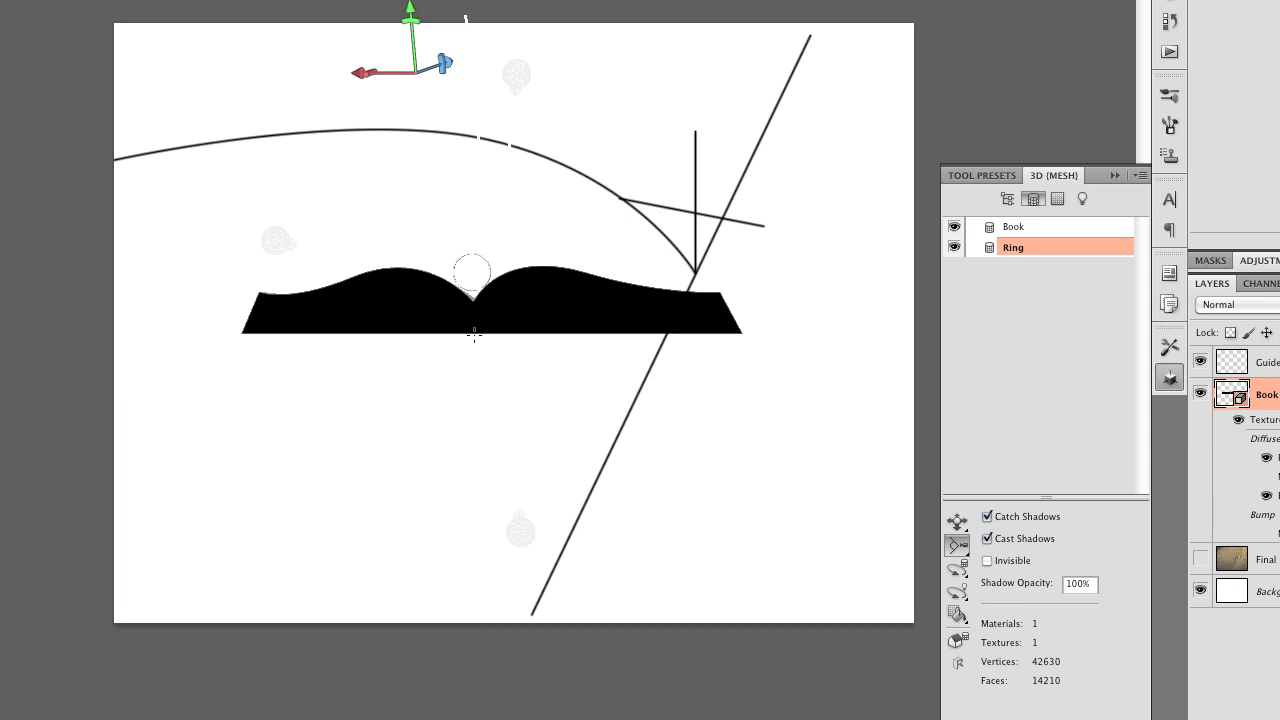
mouse_move(474, 335)
left_mouse_down()
mouse_move(447, 405)
mouse_move(440, 394)
mouse_move(417, 497)
mouse_move(329, 677)
left_mouse_up()
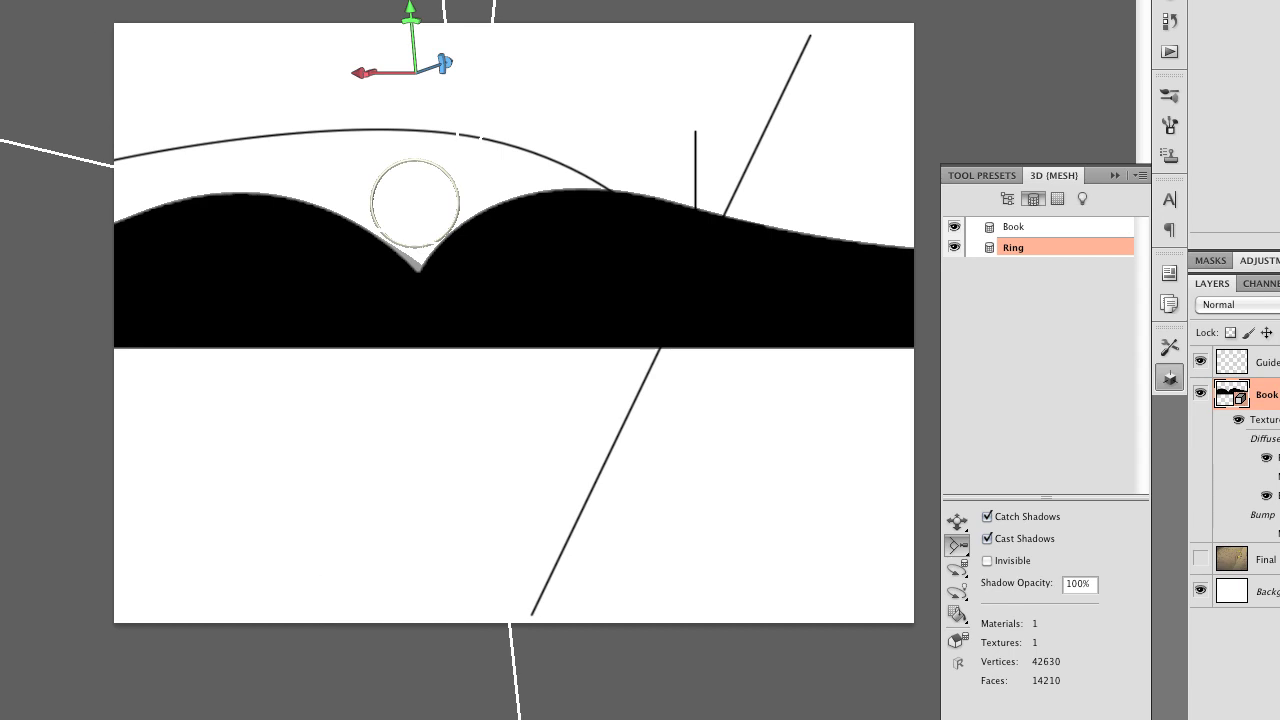
Tilt the book so its grey pages fill the canvas
key("shift+k")
mouse_move(446, 163)
left_mouse_down()
mouse_move(432, 140)
mouse_move(452, 78)
mouse_move(537, 62)
mouse_move(531, 6)
left_mouse_up()
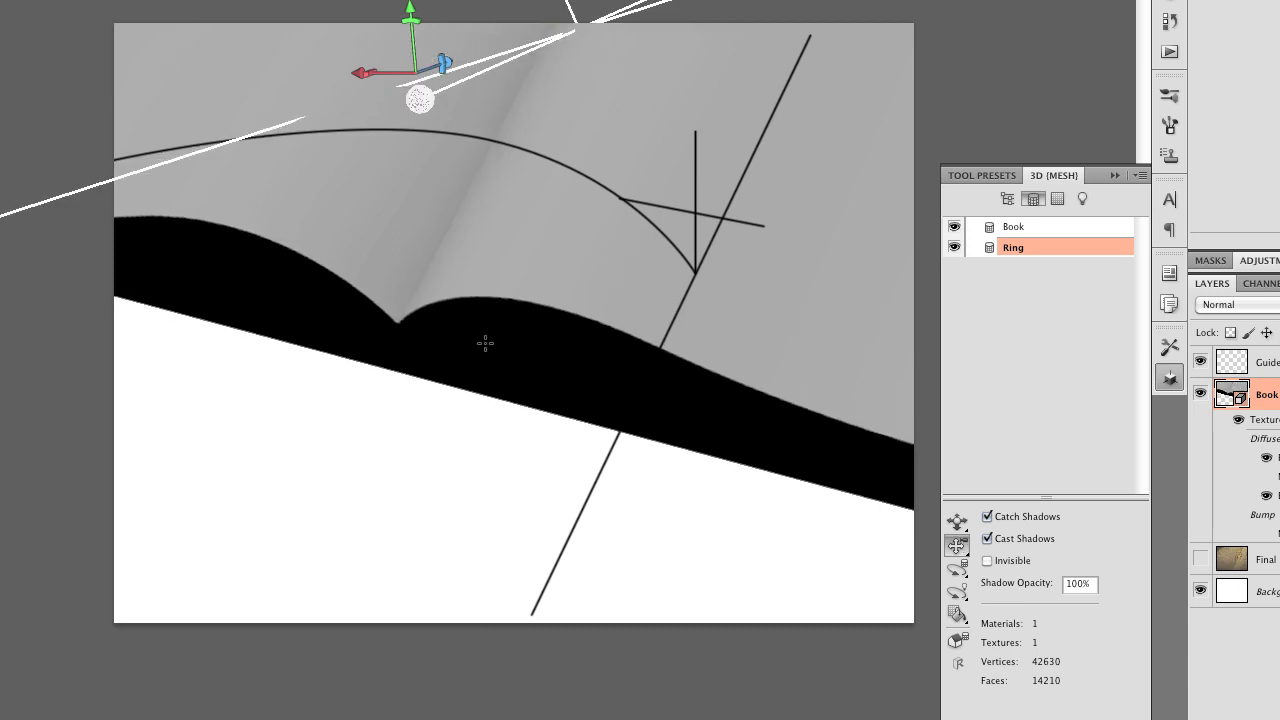
mouse_move(485, 343)
left_mouse_down()
mouse_move(523, 191)
mouse_move(432, 104)
mouse_move(371, 122)
left_mouse_up()
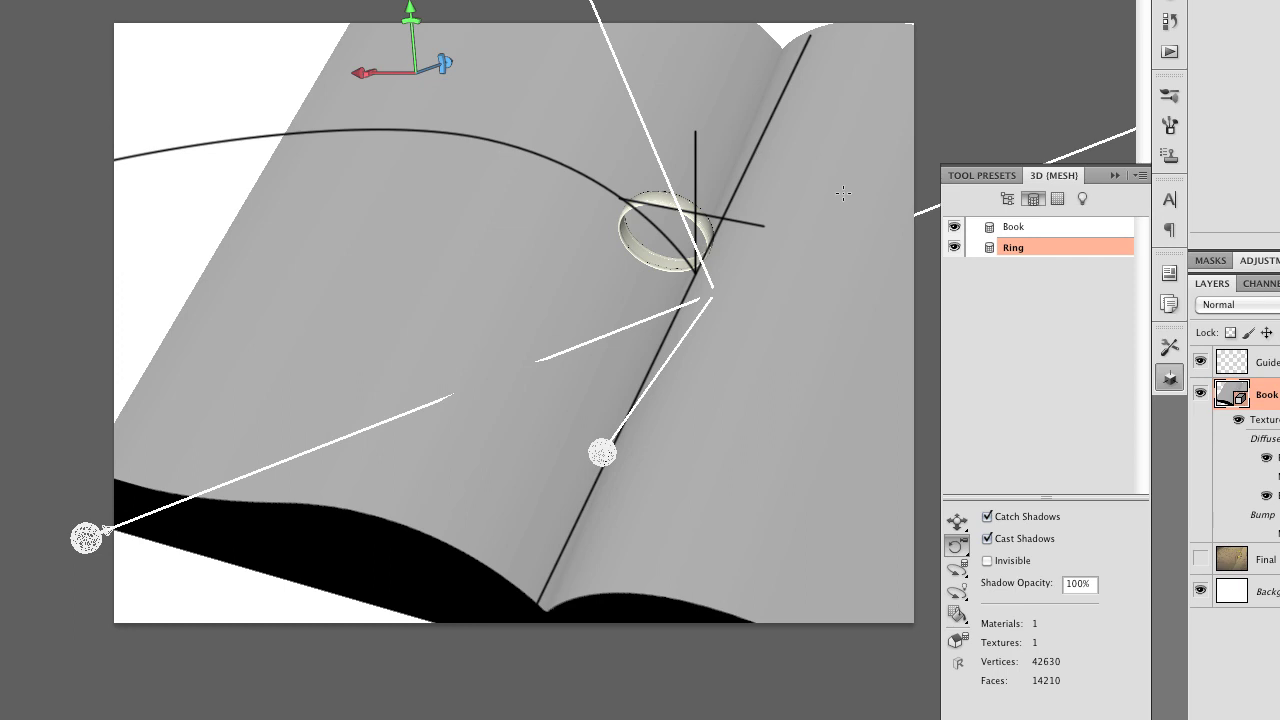
left_click_drag(812, 178, 798, 173)
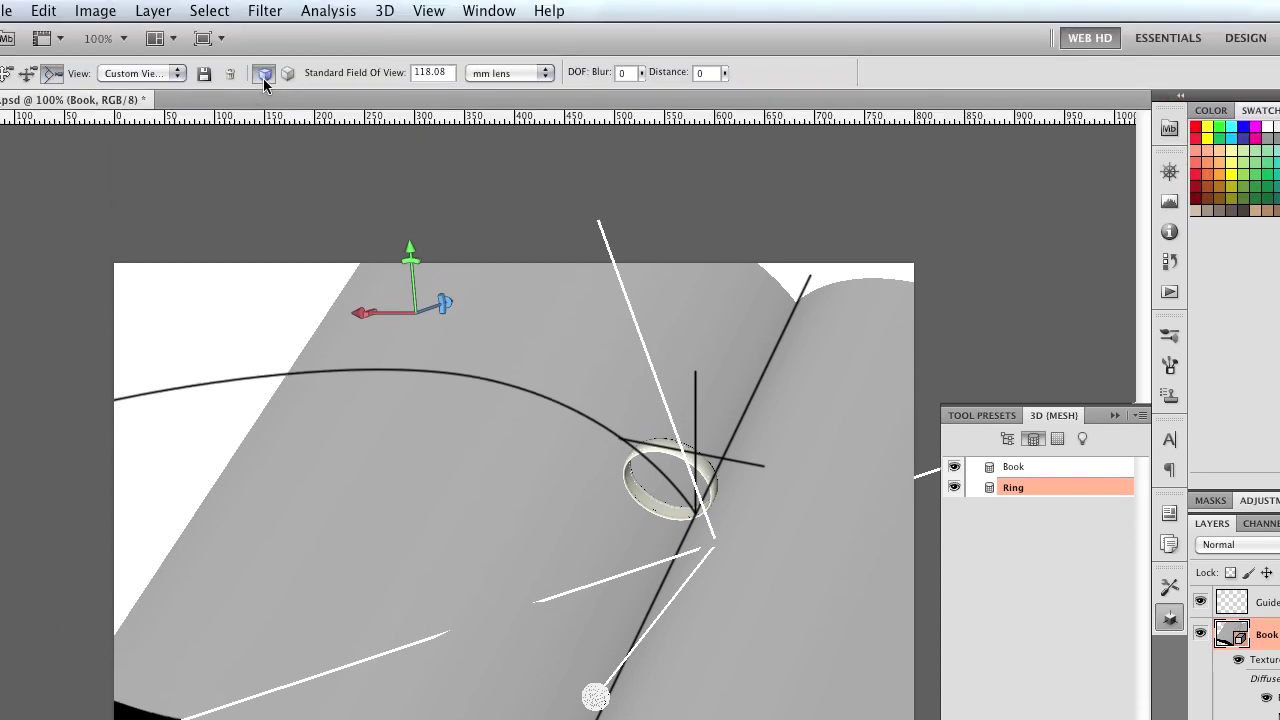
Widen the 3D camera's Standard Field Of View in stages up to 165
left_click(446, 73)
type("135")
key("Return")
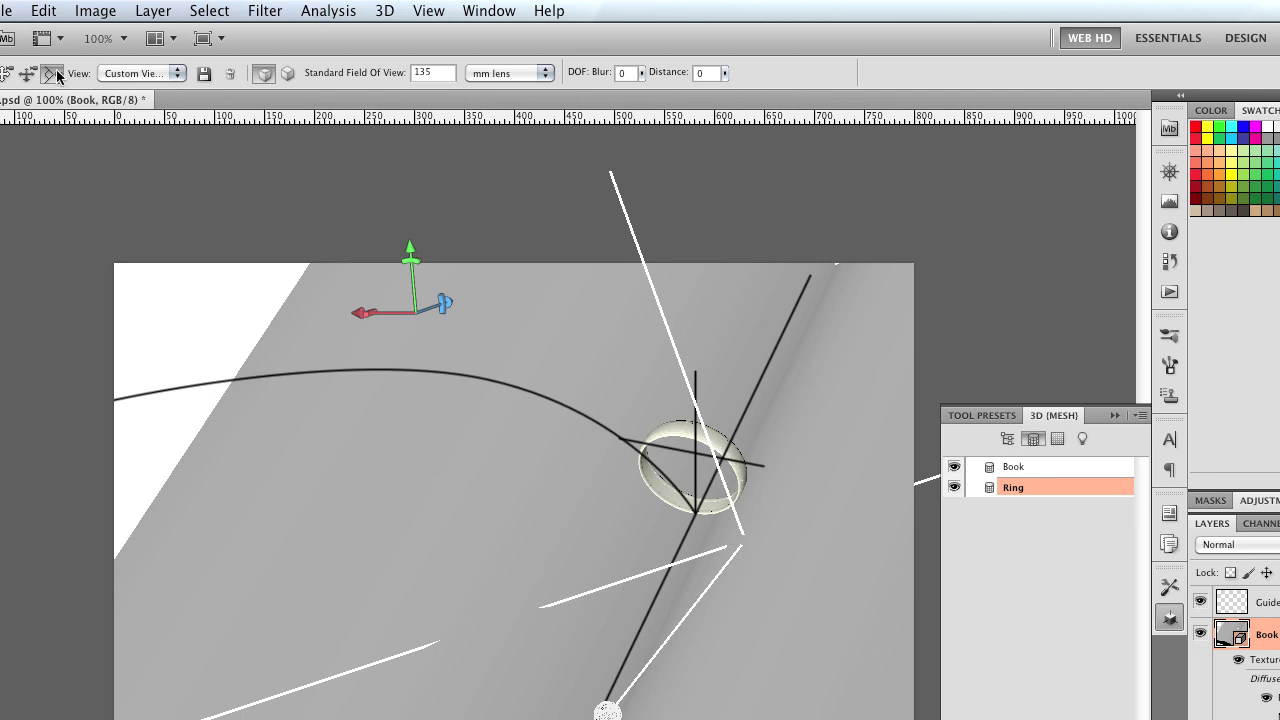
left_click(28, 73)
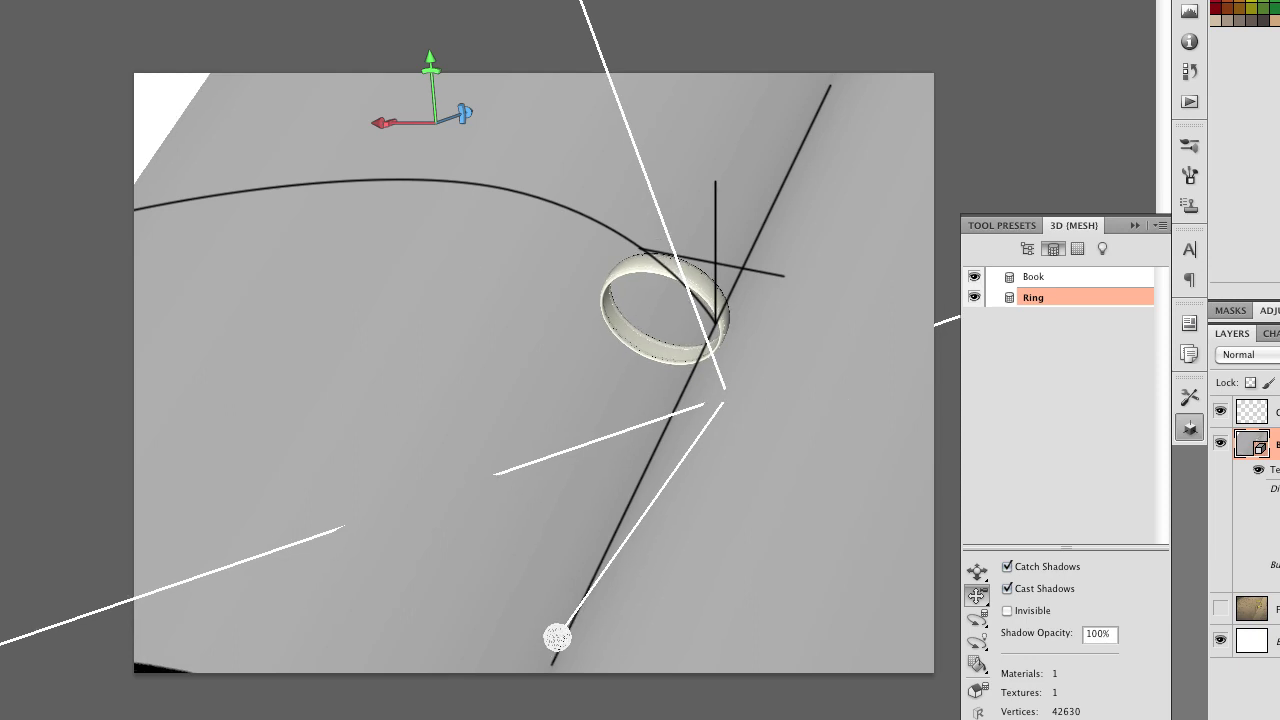
key("shift+k")
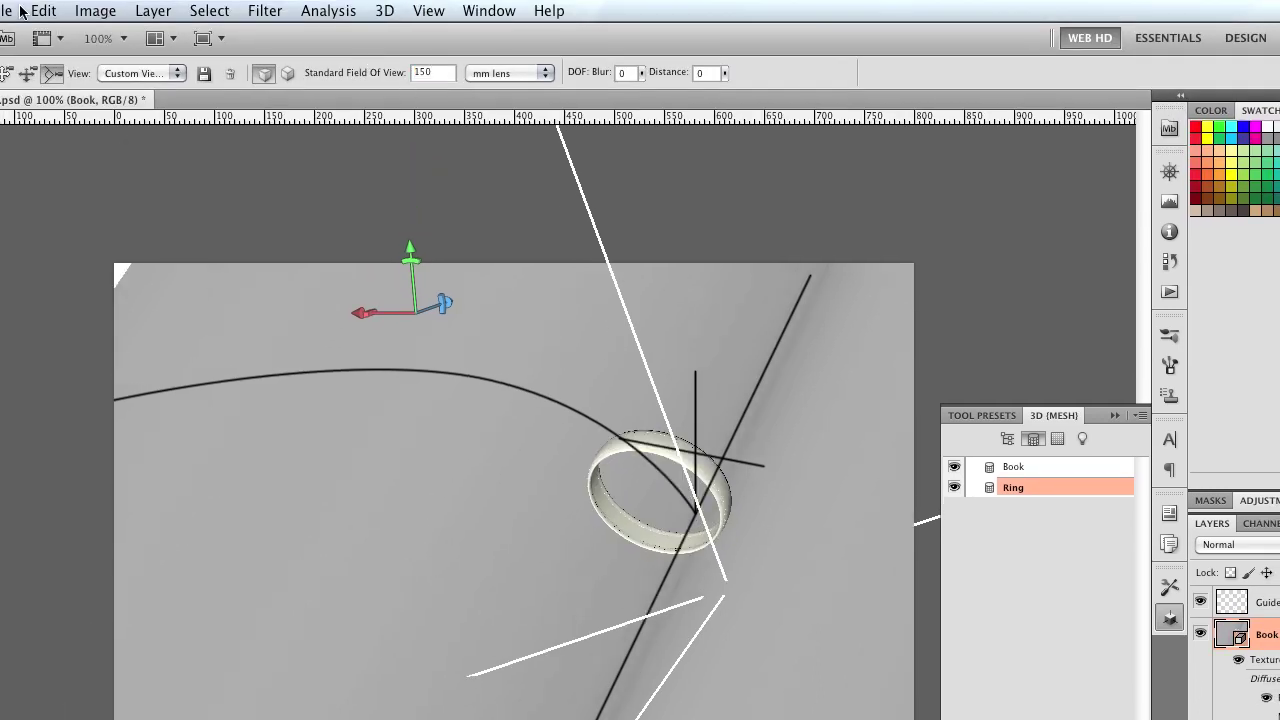
left_click(27, 73)
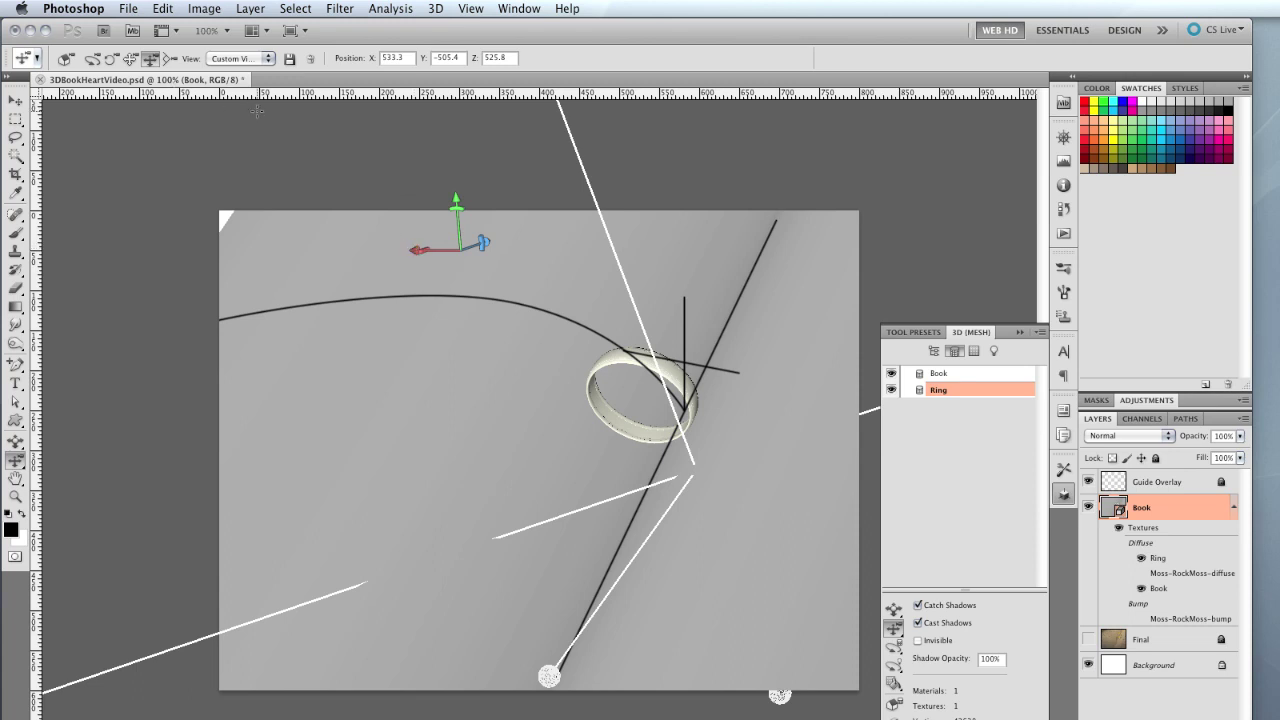
left_click(171, 60)
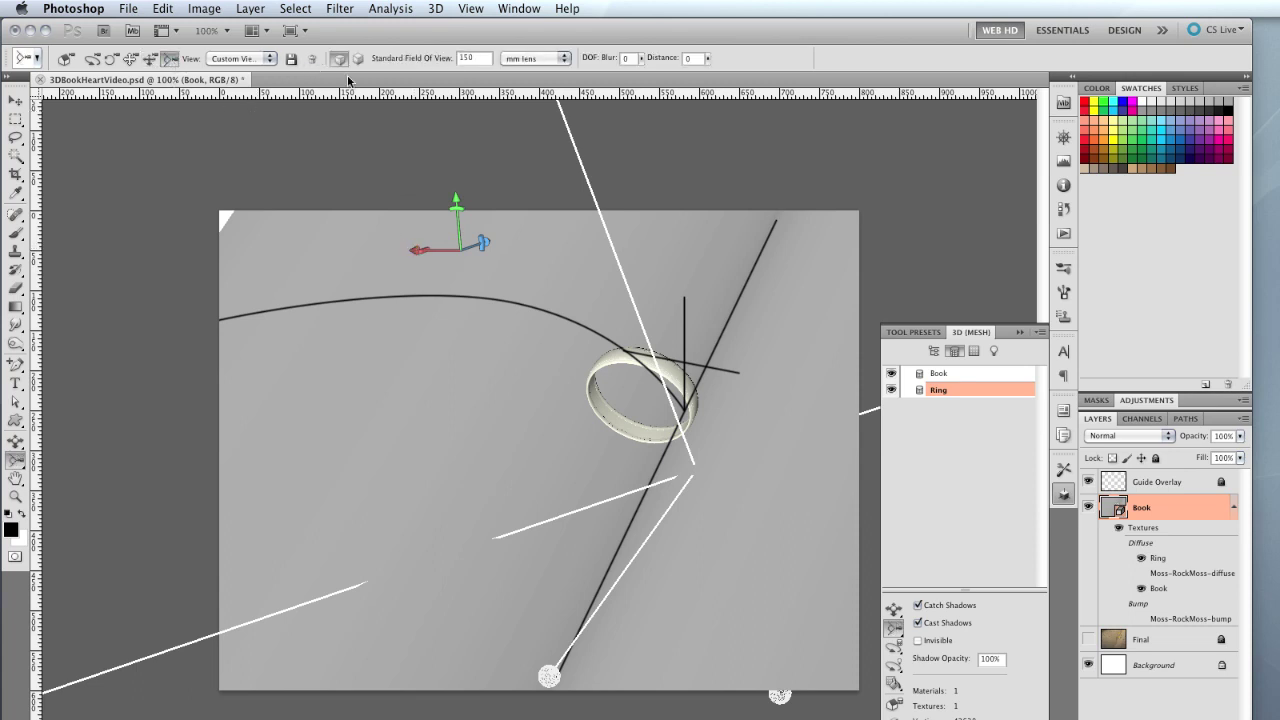
left_click(466, 57)
type("16")
key("Return")
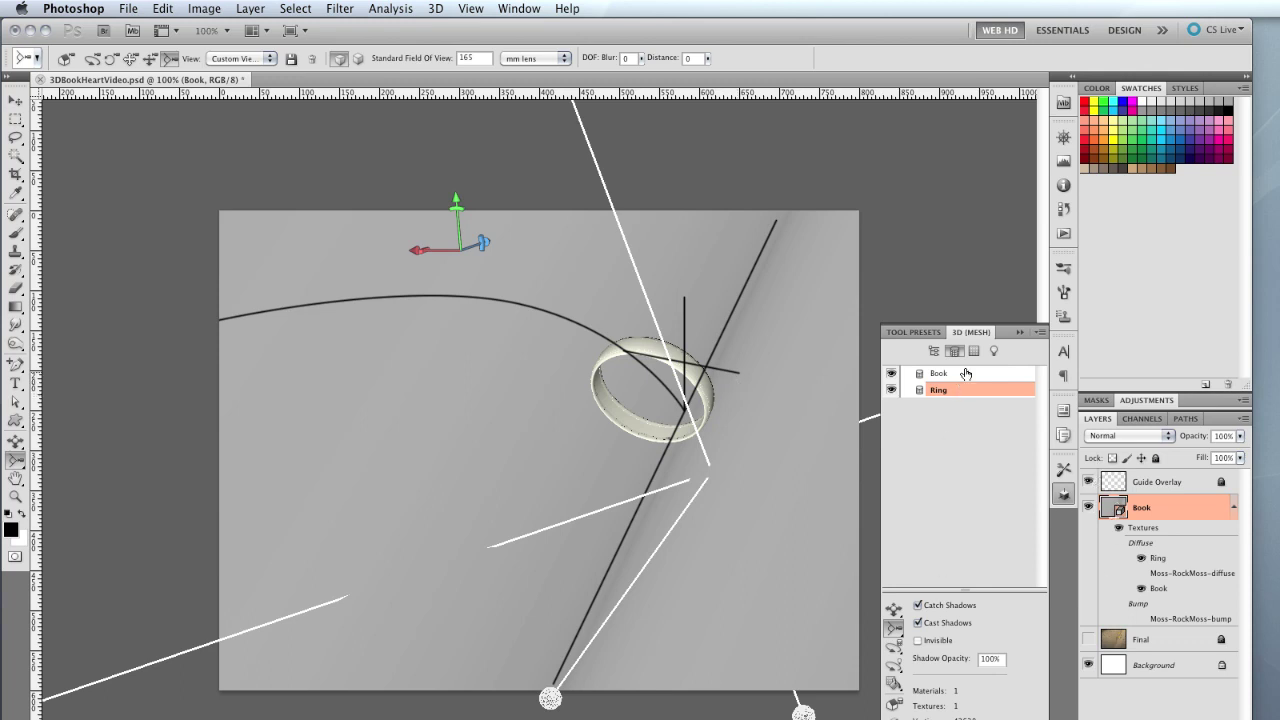
Pan the ring mesh up and right to about 356.7, 220.8, −246.6 in the gutter
left_click_drag(900, 646, 967, 679)
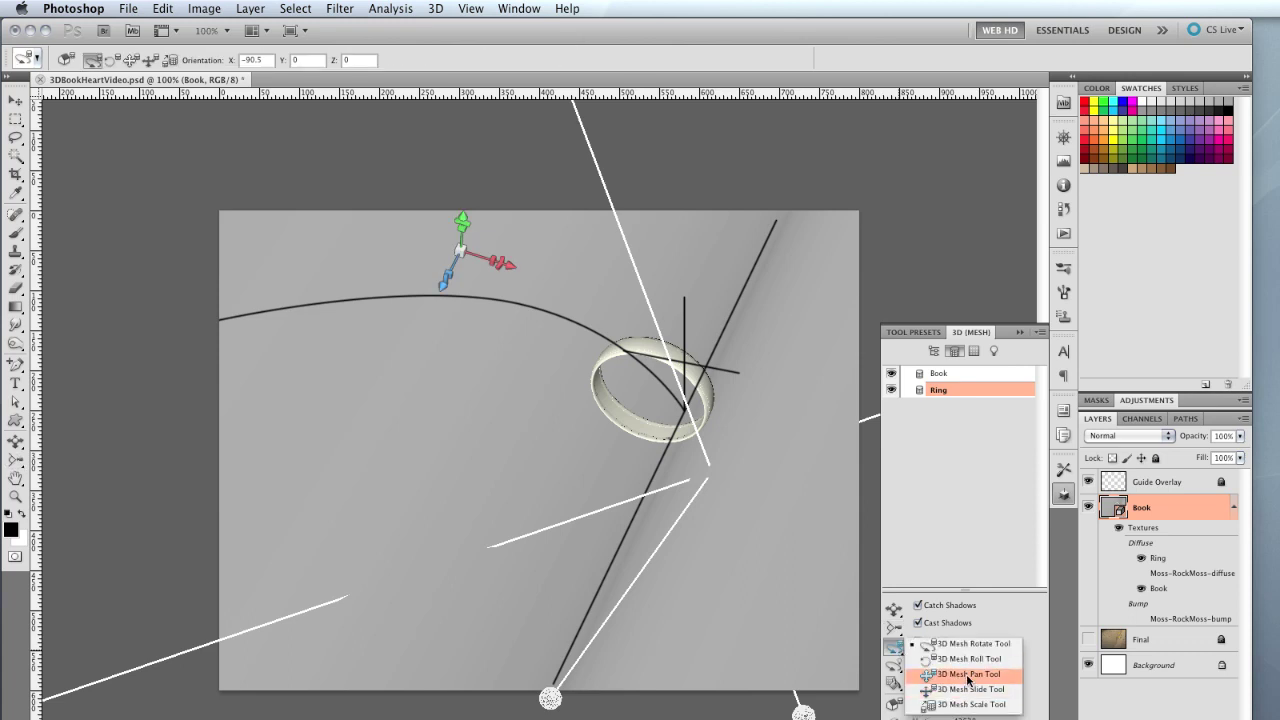
left_click_drag(967, 679, 967, 679)
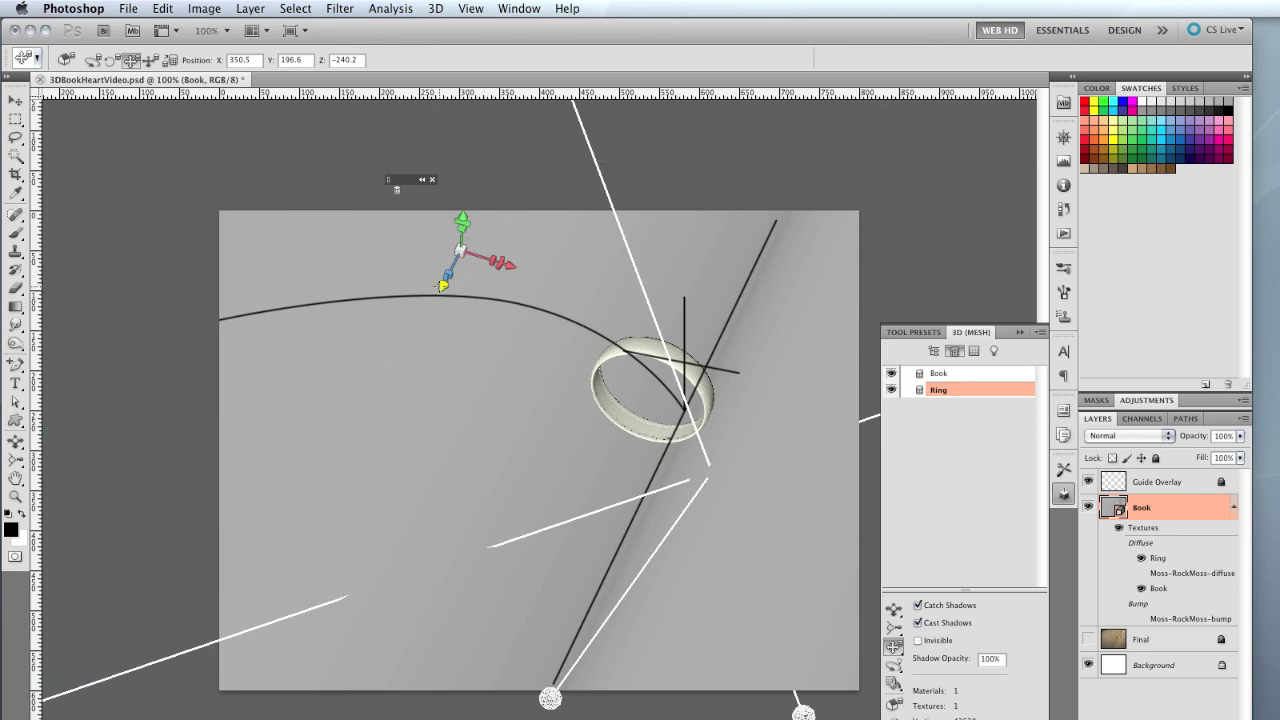
left_click_drag(443, 286, 470, 251)
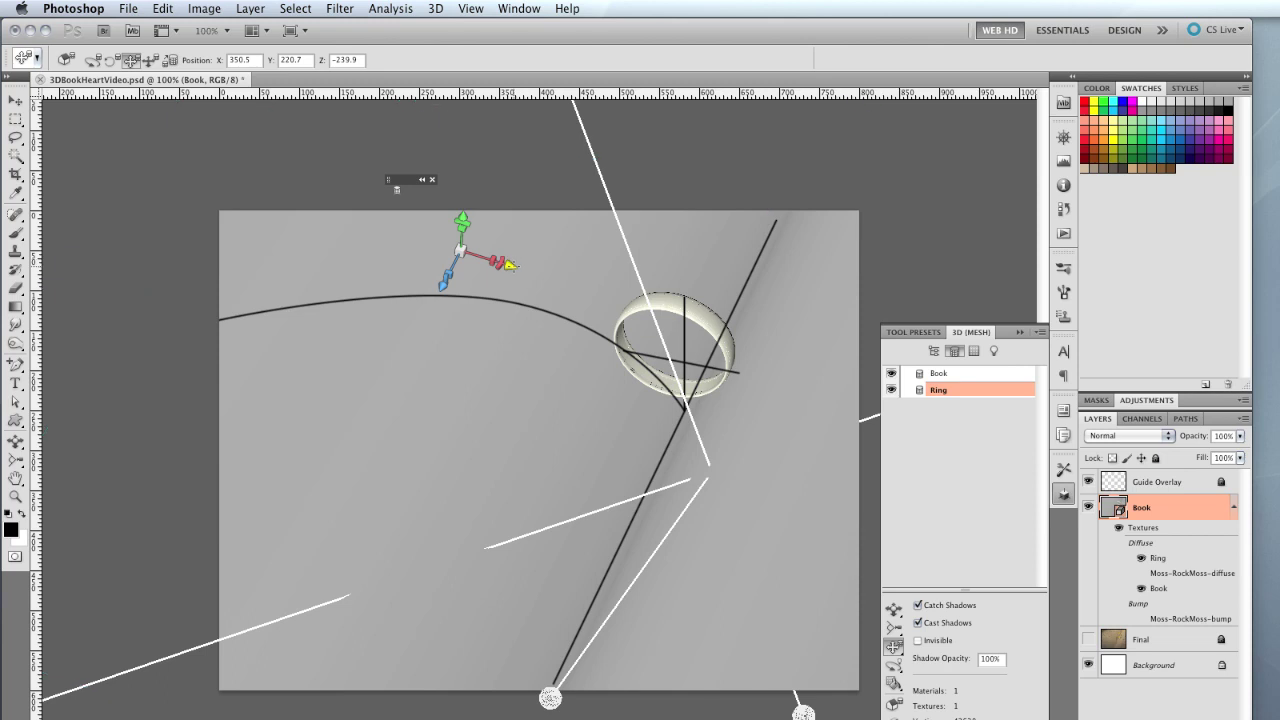
left_click_drag(510, 264, 518, 270)
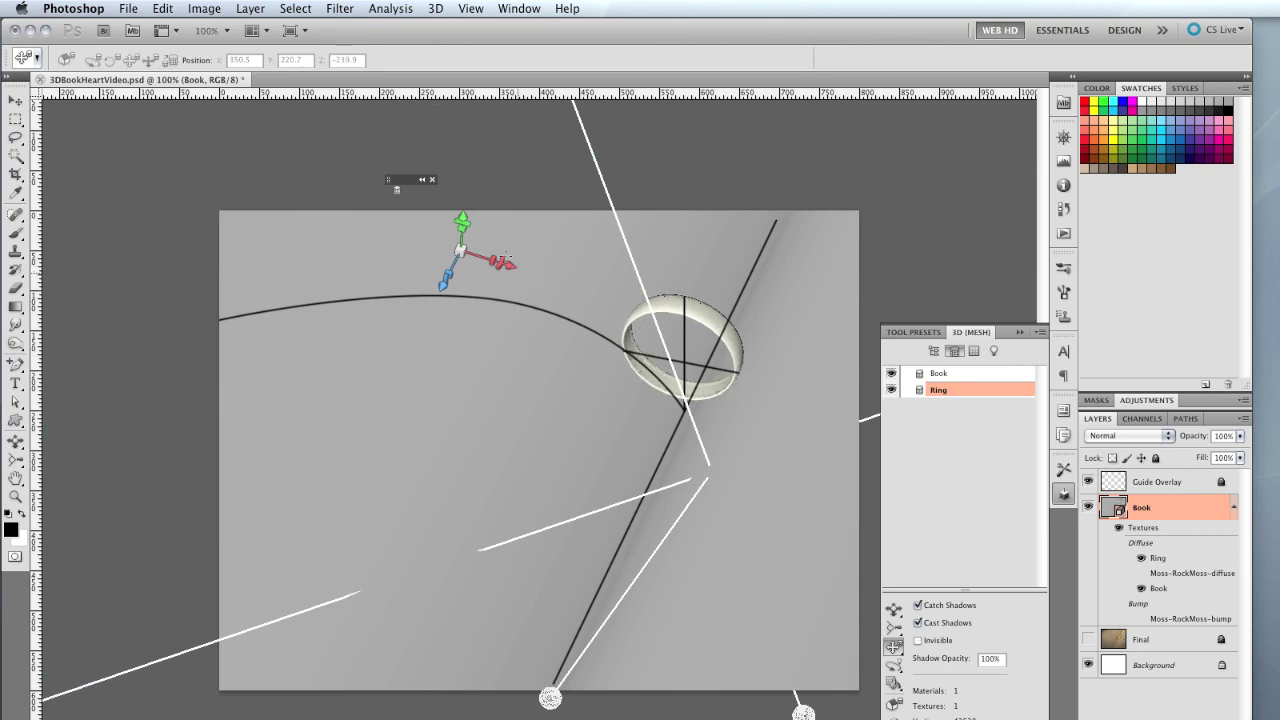
left_click_drag(462, 217, 462, 218)
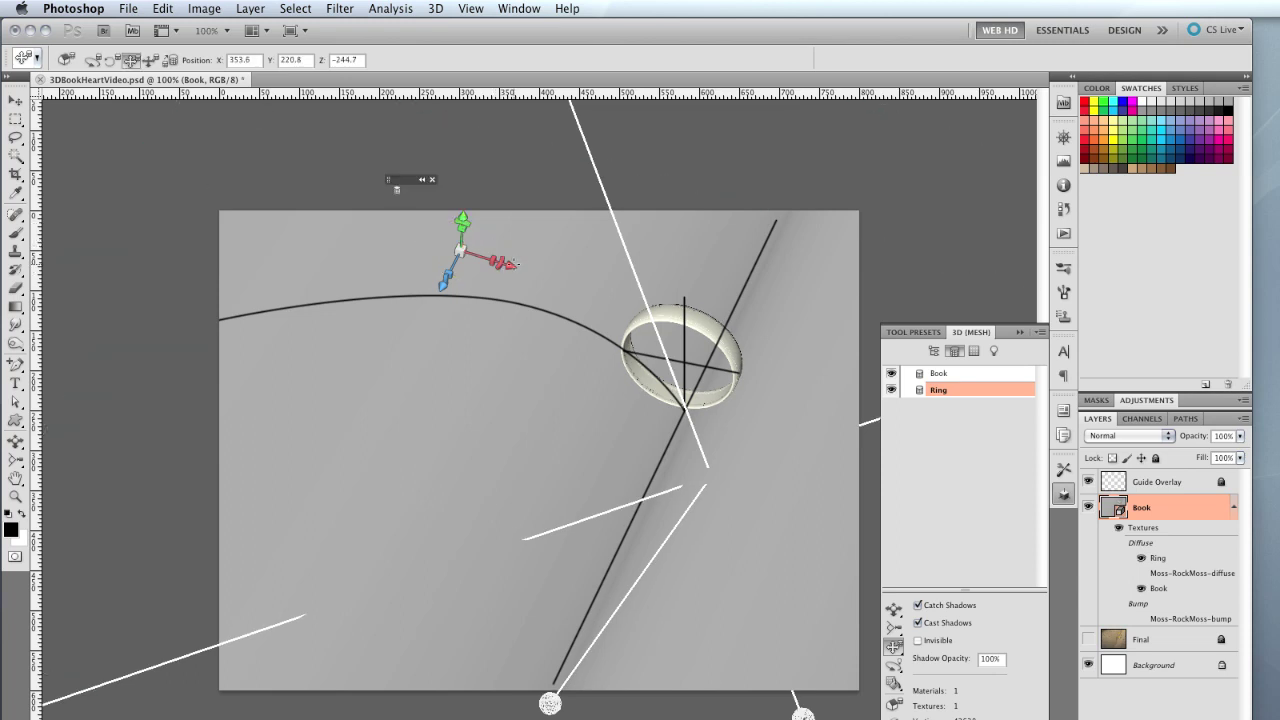
left_click_drag(509, 264, 513, 265)
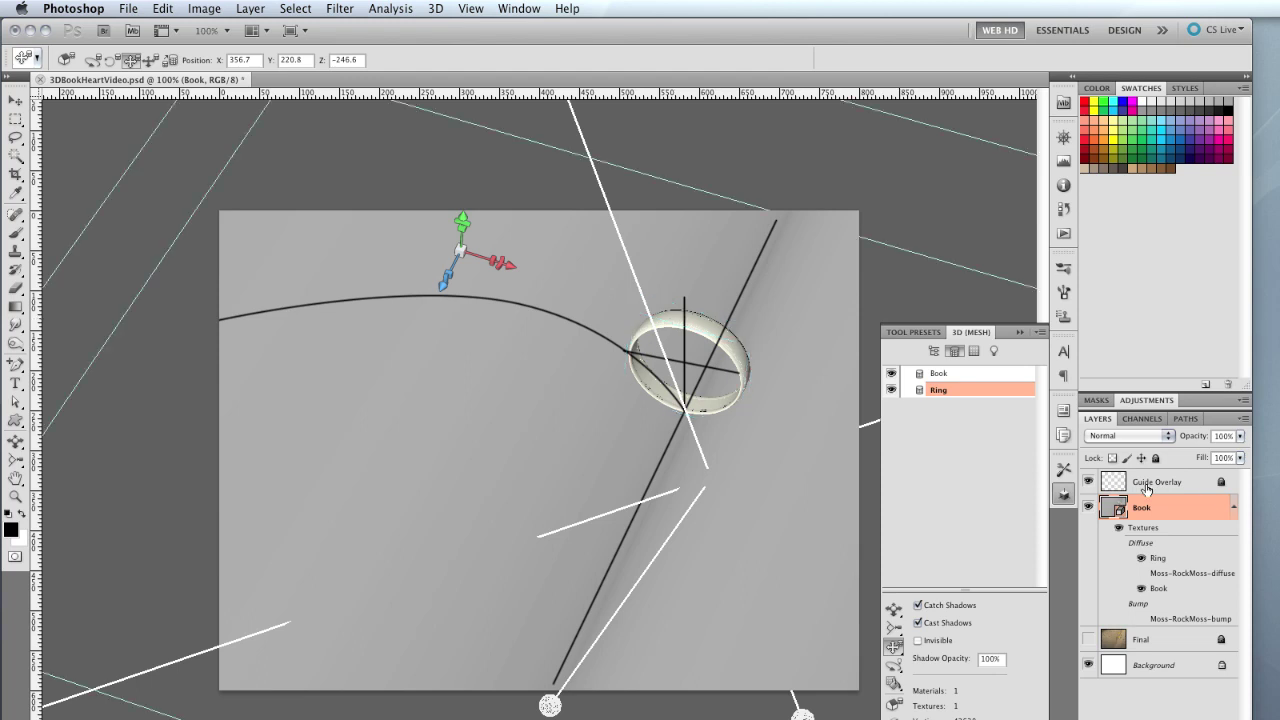
Hide the guide lines and render the scene in Ray Traced Draft quality
left_click(1089, 482)
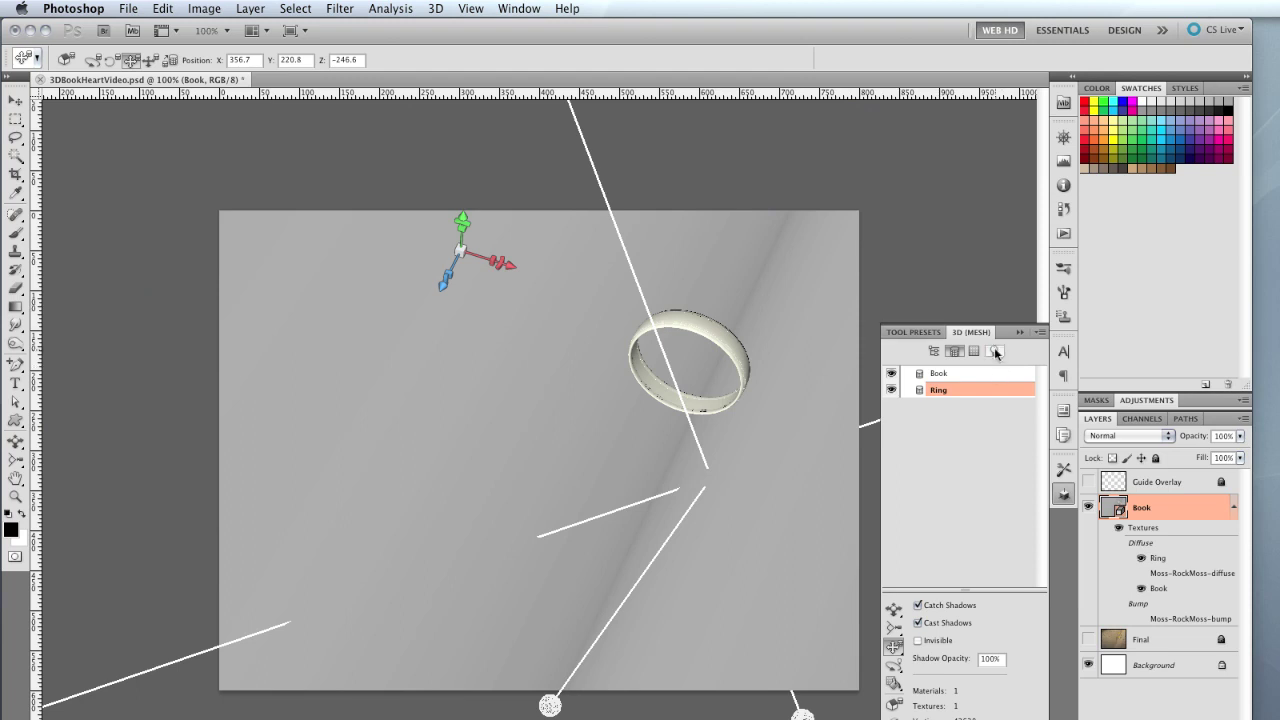
left_click(994, 351)
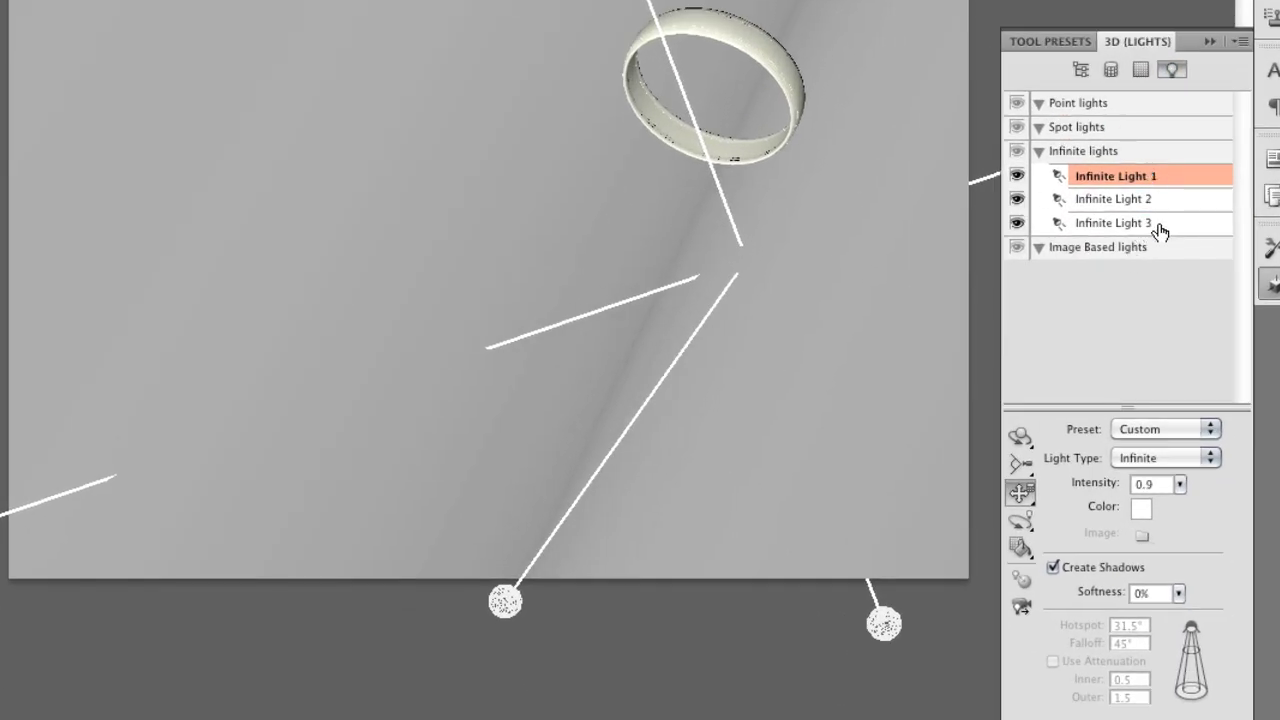
left_click(1082, 69)
left_click(1165, 510)
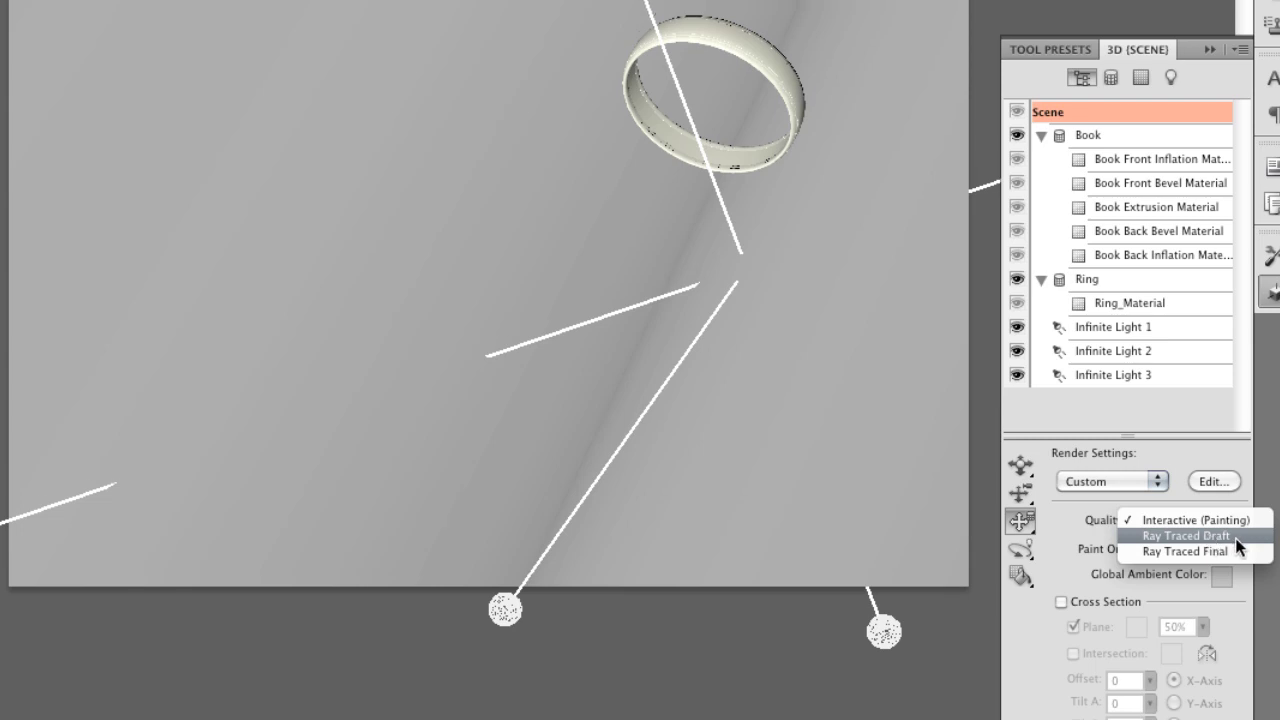
left_click(1237, 535)
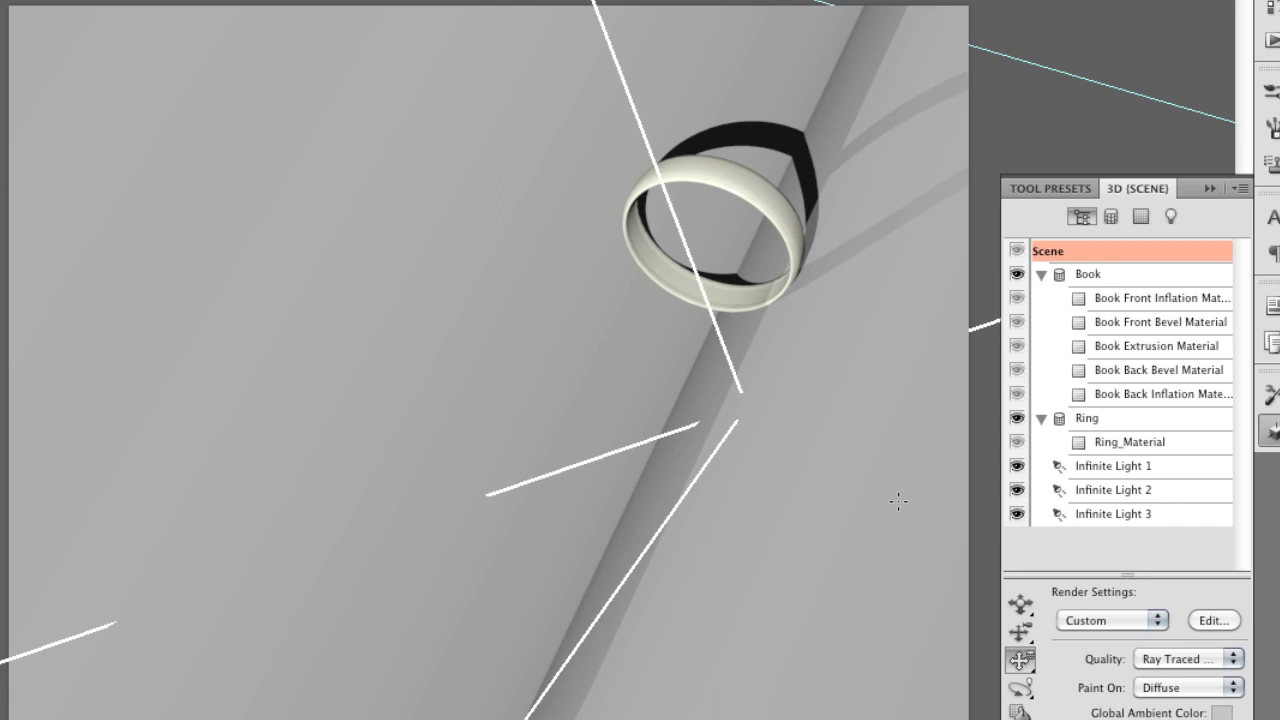
Delete Infinite Light 3, then review render quality and return to the lights list
left_click(1170, 216)
left_click(1135, 370)
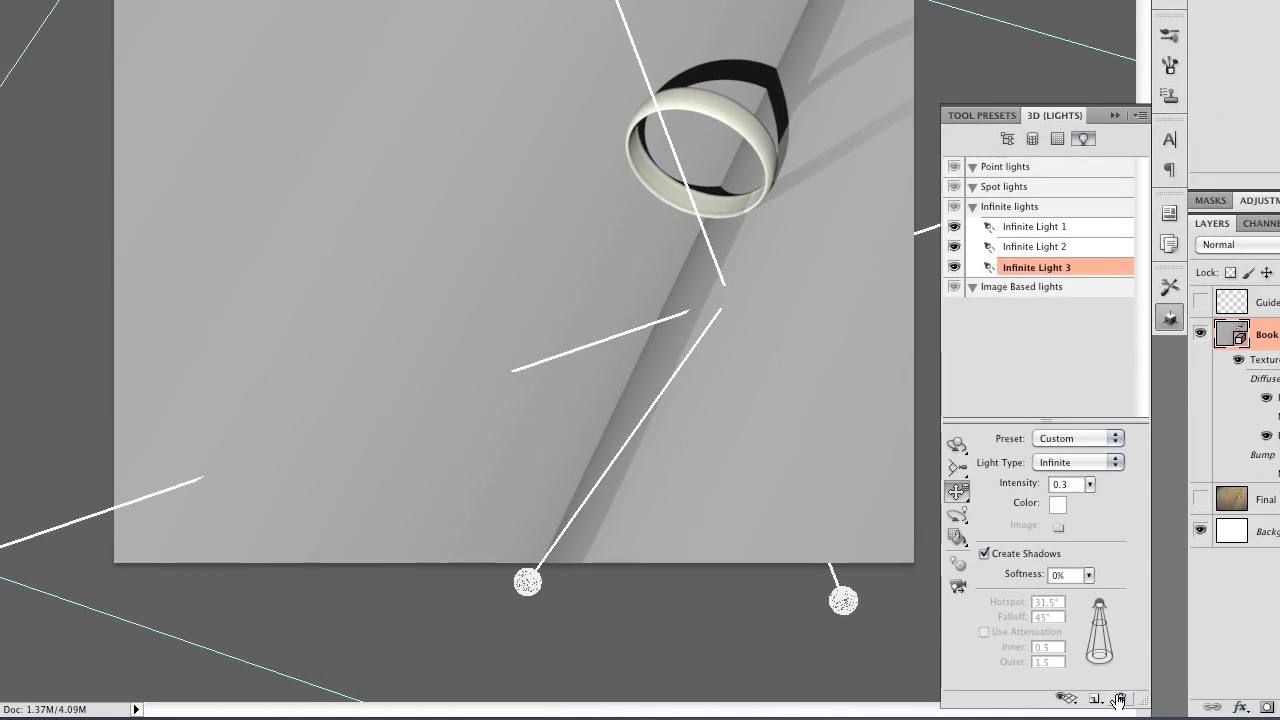
left_click(1118, 699)
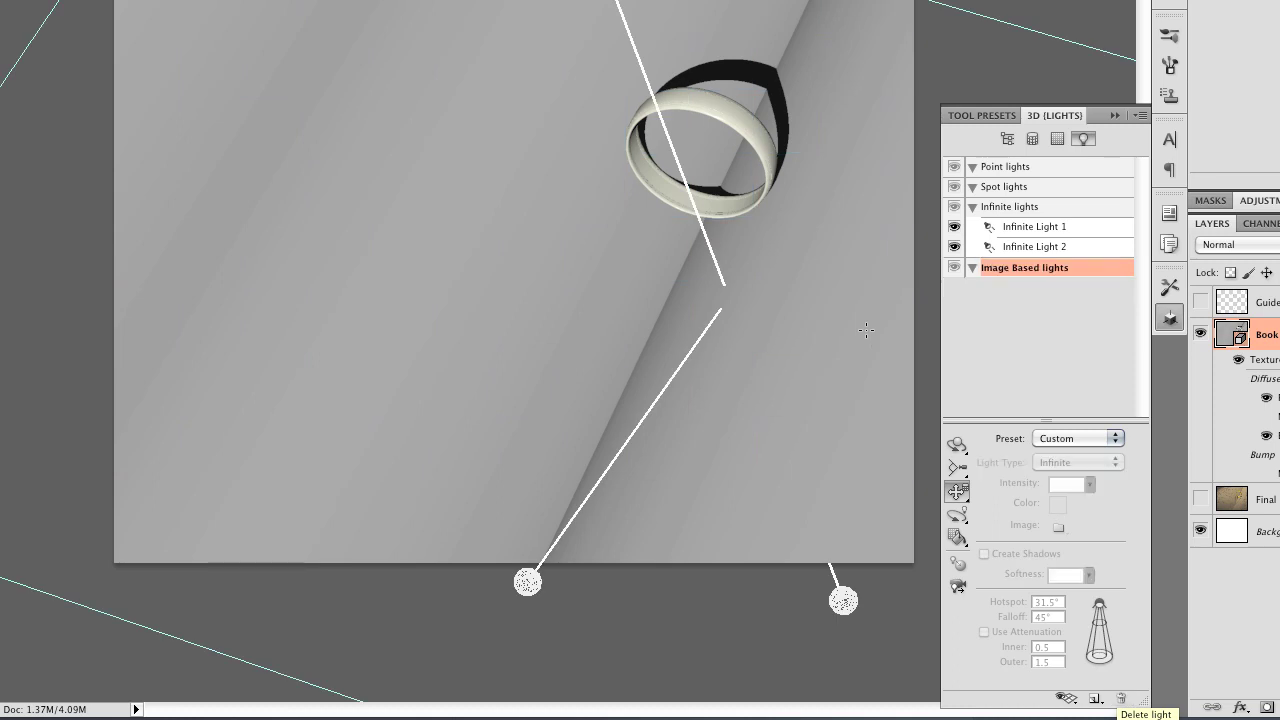
left_click(1007, 139)
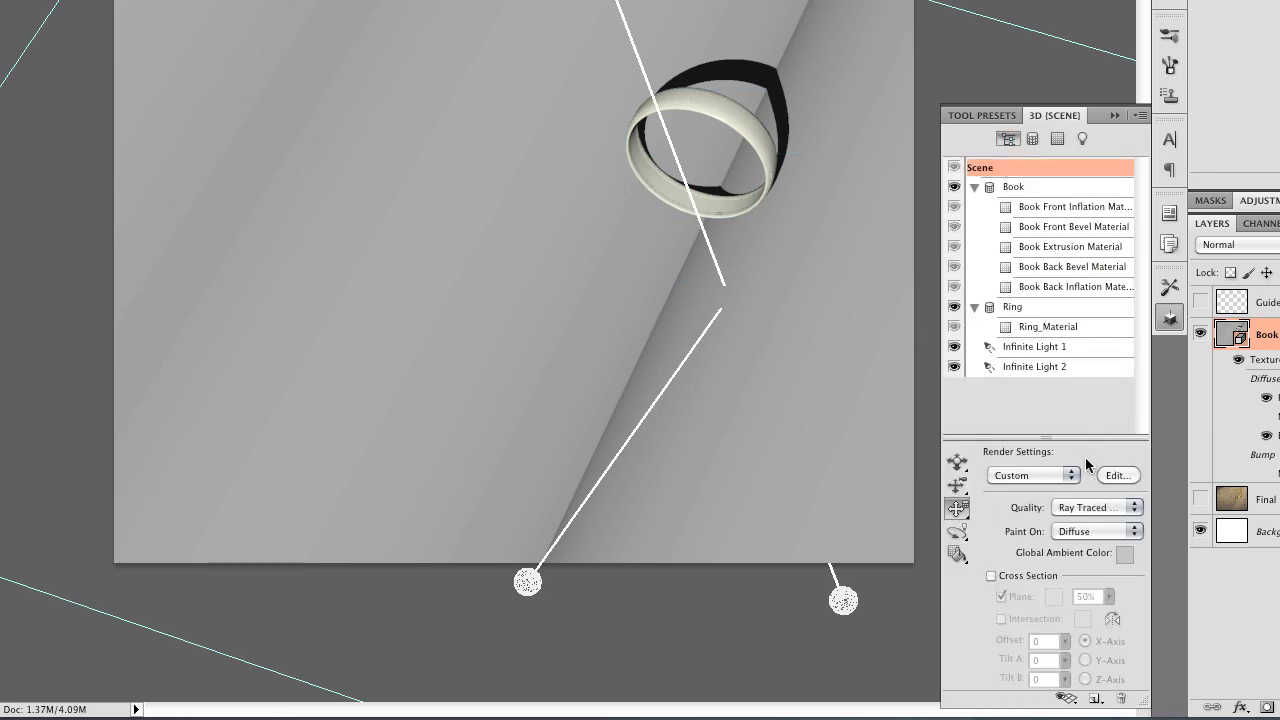
left_click(1095, 507)
left_click(1105, 489)
left_click(1083, 138)
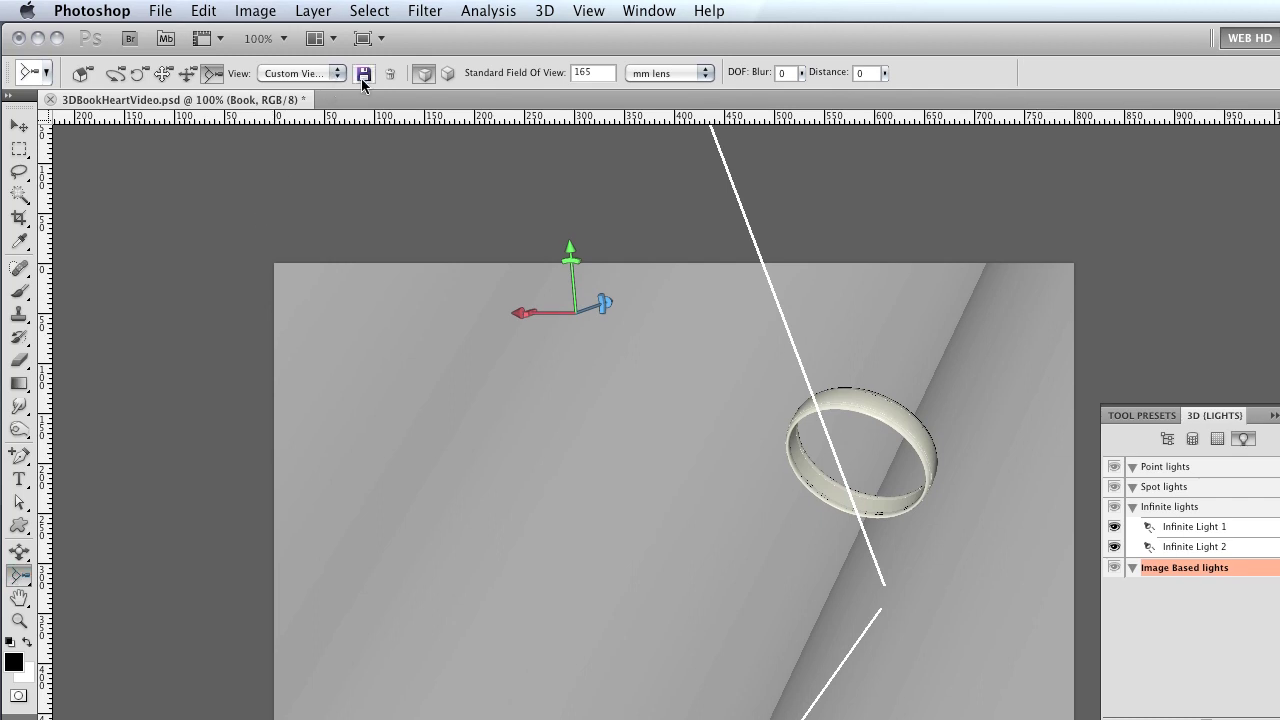
Save the current camera as a view named Render and show the scene from Top
left_click(362, 74)
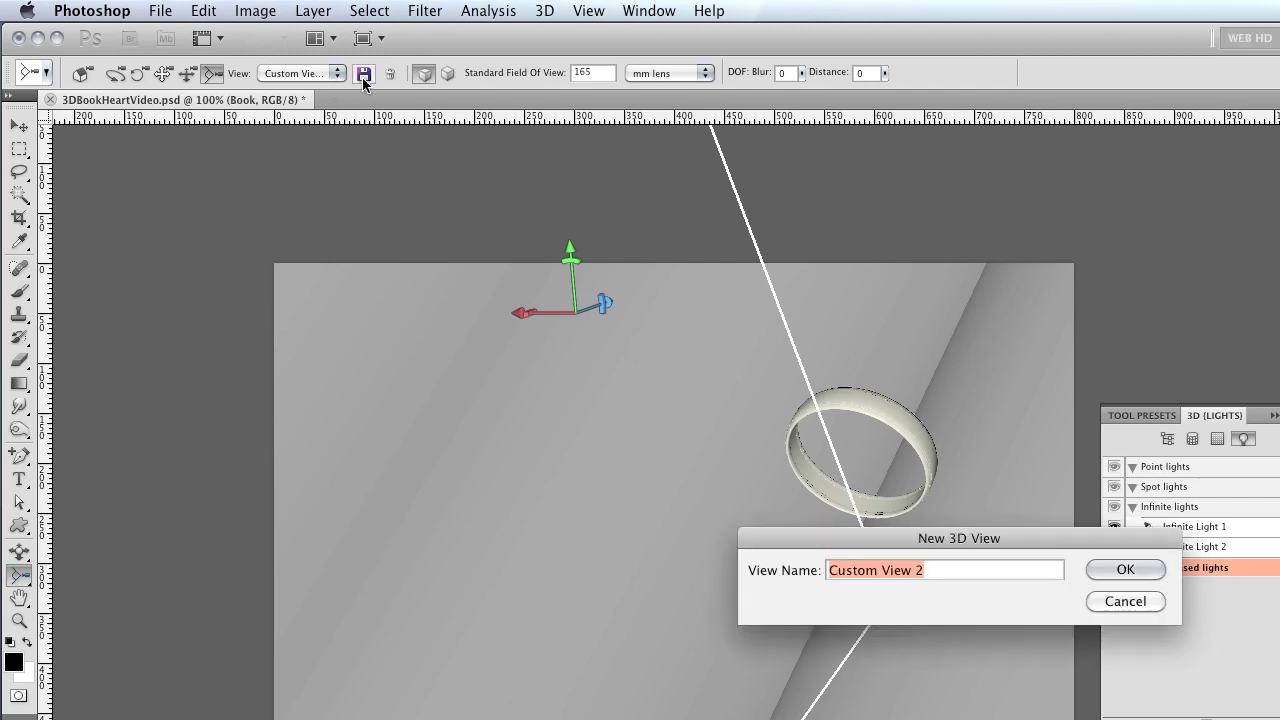
type("Render")
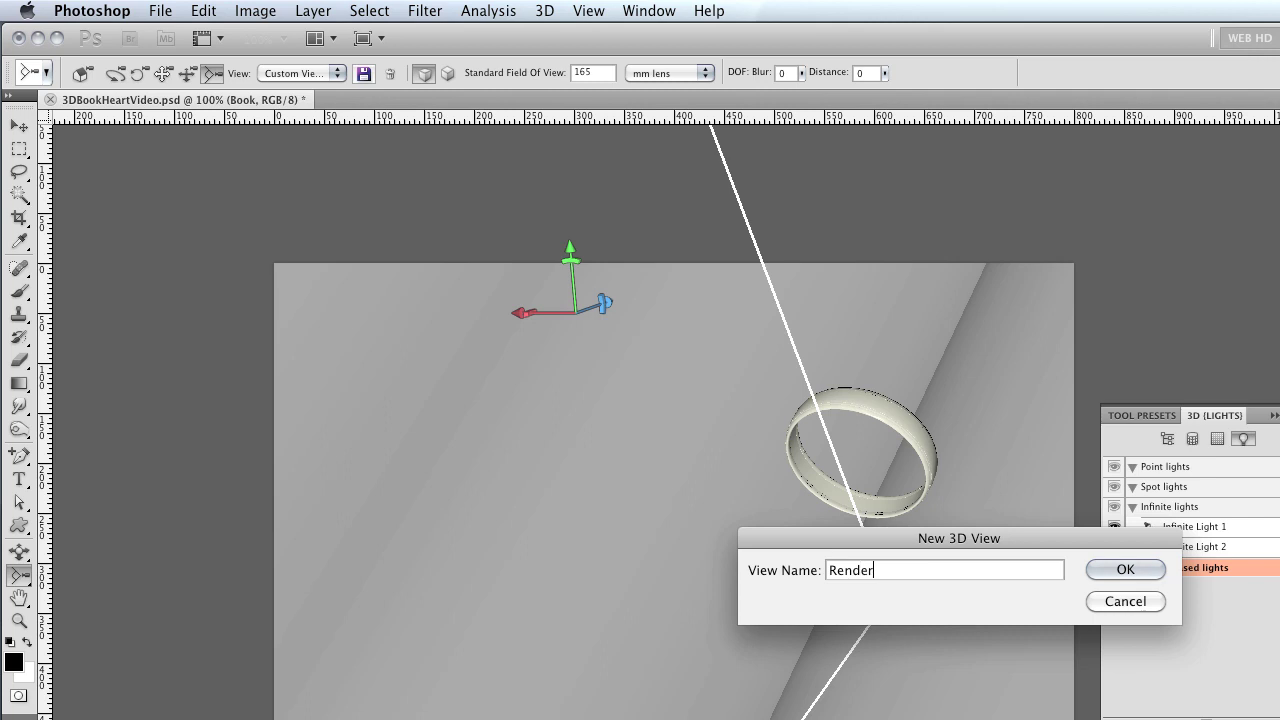
key("Return")
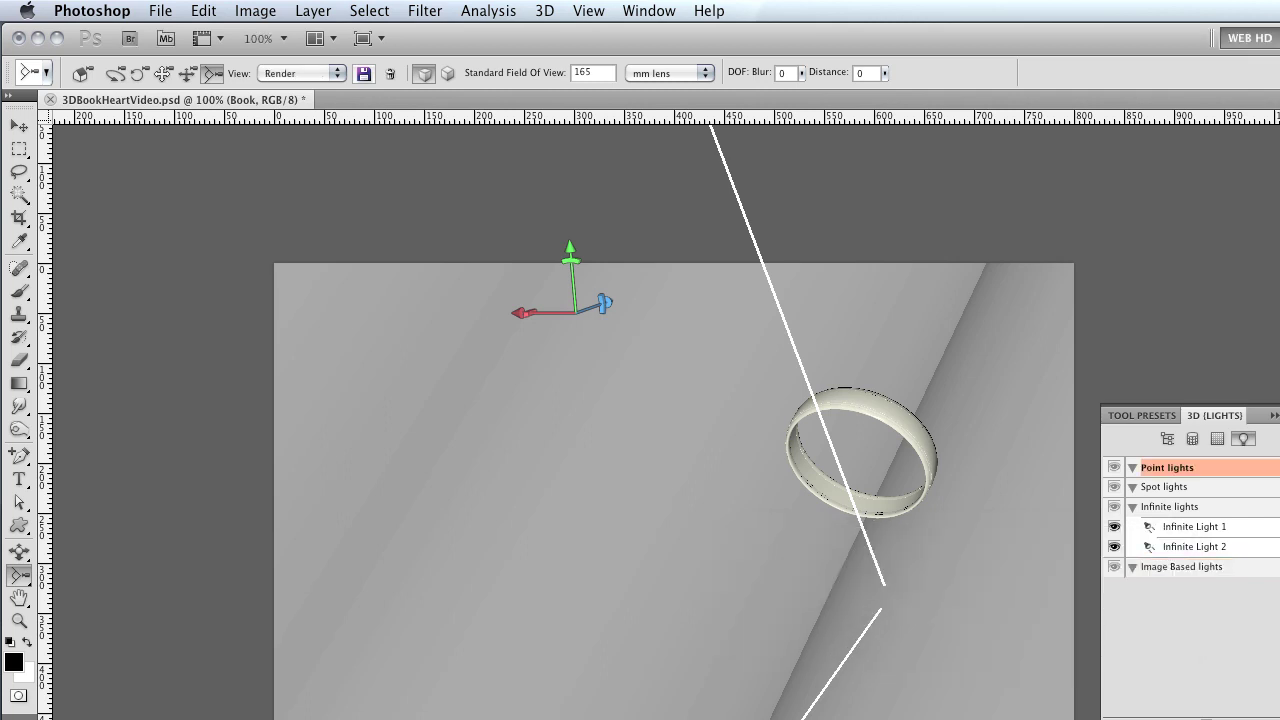
left_click(335, 73)
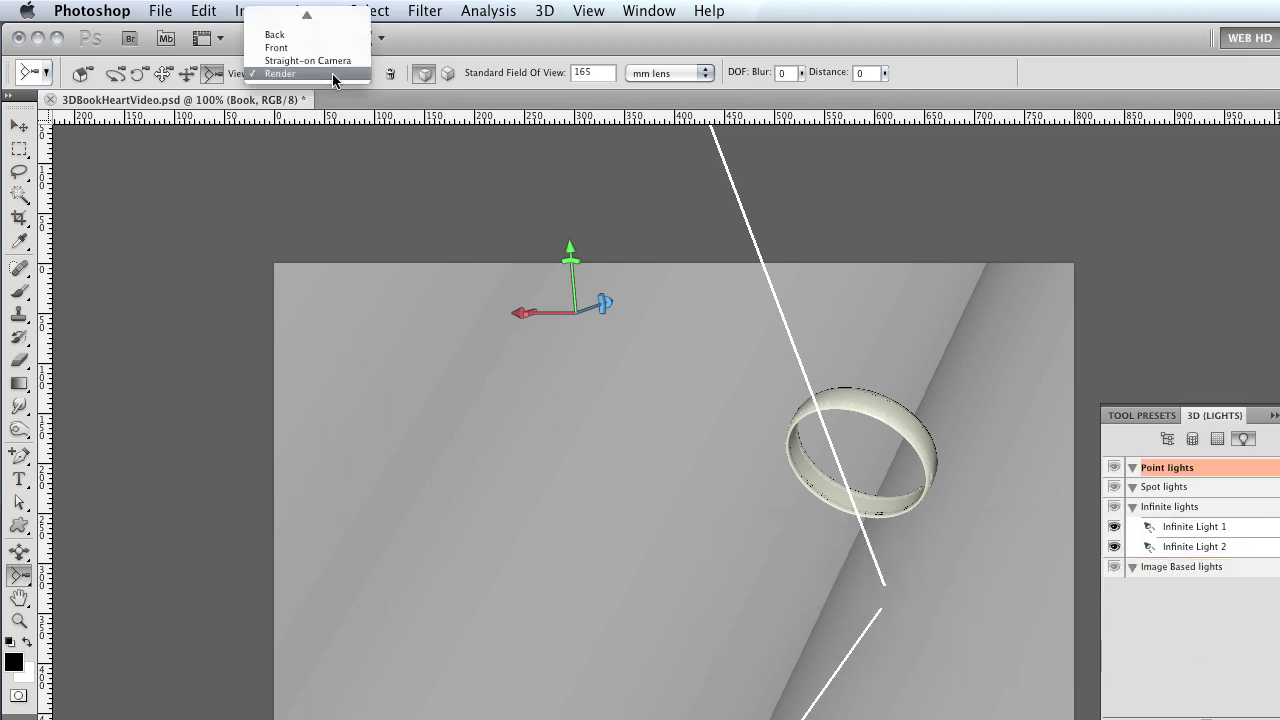
key("Escape")
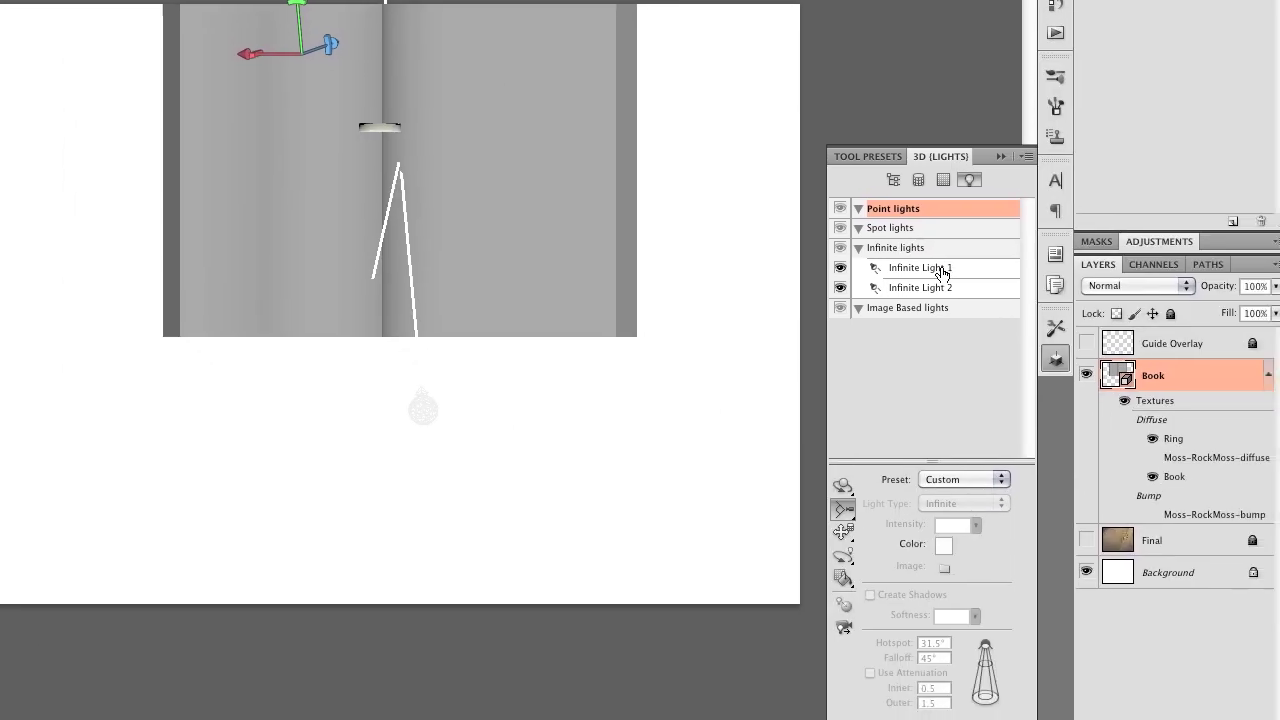
left_click(1210, 528)
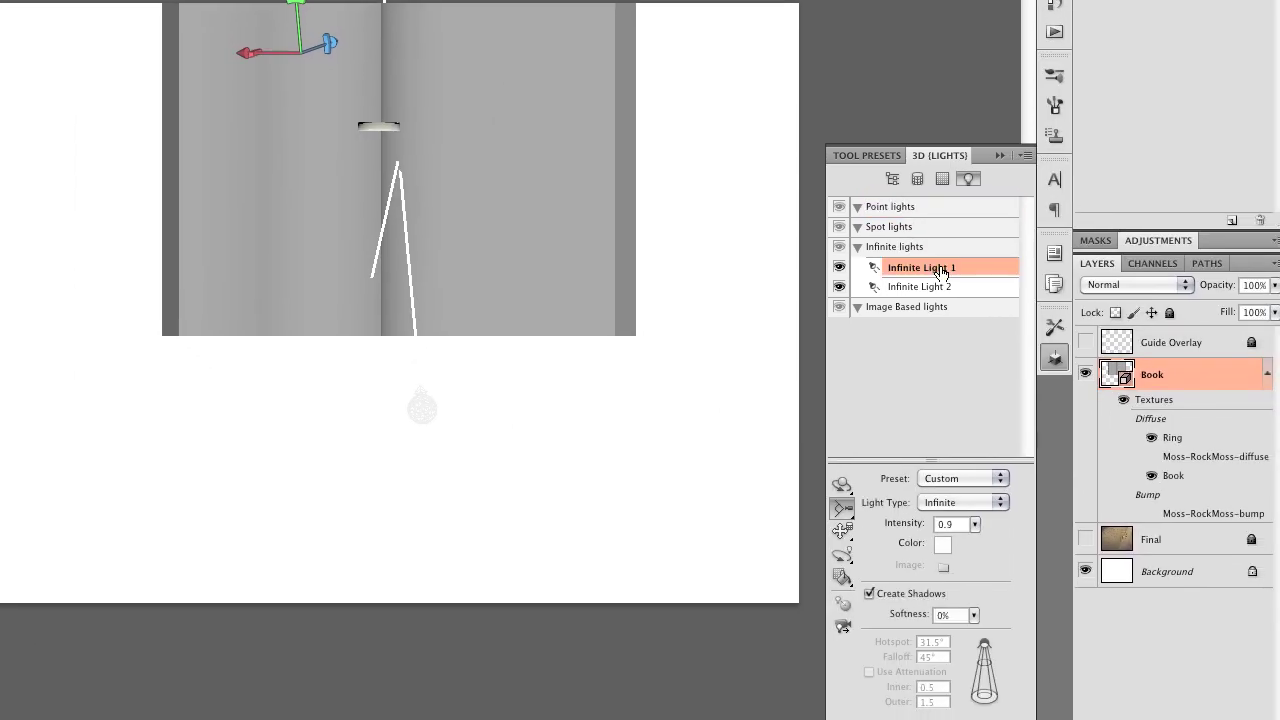
Rotate Infinite Light 2 with the Light Rotate tool so it aims down toward the ring
left_click(846, 565)
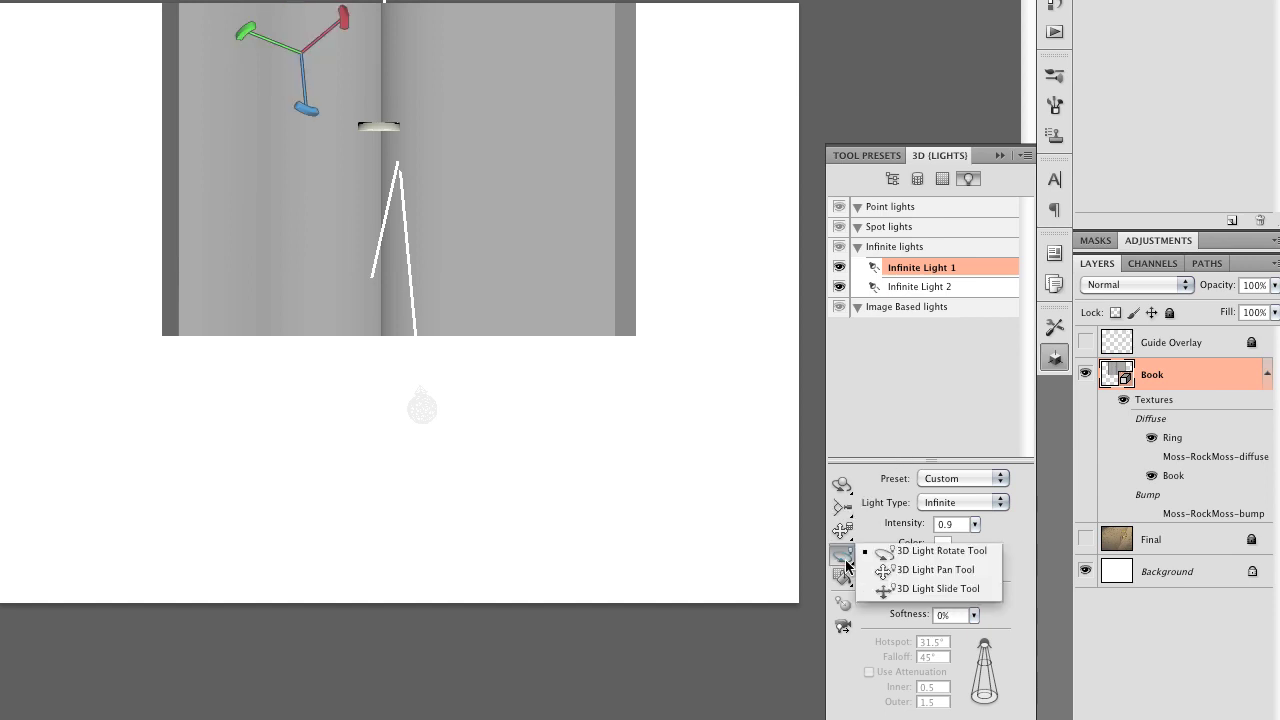
left_click(899, 554)
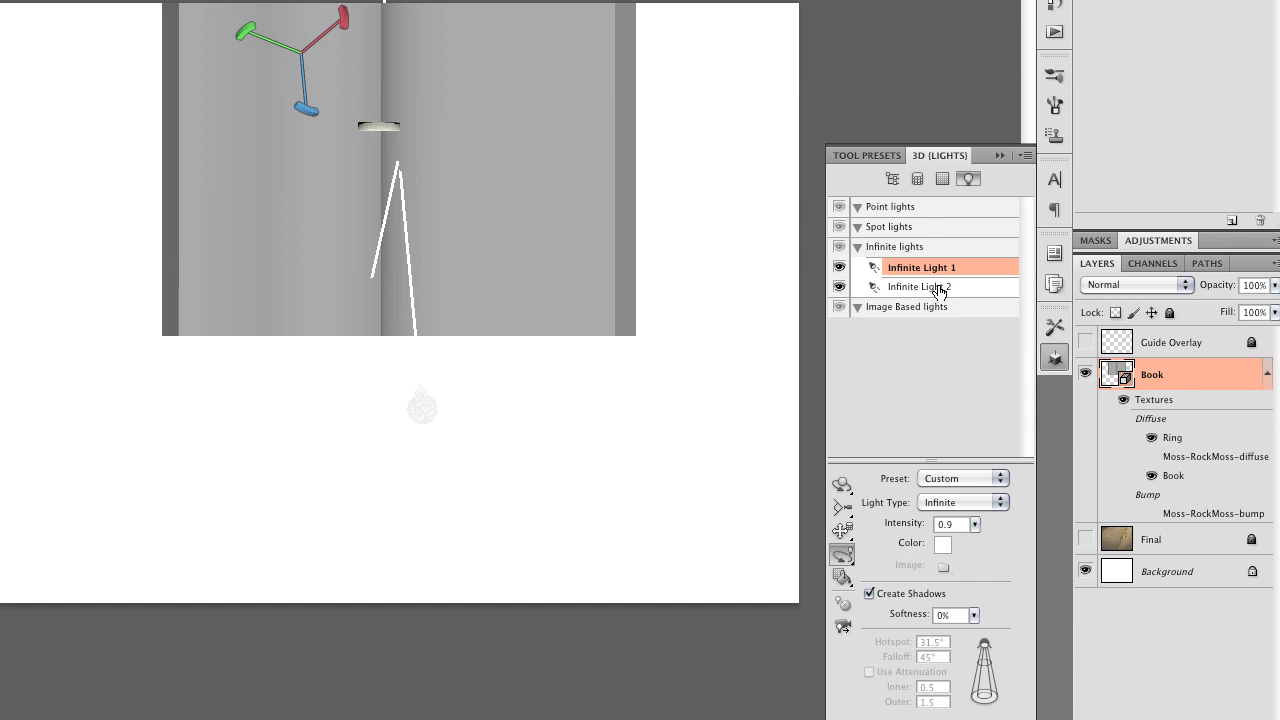
left_click(938, 289)
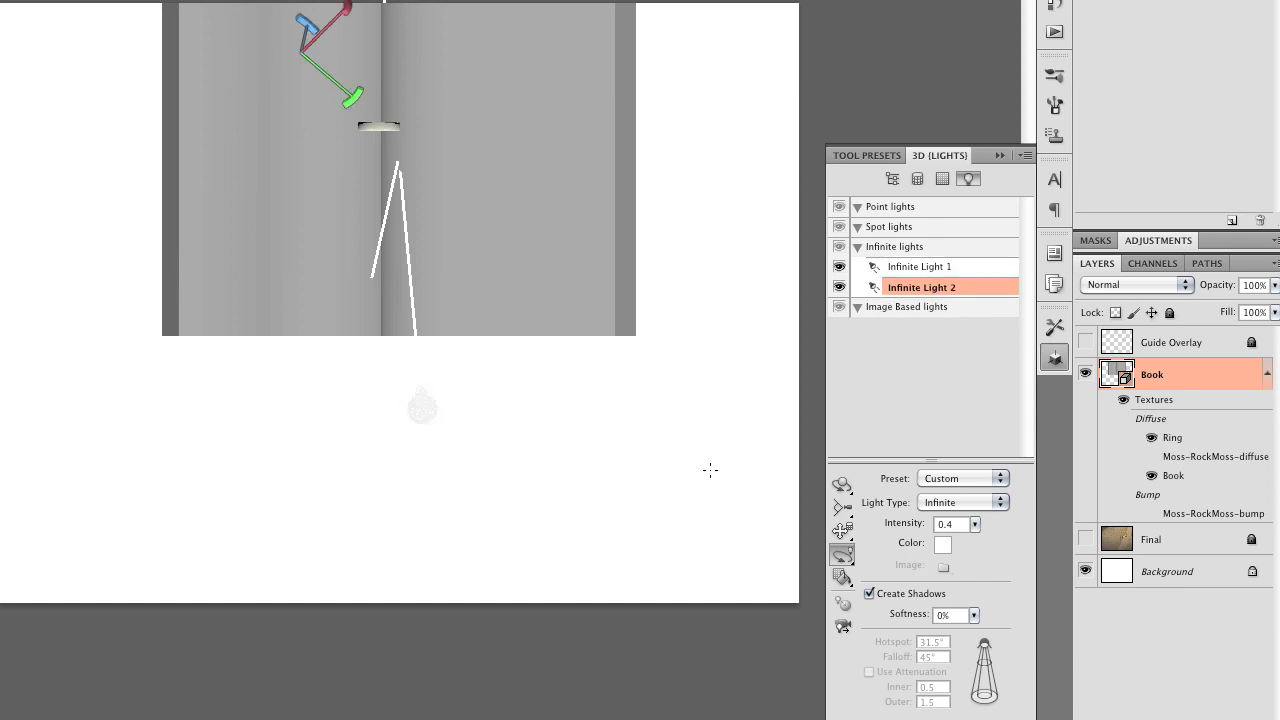
mouse_move(710, 470)
left_mouse_down()
mouse_move(711, 403)
mouse_move(709, 569)
left_mouse_up()
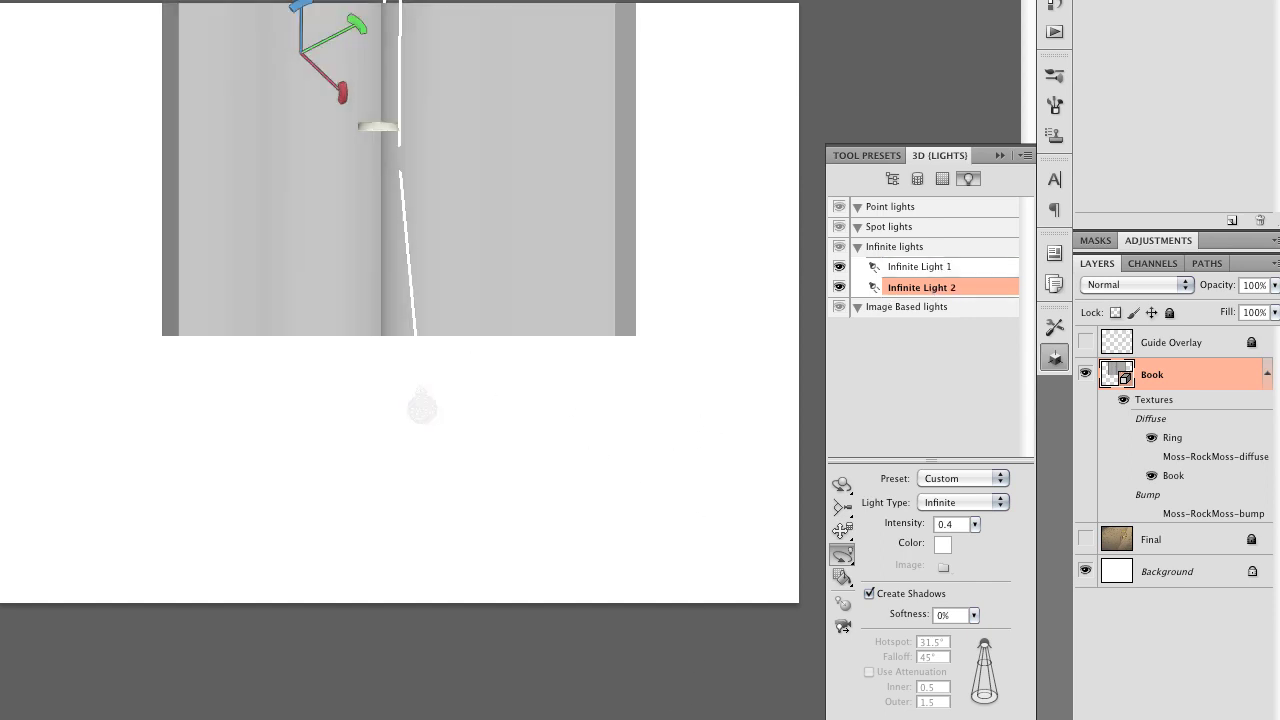
left_click_drag(708, 294, 686, 411)
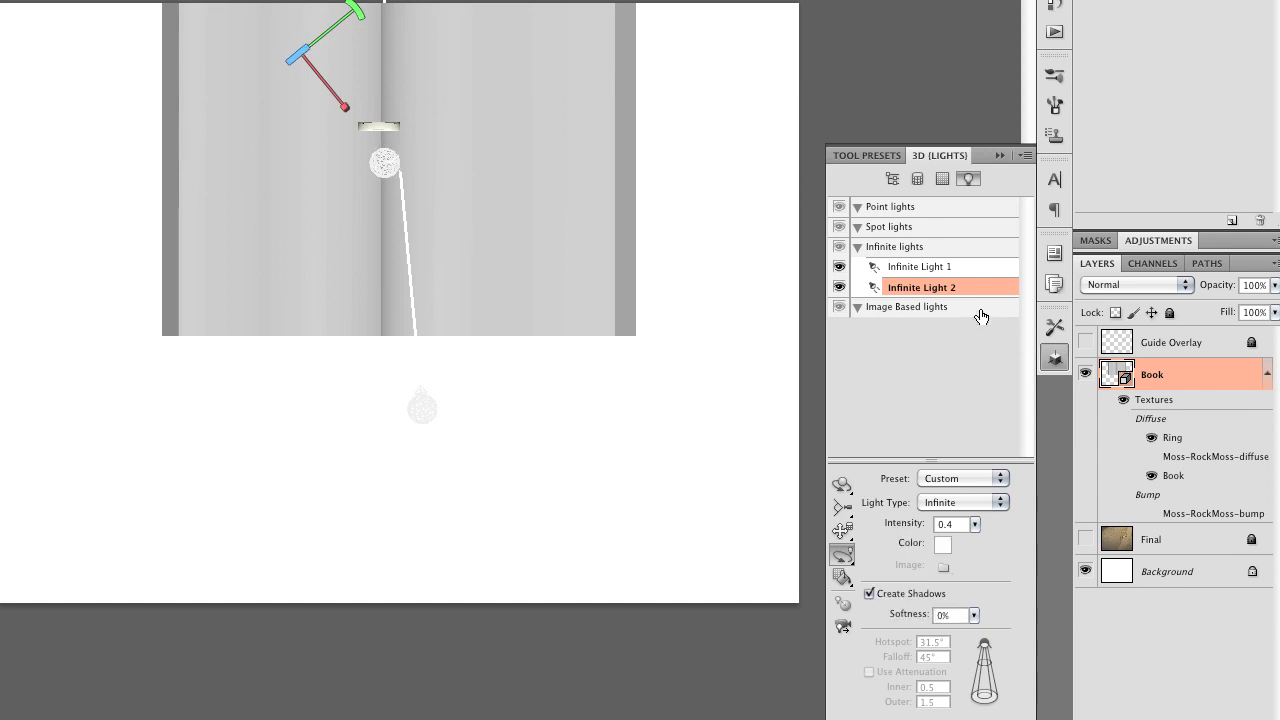
left_click(966, 268)
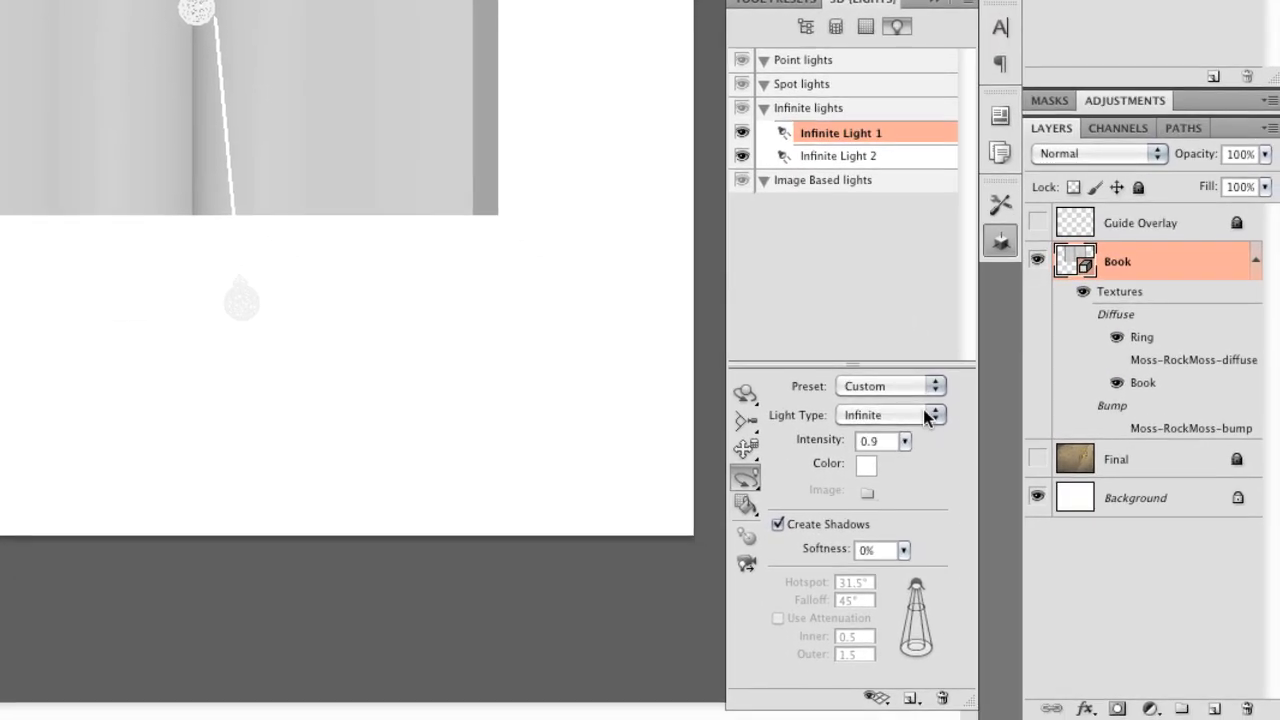
Change Infinite Light 1's type to Spot and rename it Spot
left_click(923, 411)
left_click(931, 428)
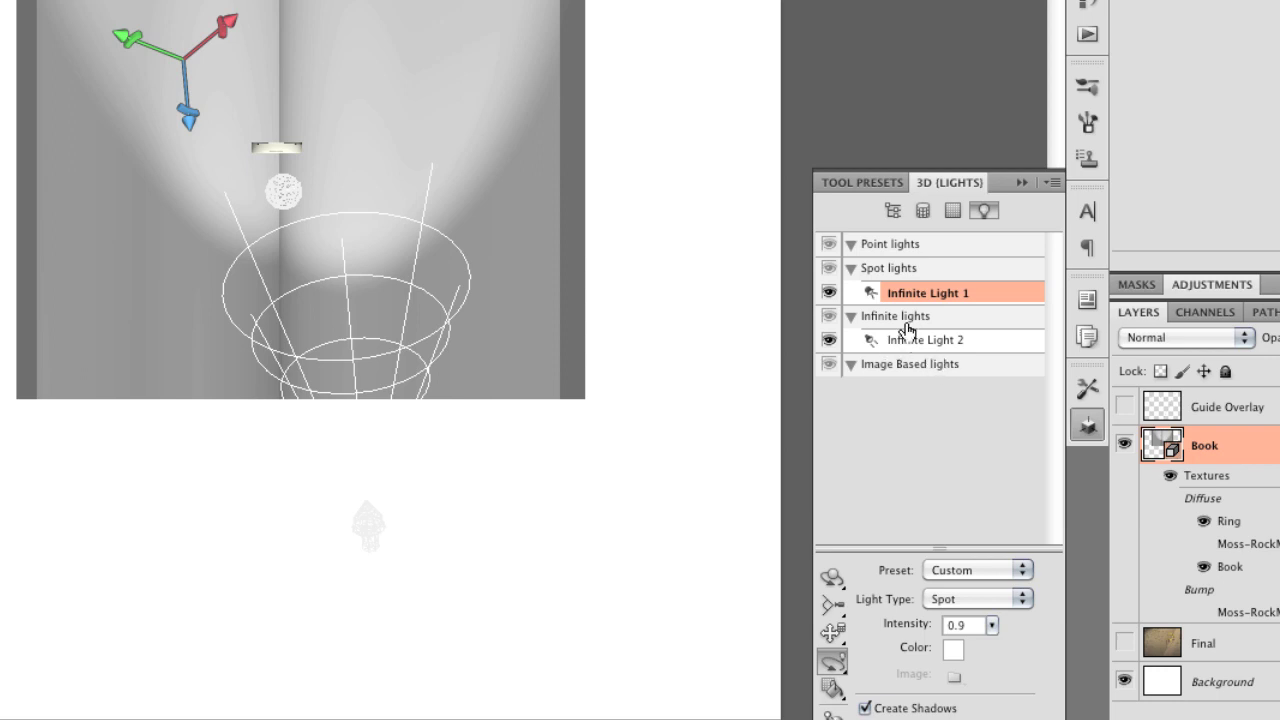
double_click(957, 302)
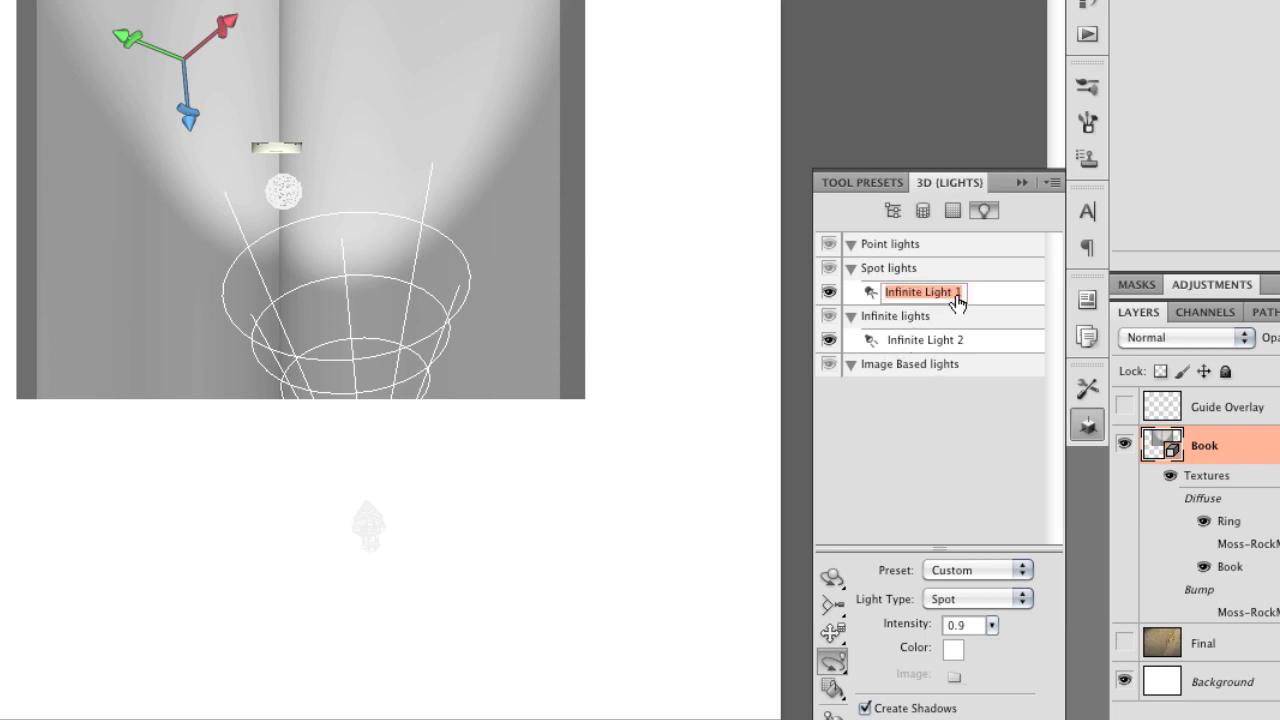
type("Spot")
key("Return")
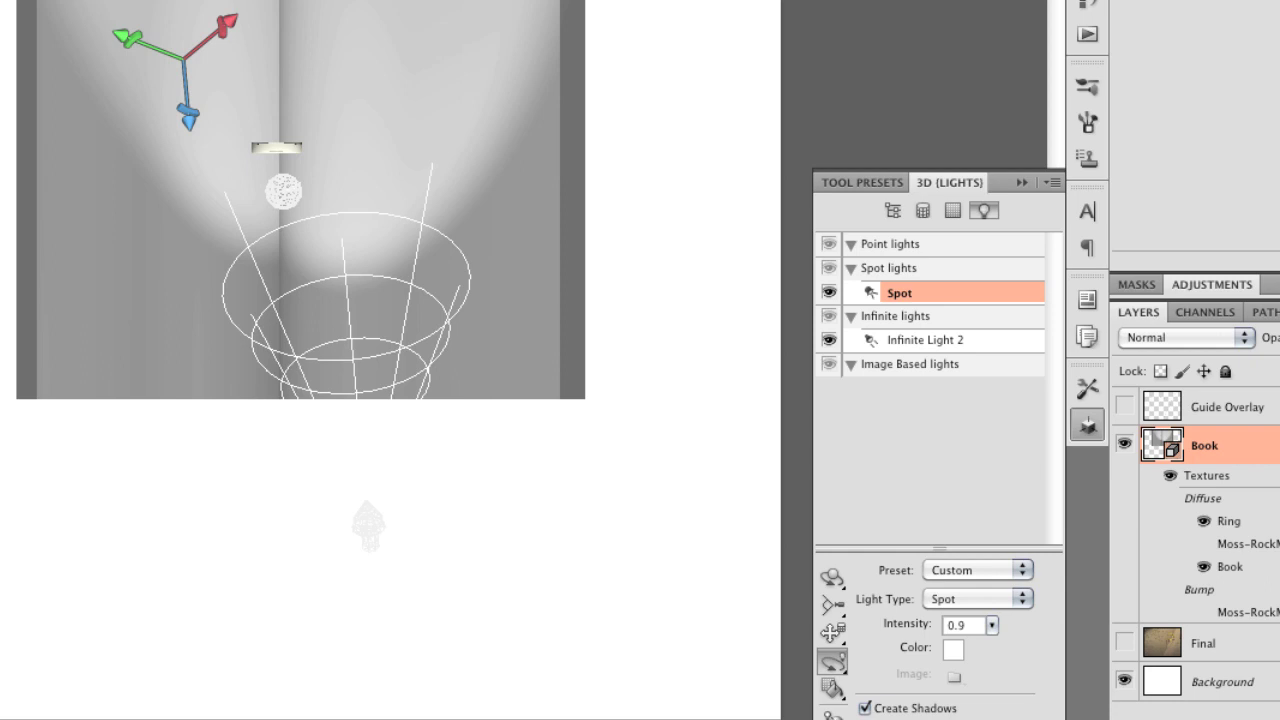
Start a Ray Traced render of the scene, then stop it
left_click(893, 210)
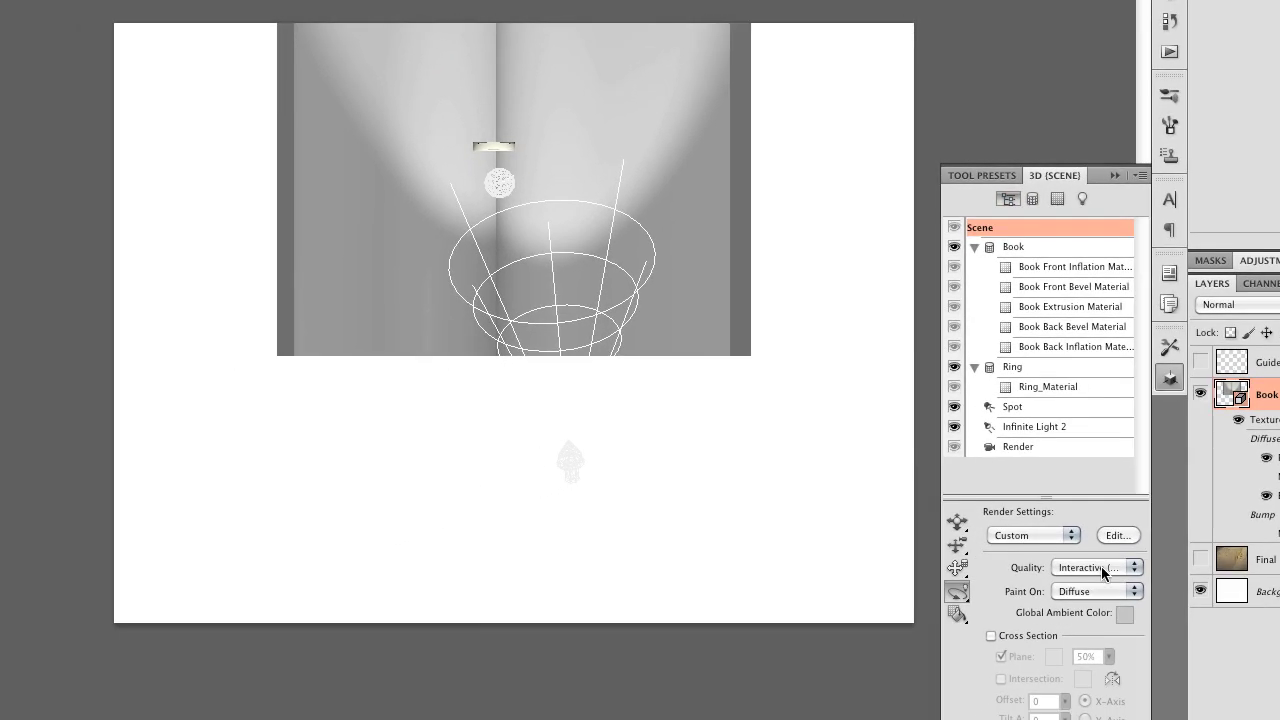
left_click(1103, 567)
left_click(1095, 585)
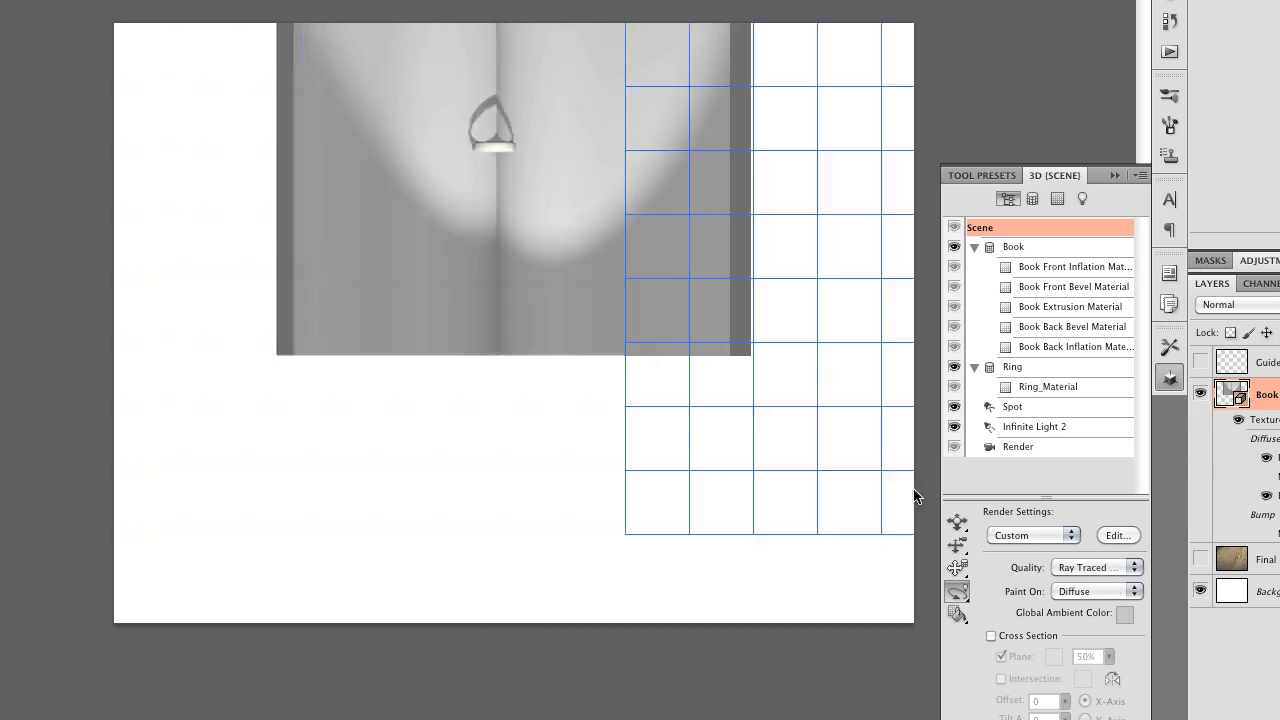
left_click(957, 545)
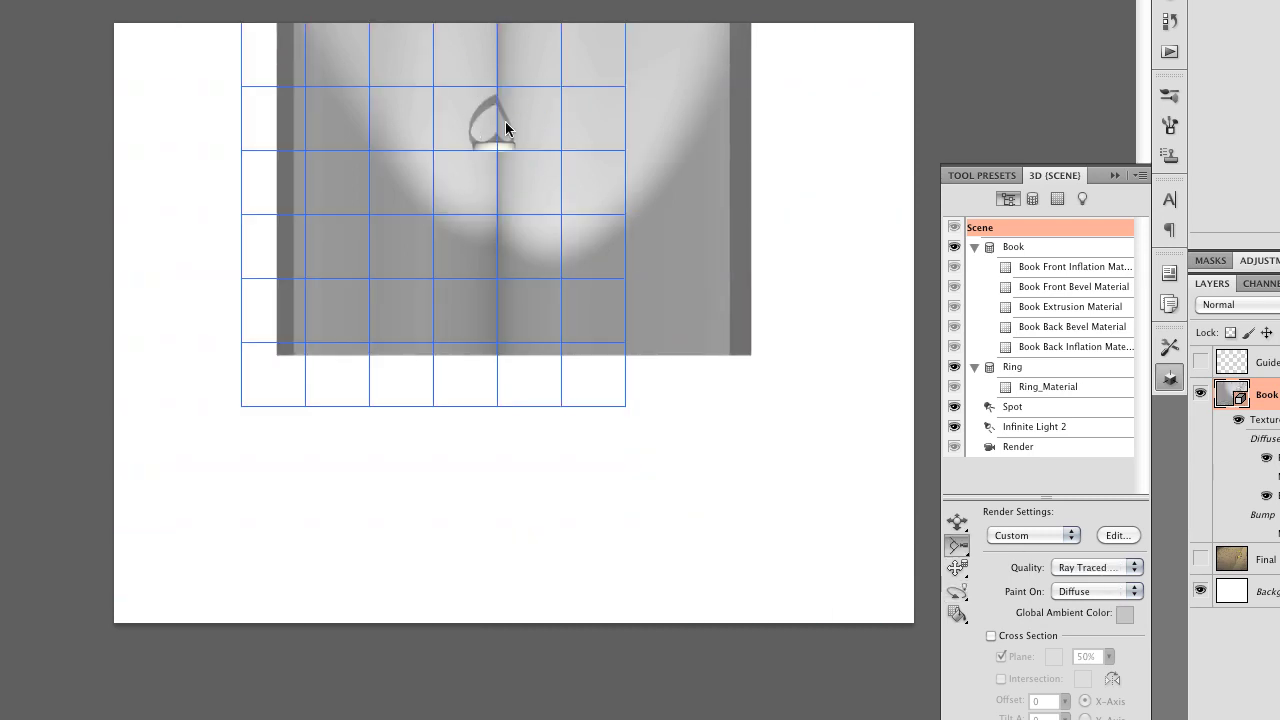
left_click(505, 121)
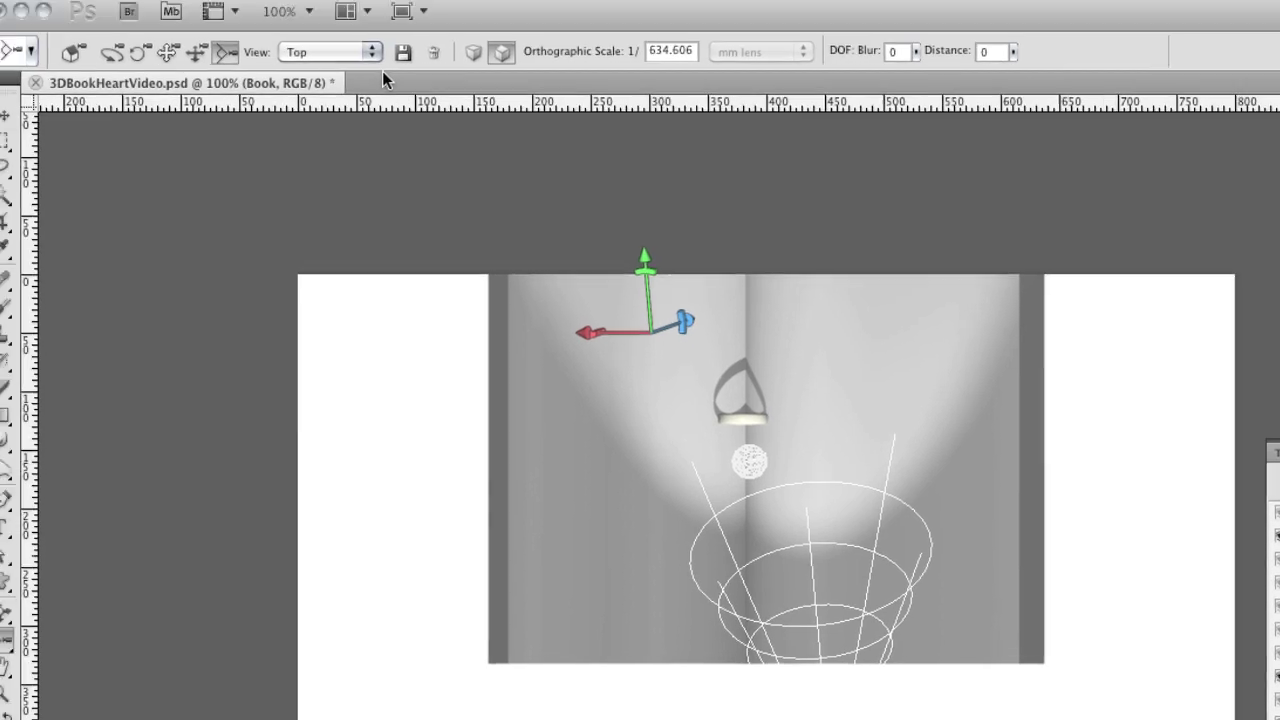
Switch to the saved Render view and set render quality back to Interactive
left_click(399, 87)
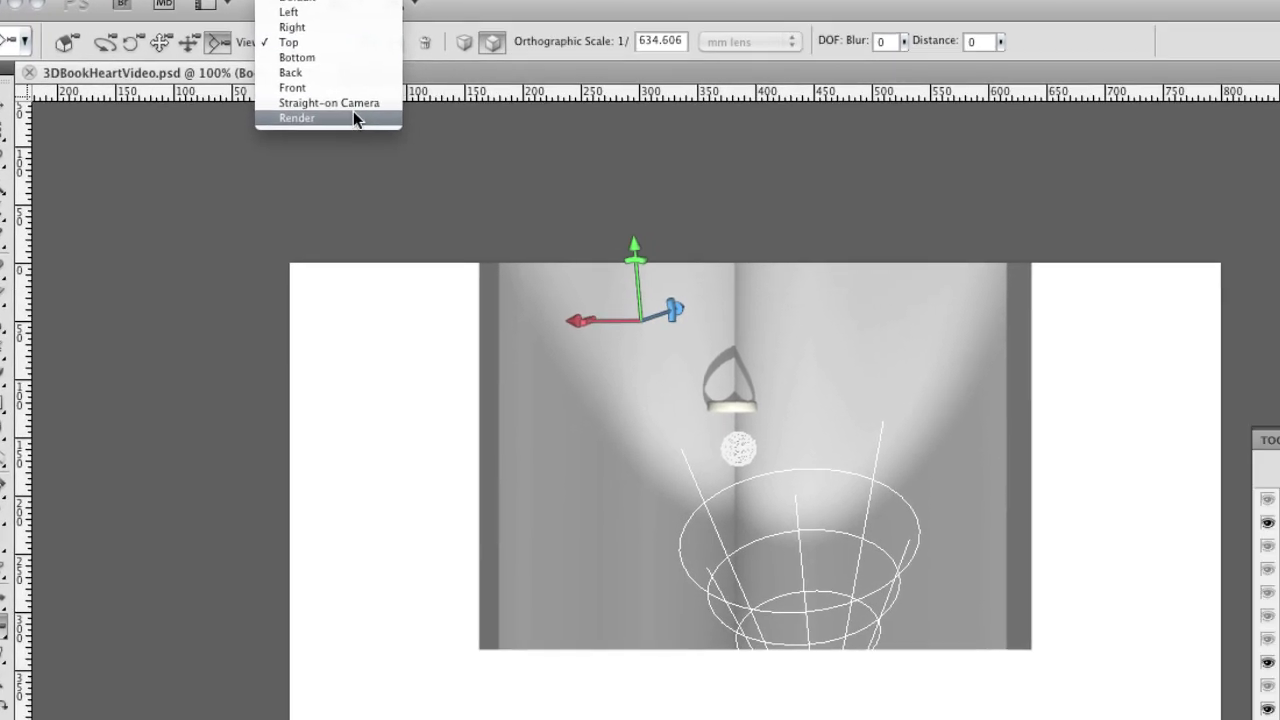
left_click(396, 166)
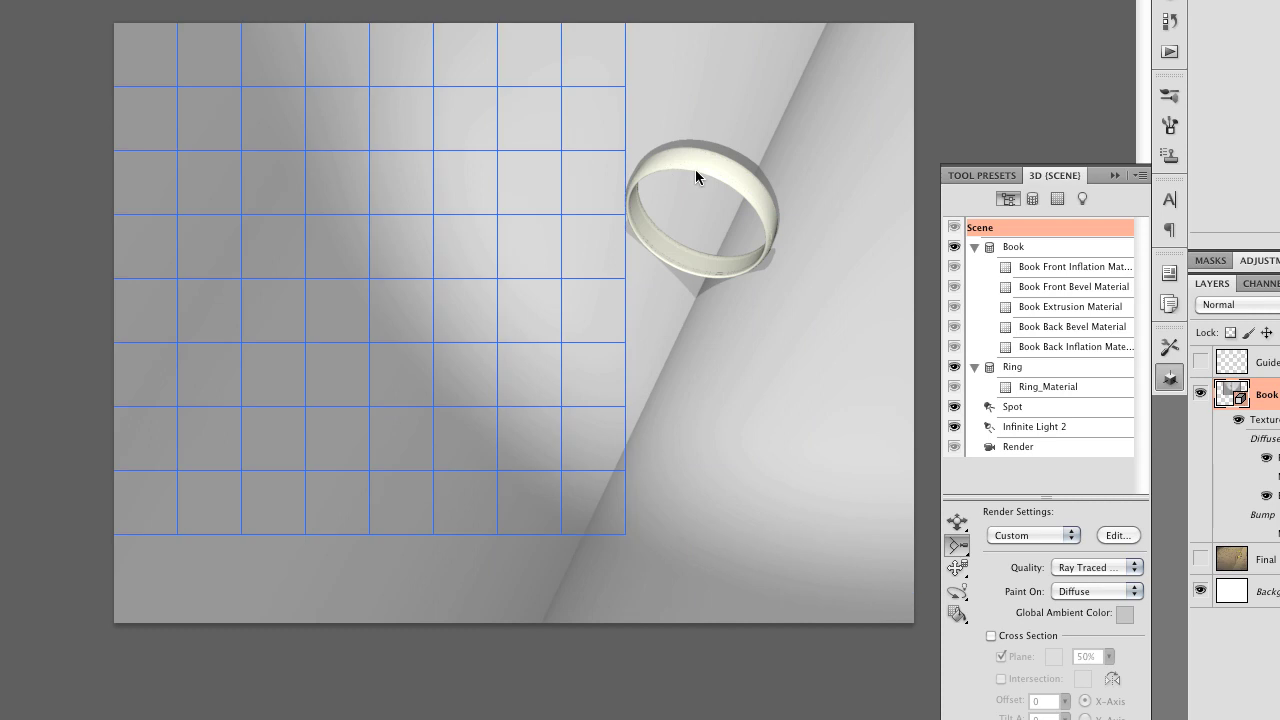
left_click(1108, 568)
left_click(1108, 556)
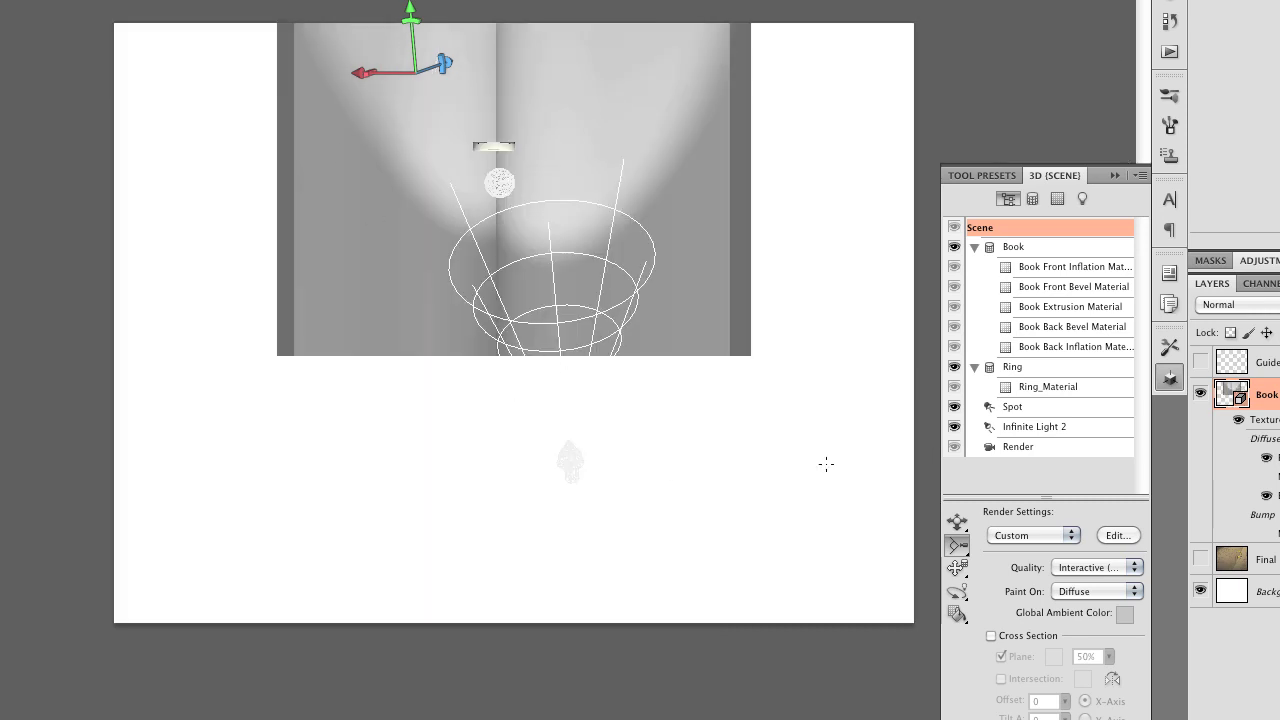
Pan the spot light up across the book and turn off Infinite Light 2
left_click_drag(957, 591, 1037, 617)
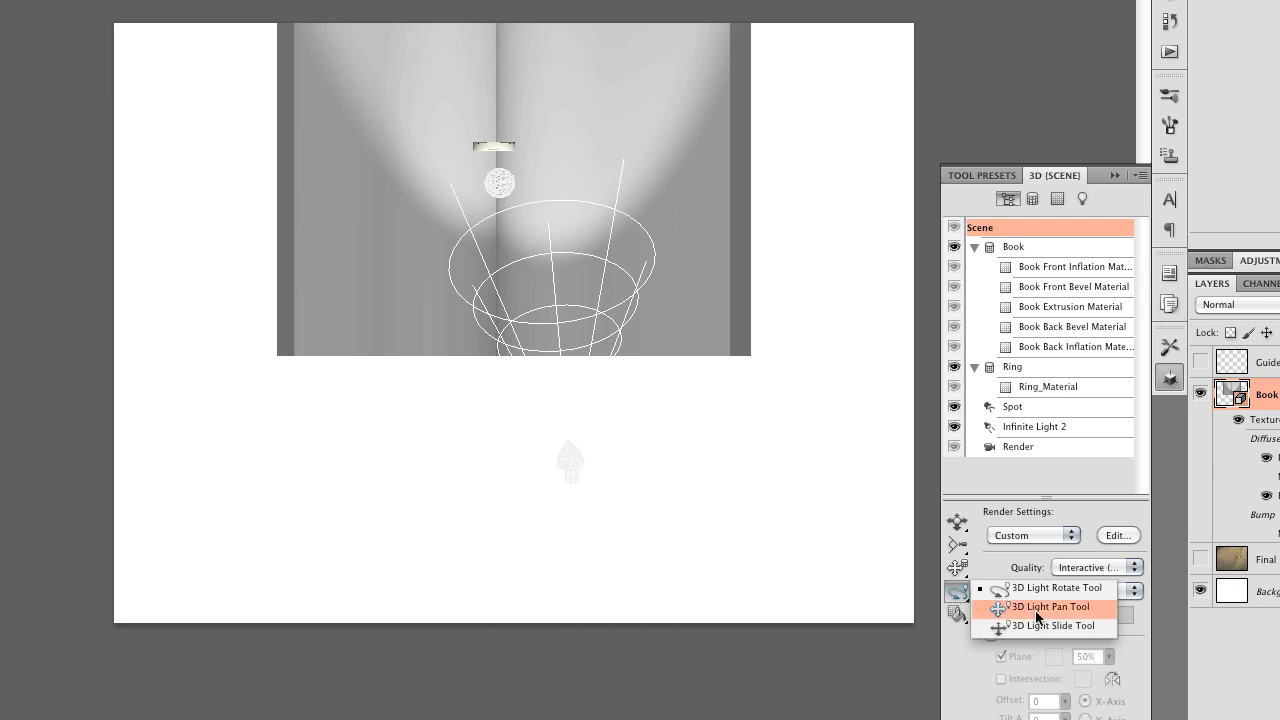
left_click(1039, 614)
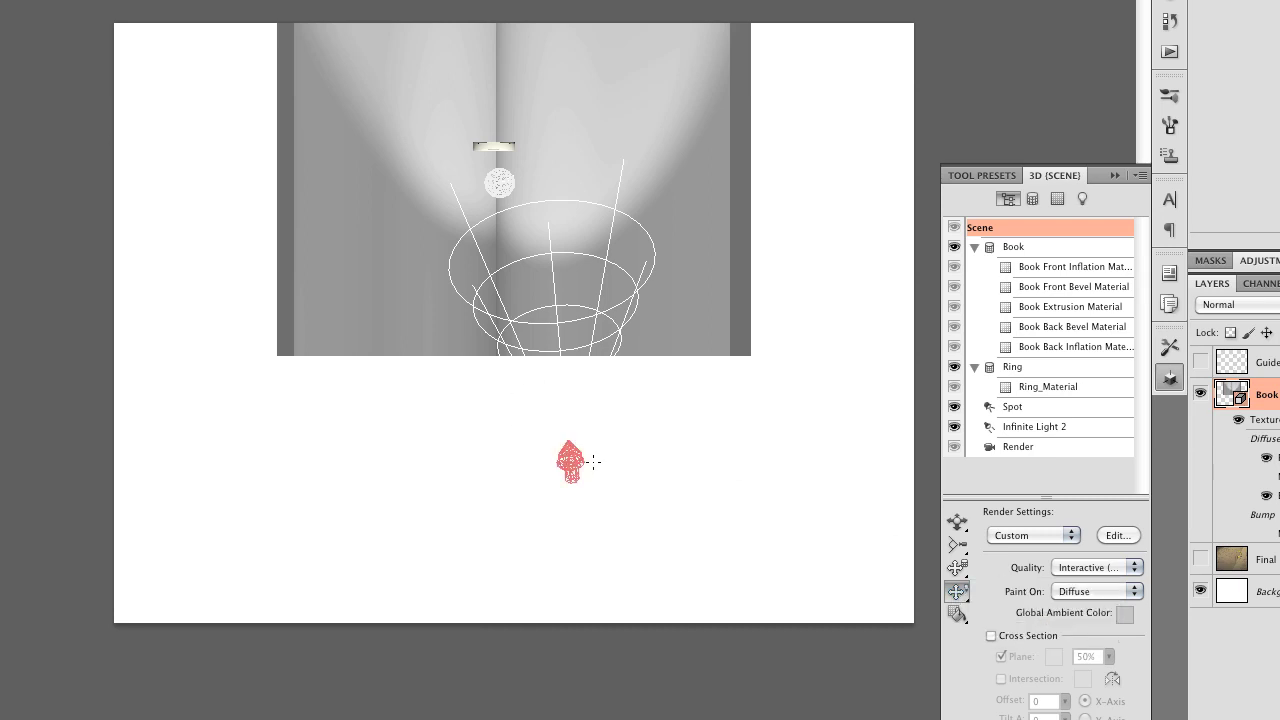
left_click_drag(576, 460, 580, 16)
left_click(1082, 198)
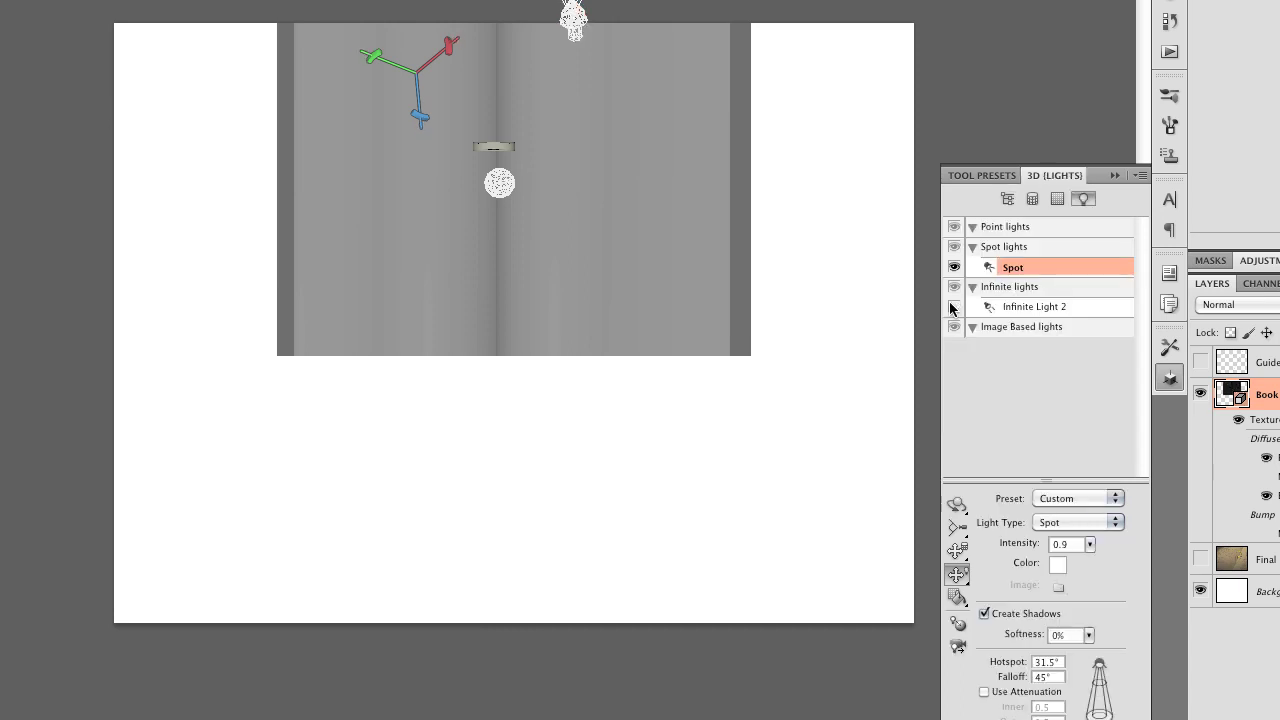
left_click(954, 306)
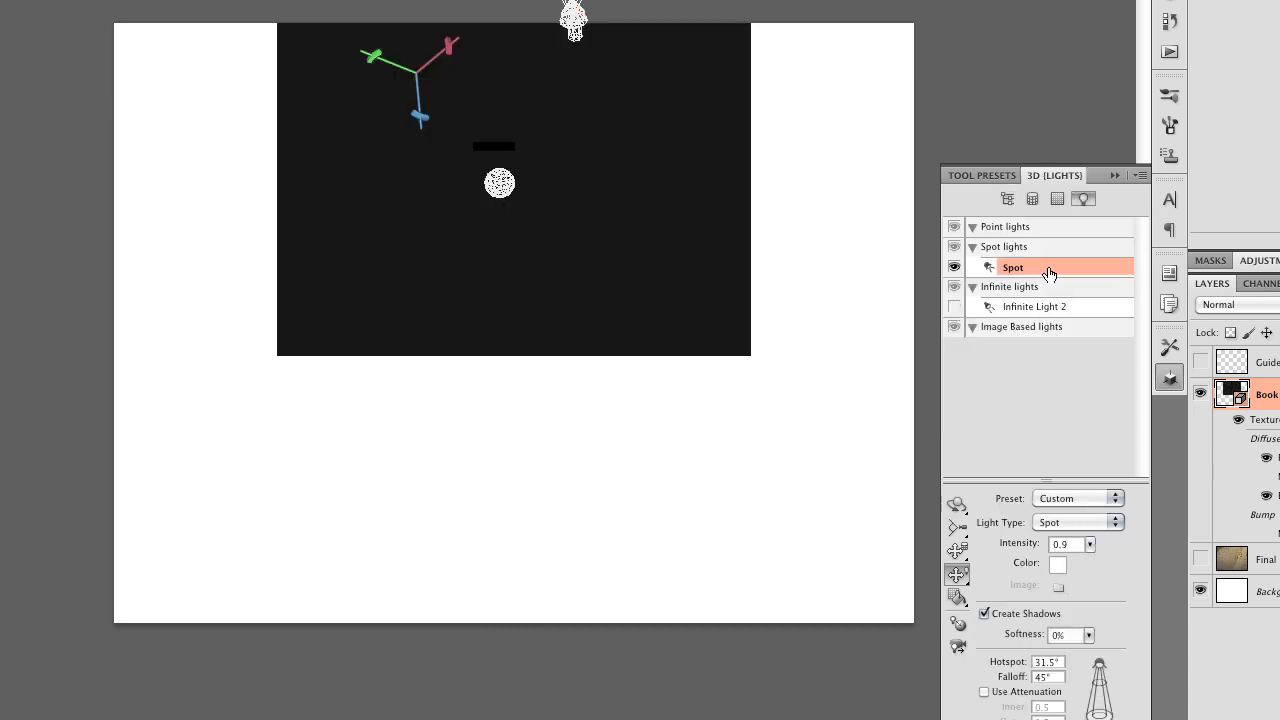
Move the Spot light up-left above the book and point it straight down the gutter
left_click(502, 148)
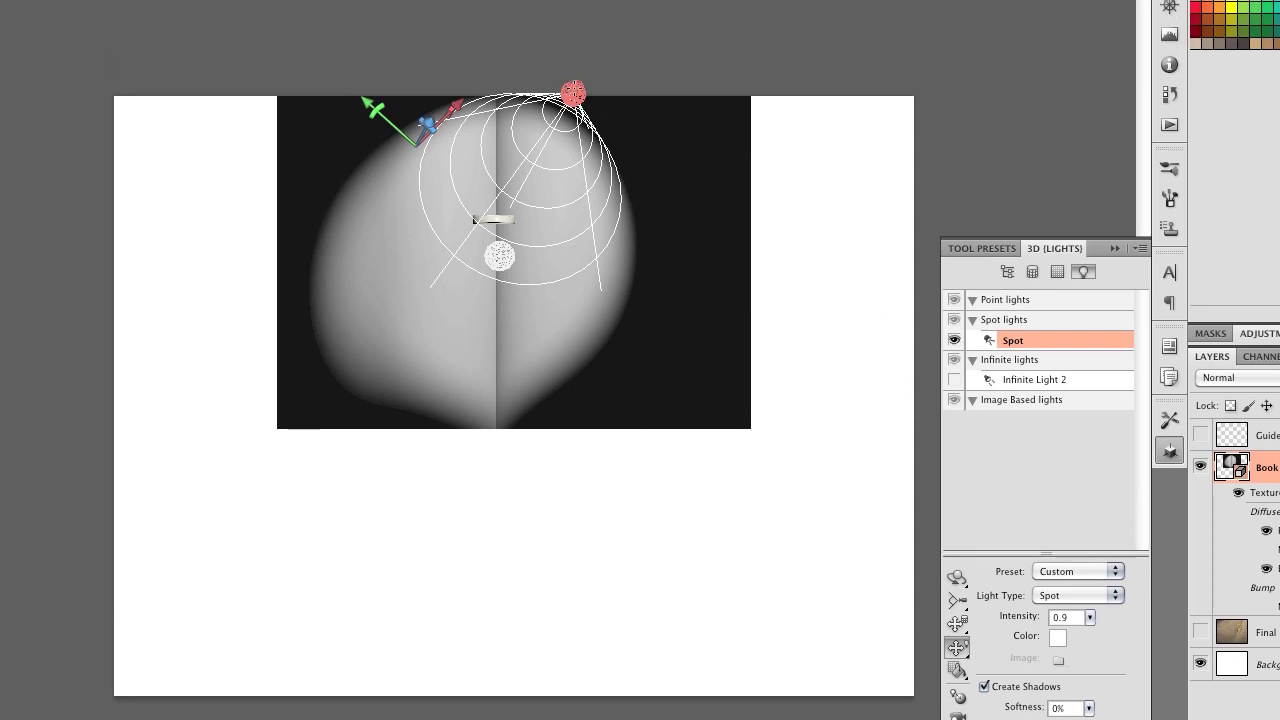
left_click_drag(573, 93, 521, 170)
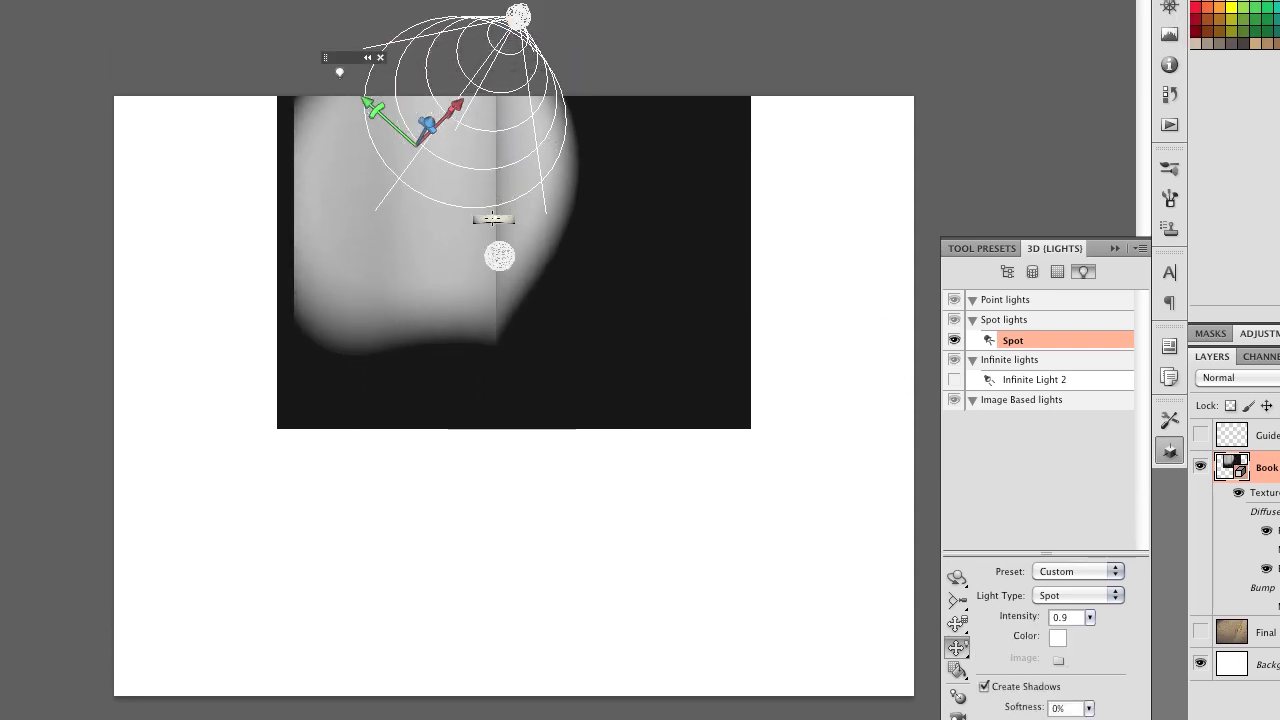
left_click(493, 219)
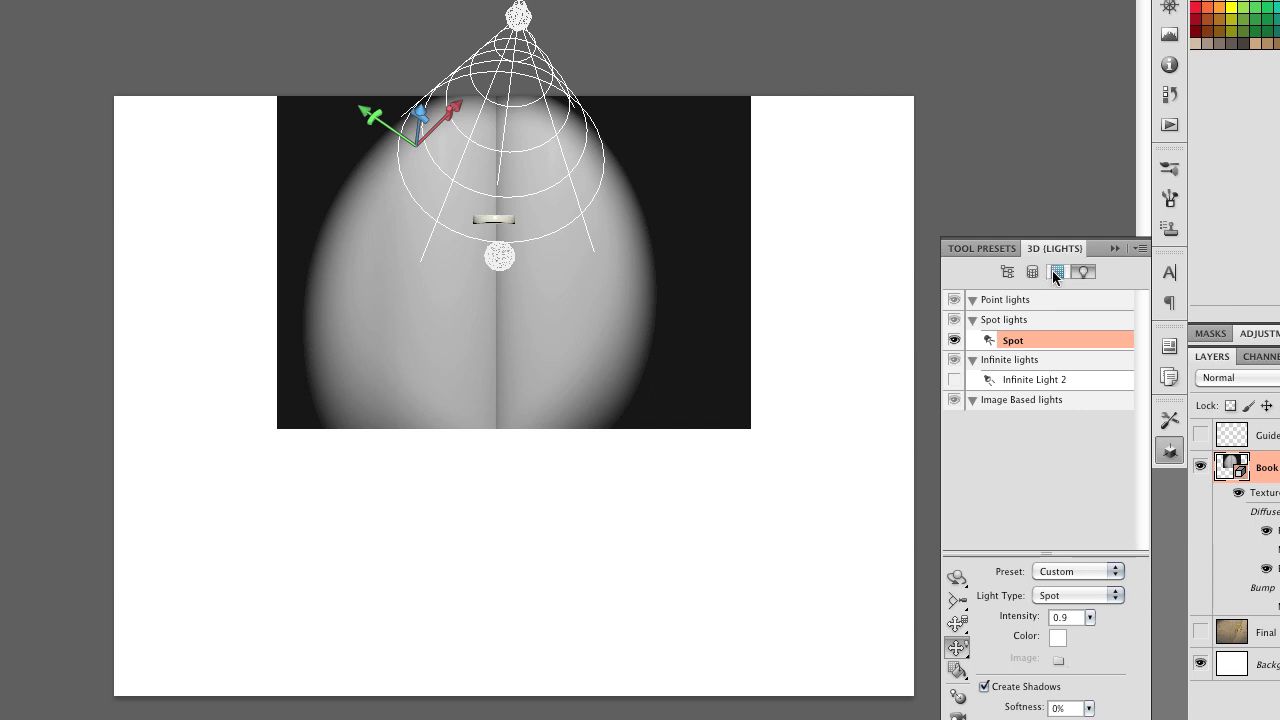
left_click(1007, 271)
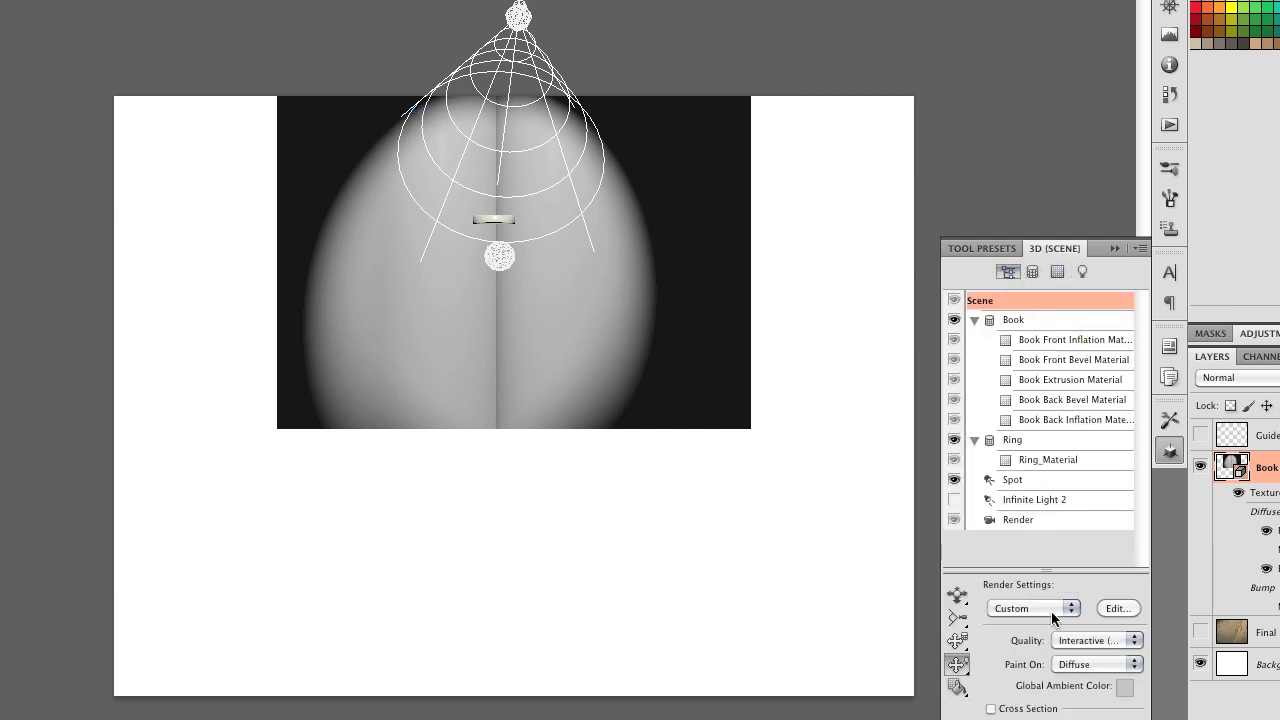
Render in Ray Traced Draft and rotate the Spot light into a long pool with heart-shaped shadow
left_click(1094, 645)
left_click(1100, 650)
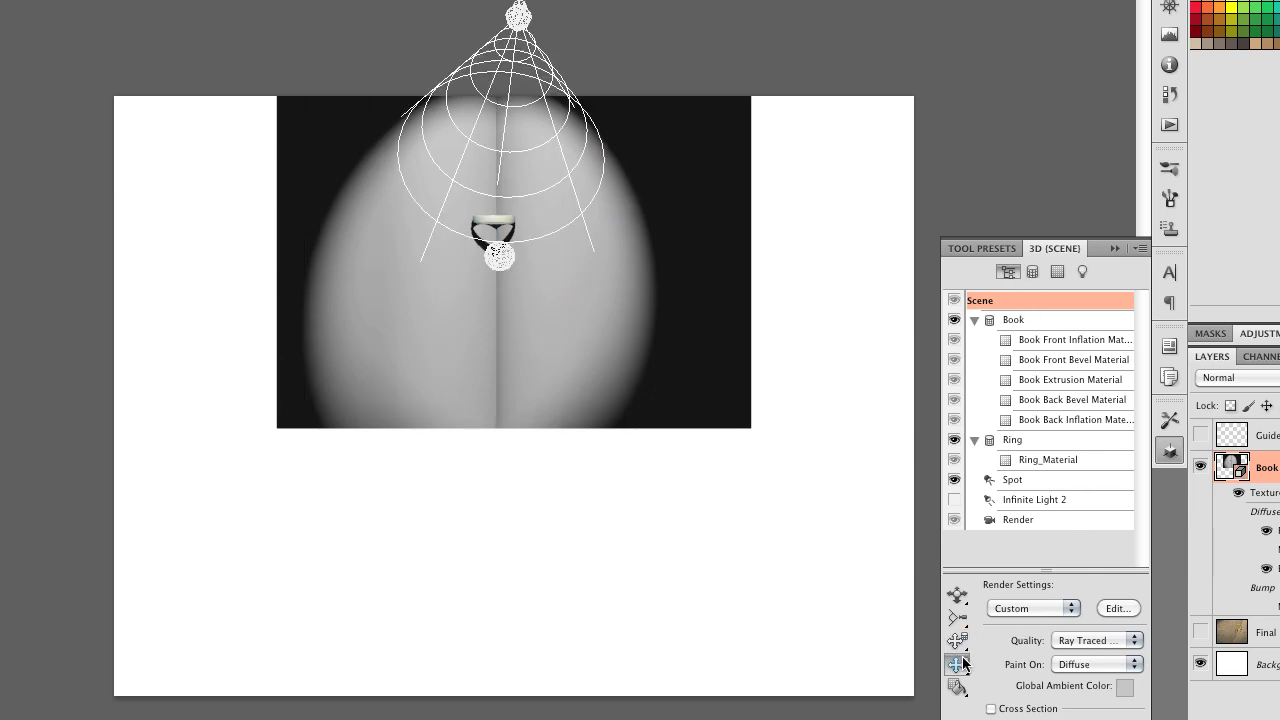
left_click_drag(963, 664, 1012, 694)
left_click(1082, 270)
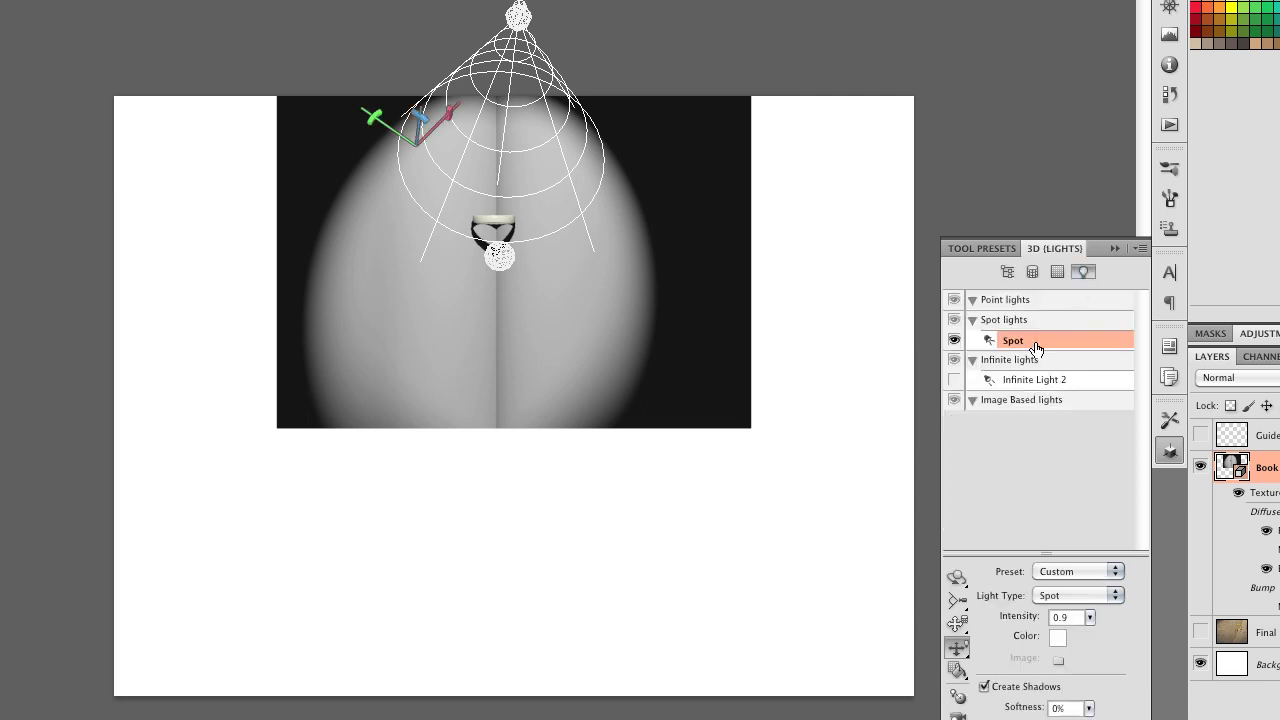
left_click_drag(532, 6, 506, 15)
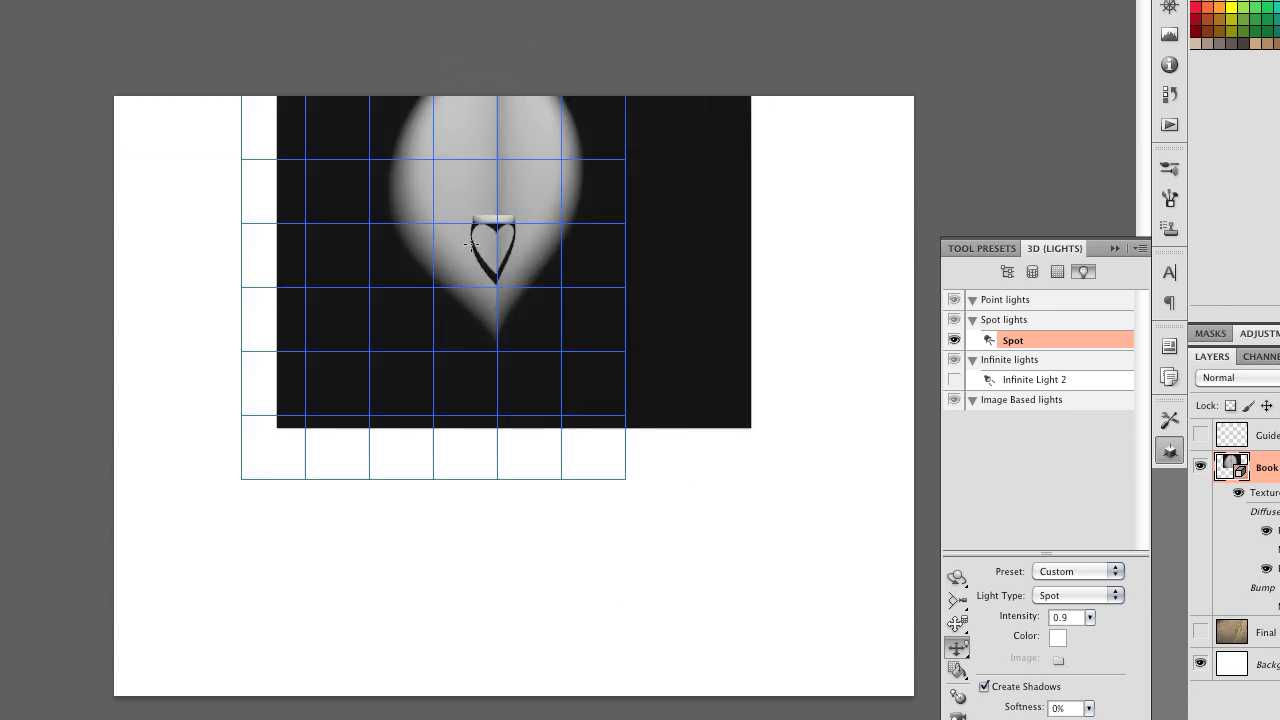
left_click_drag(492, 217, 494, 217)
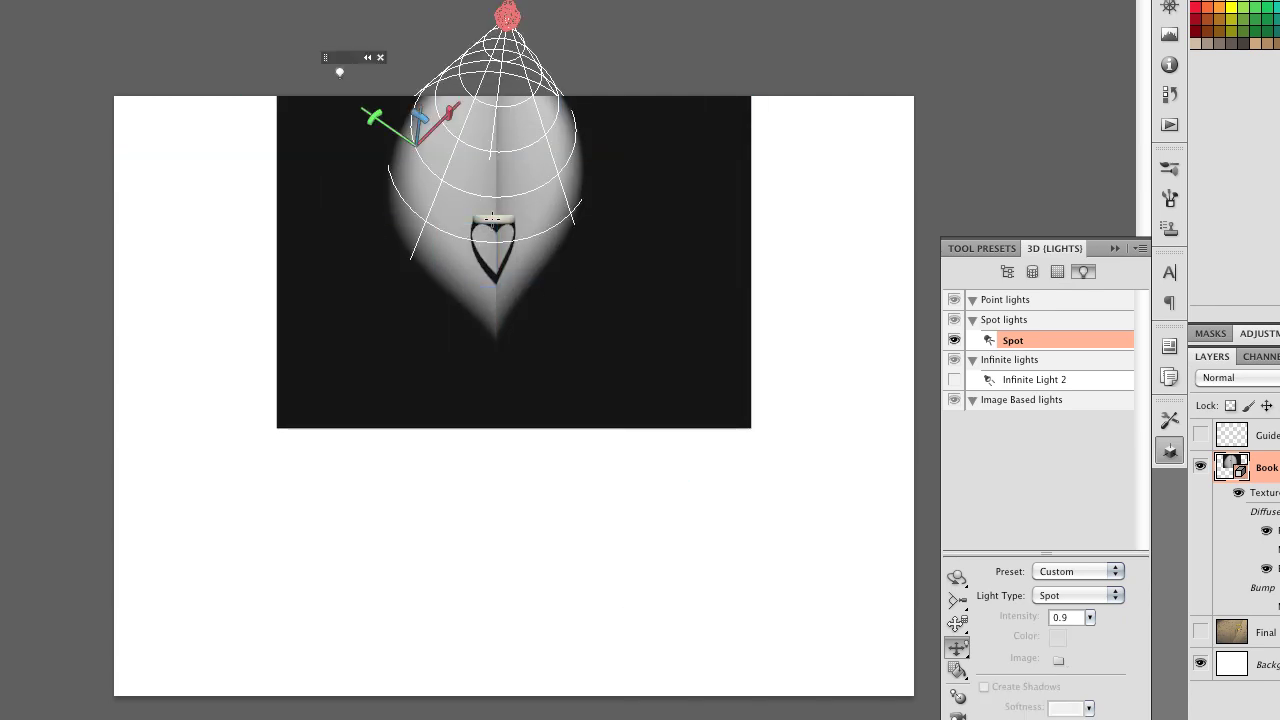
Return quality to Interactive and turn Infinite Light 2 back on with 20% softness
left_click(1007, 271)
left_click(1090, 640)
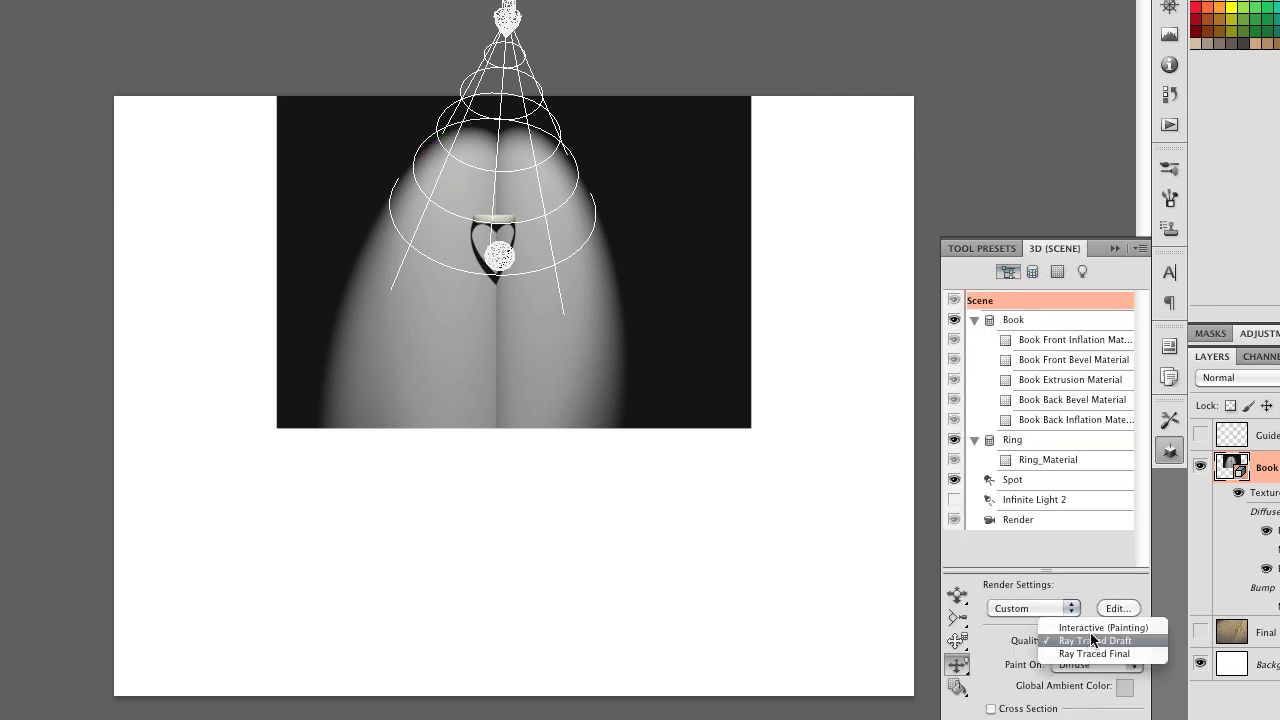
left_click(1100, 627)
left_click(1081, 271)
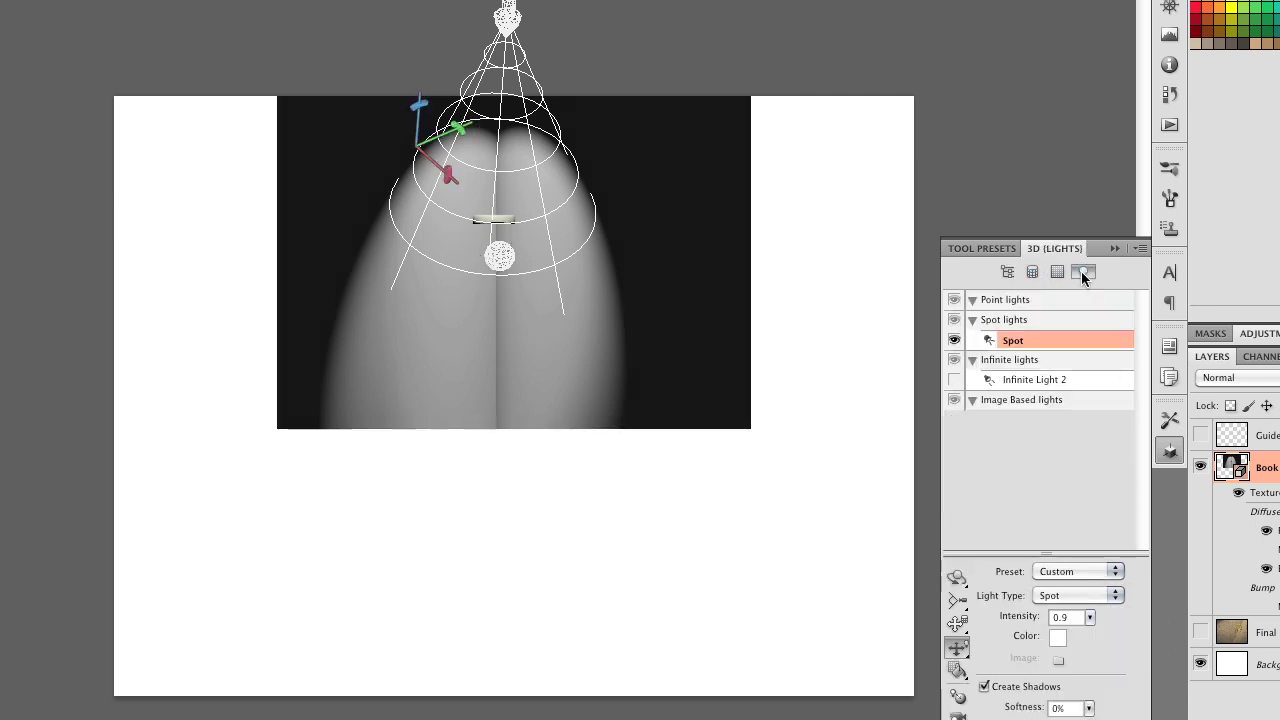
left_click(1044, 384)
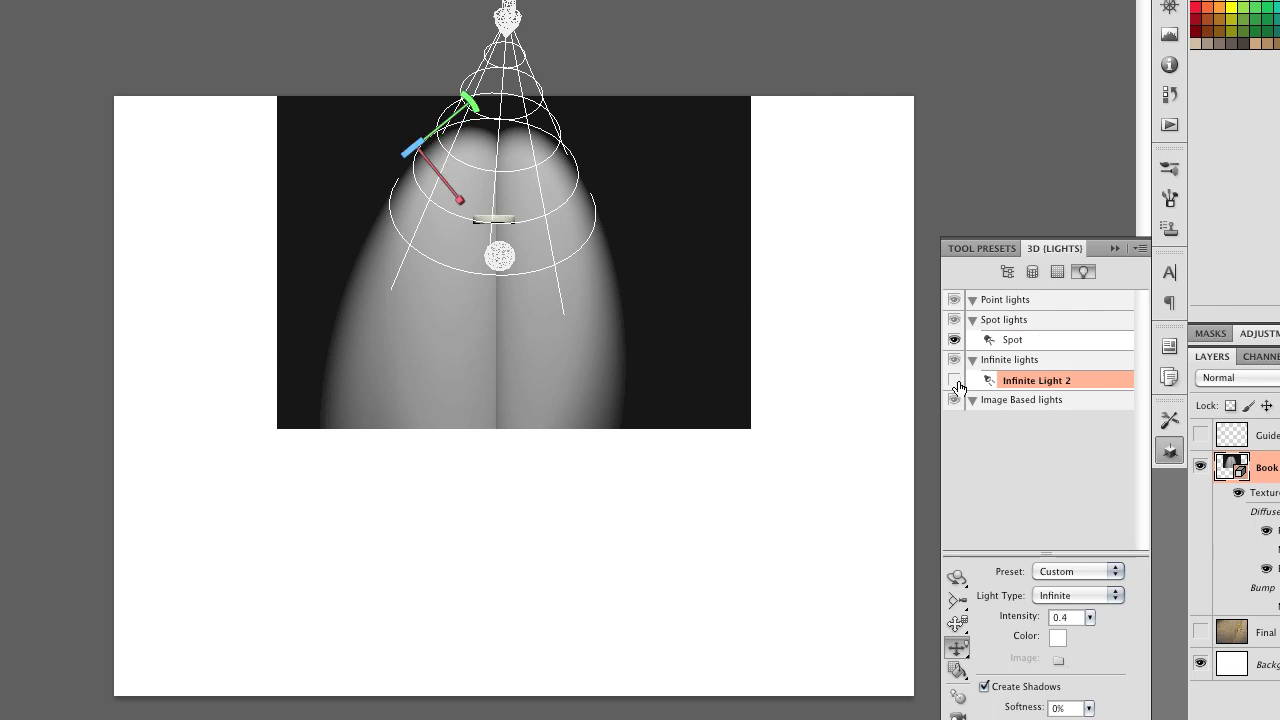
left_click(955, 381)
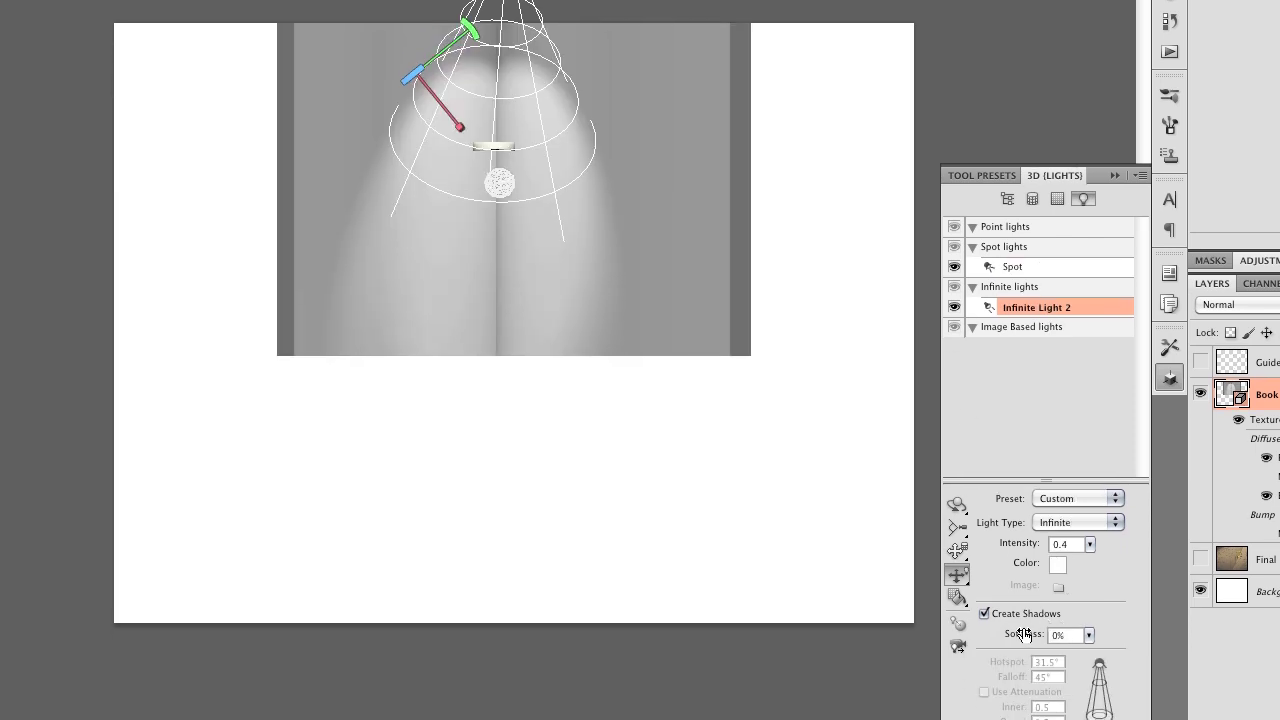
left_click_drag(1020, 636, 1040, 642)
Set Infinite Light 2's colour to pale warm yellow efdb9d
left_click(1058, 566)
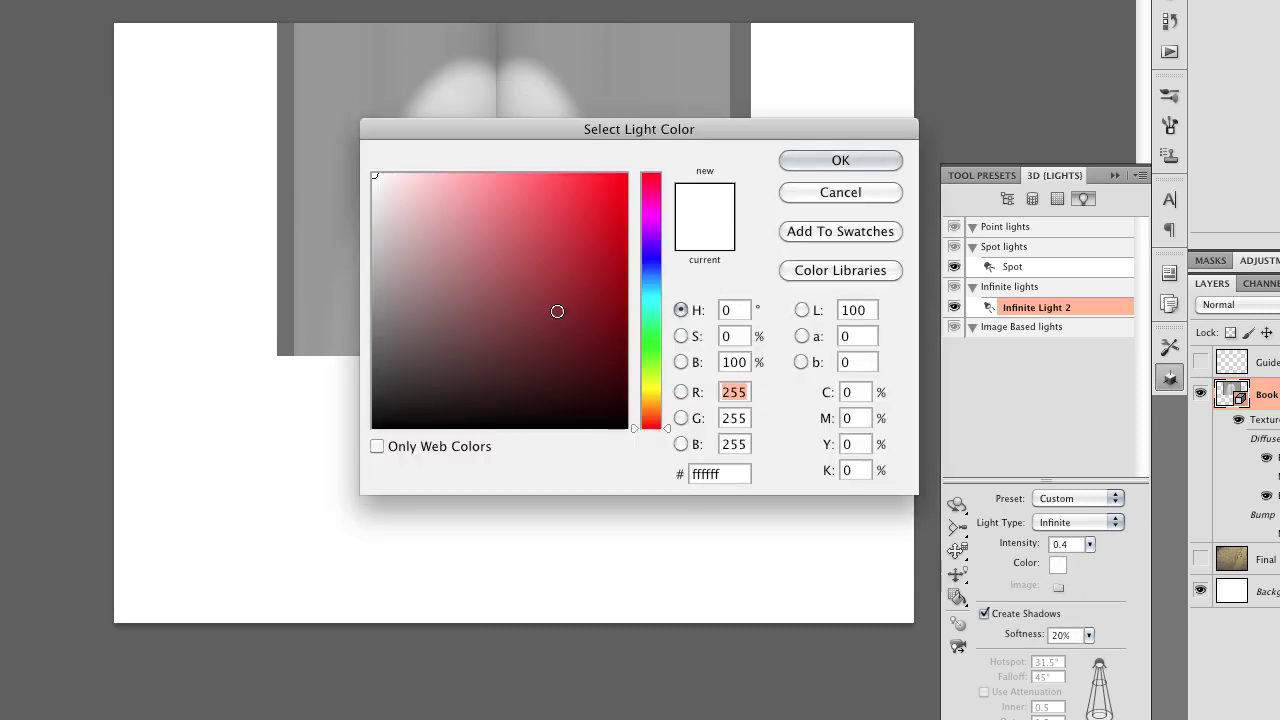
left_click_drag(650, 397, 409, 193)
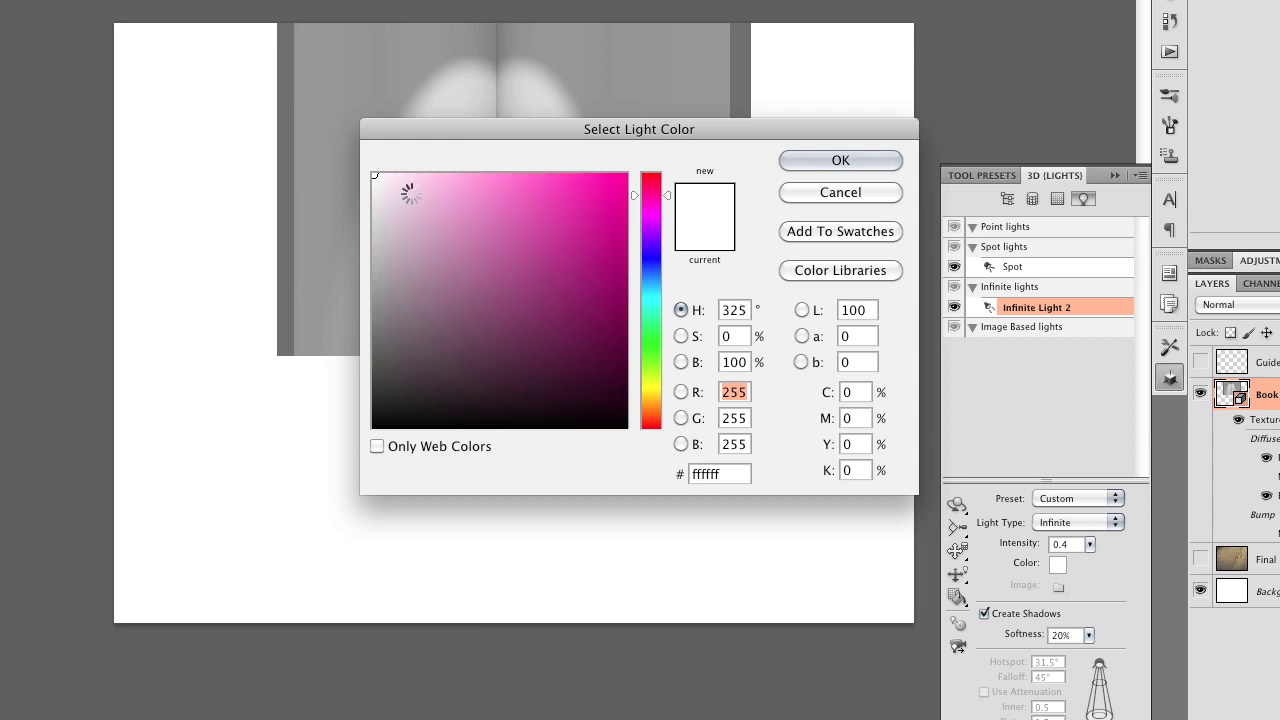
left_click_drag(648, 411, 646, 398)
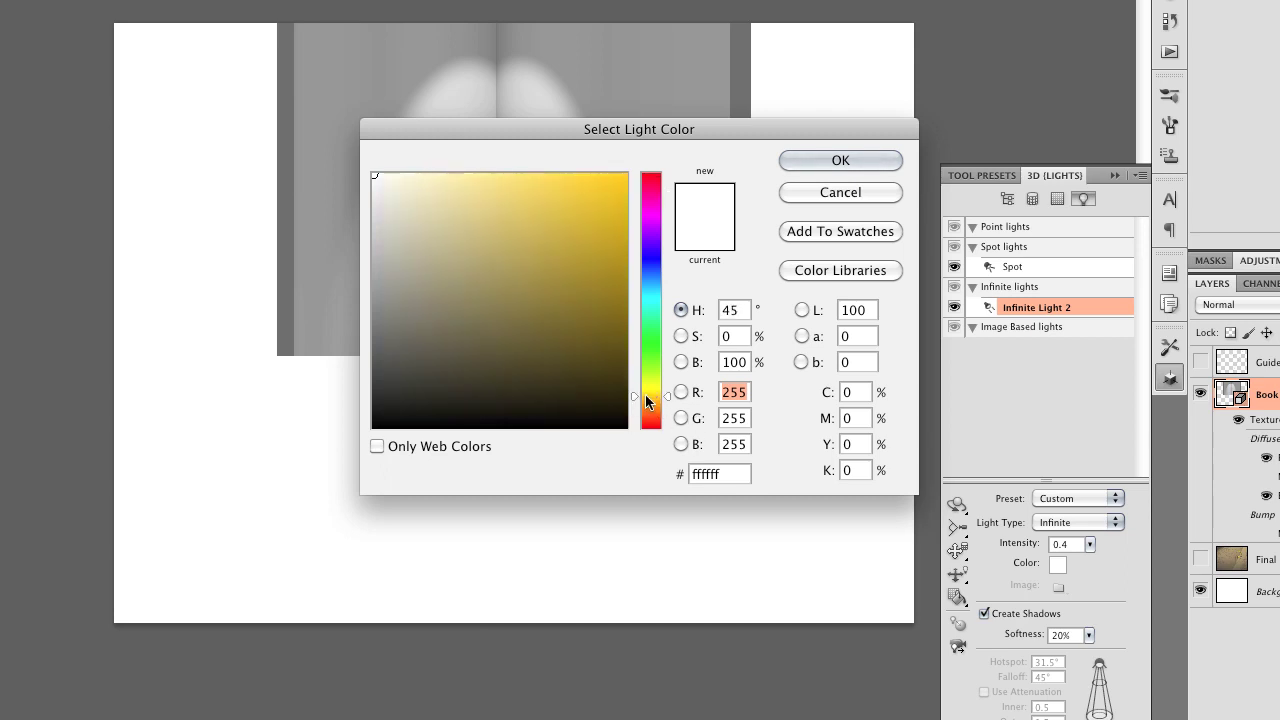
left_click(460, 189)
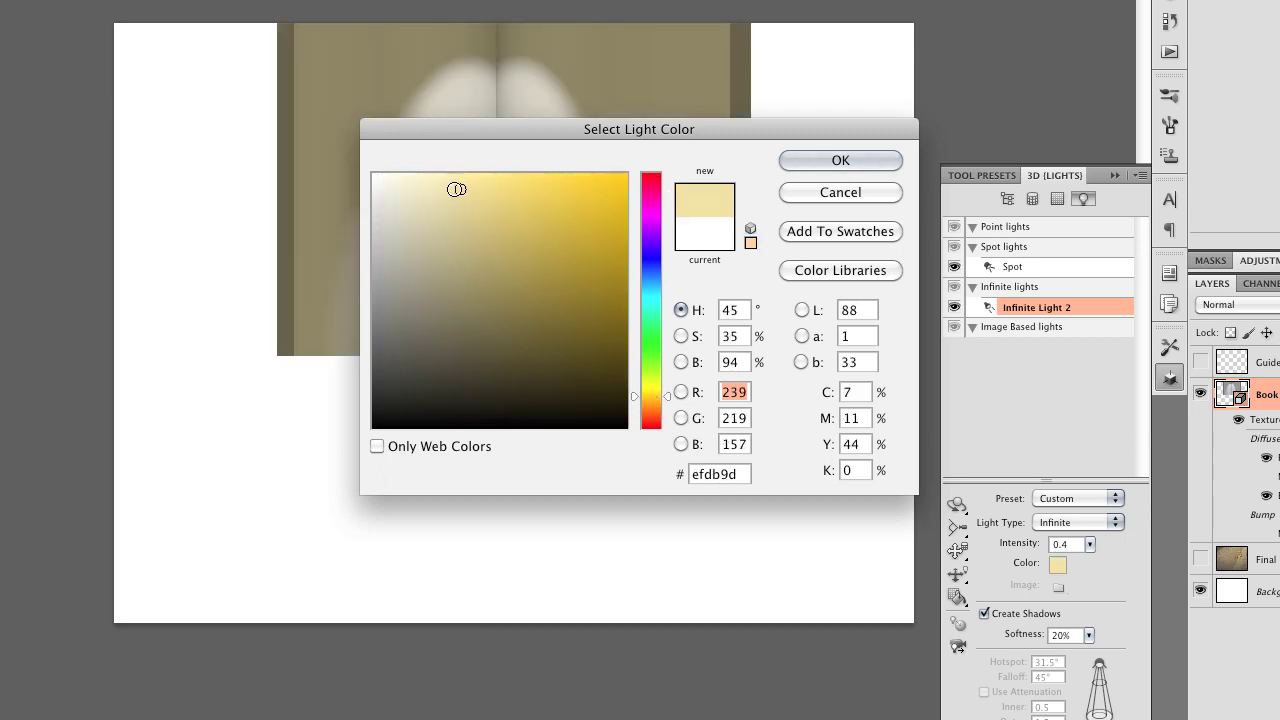
left_click(843, 163)
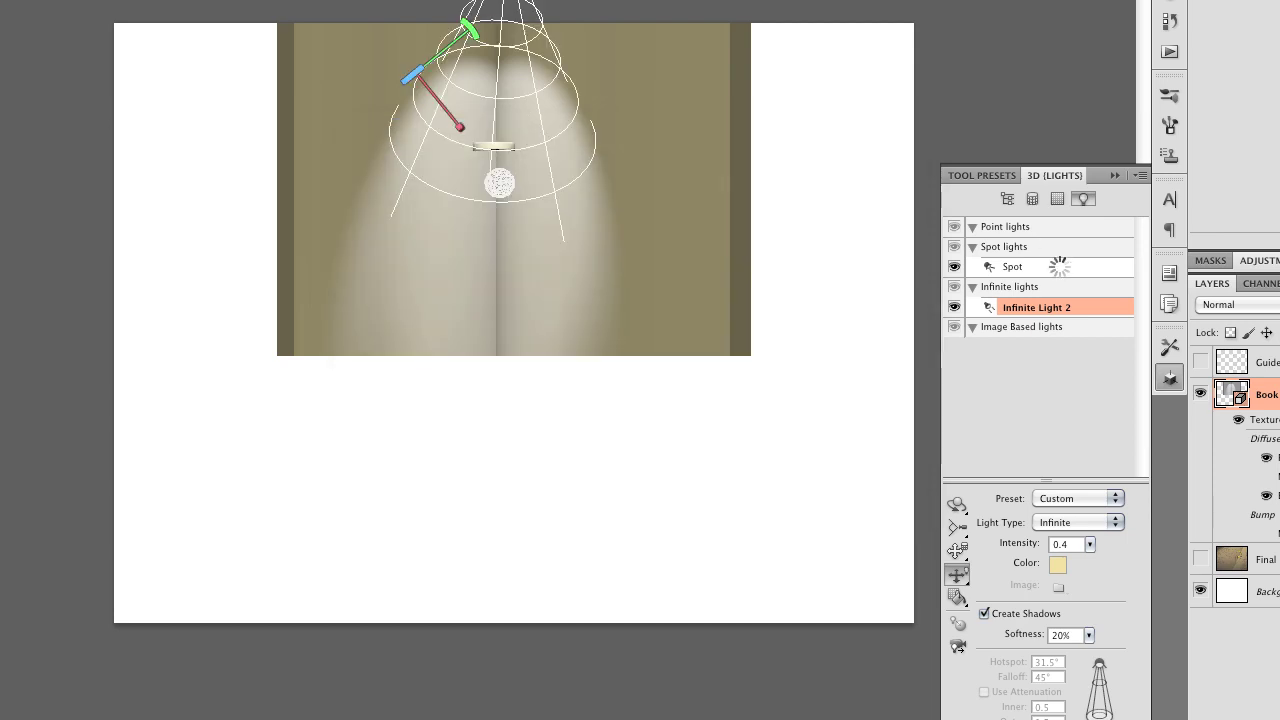
Raise the spot light's intensity to 1.52 and soften its shadows to 34%
left_click(1059, 272)
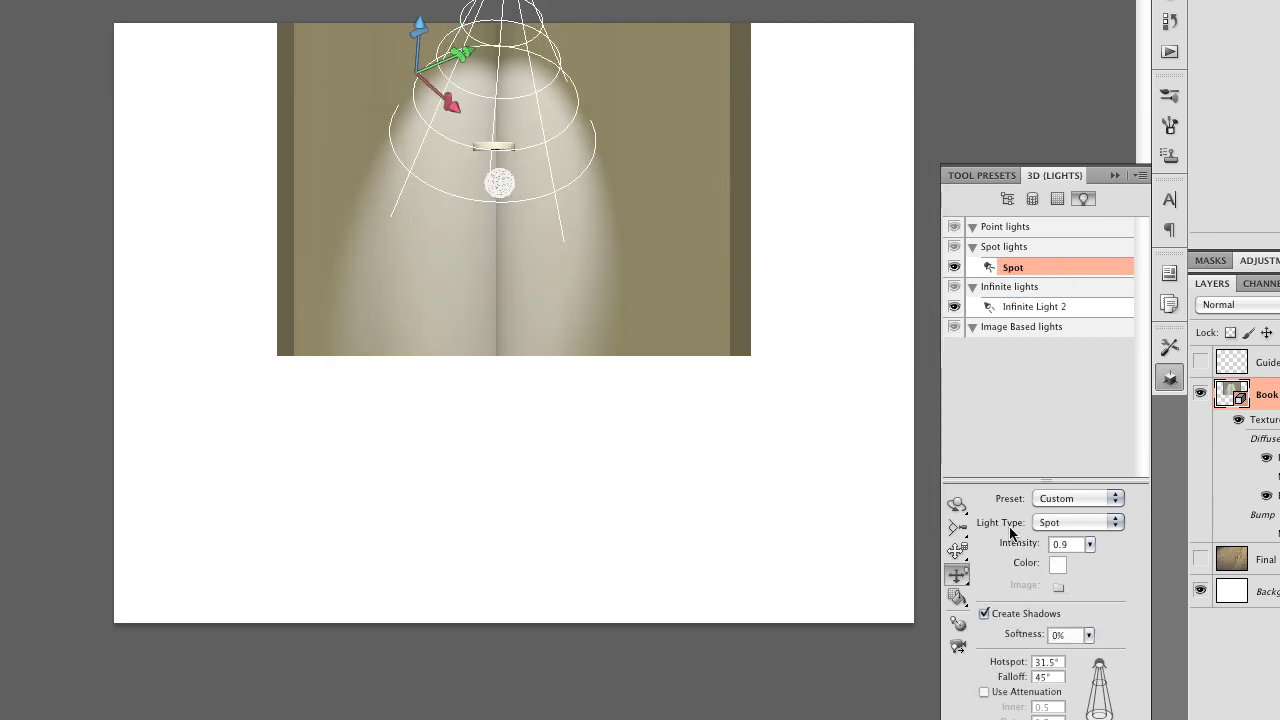
left_click_drag(1006, 545, 1068, 566)
mouse_move(1028, 636)
left_mouse_down()
mouse_move(1074, 651)
mouse_move(1050, 655)
left_mouse_up()
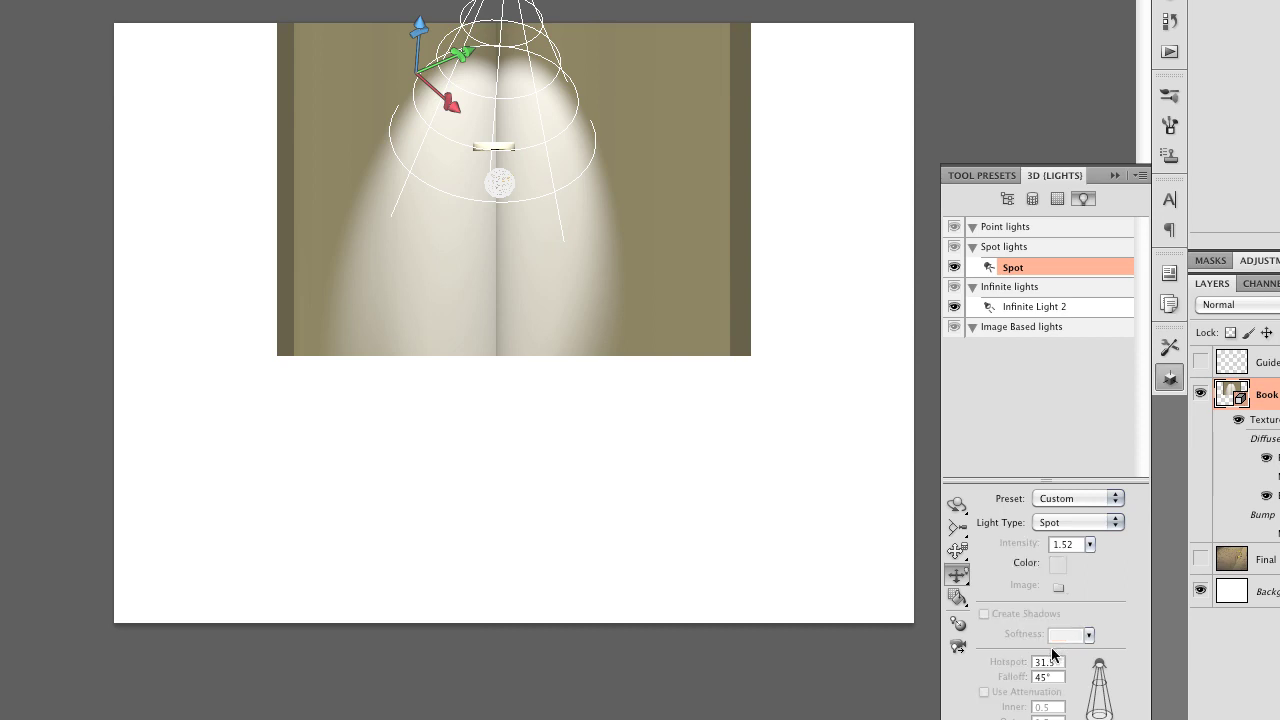
Preview the scene as a Ray Traced Draft, then return render quality to Interactive
left_click(1007, 203)
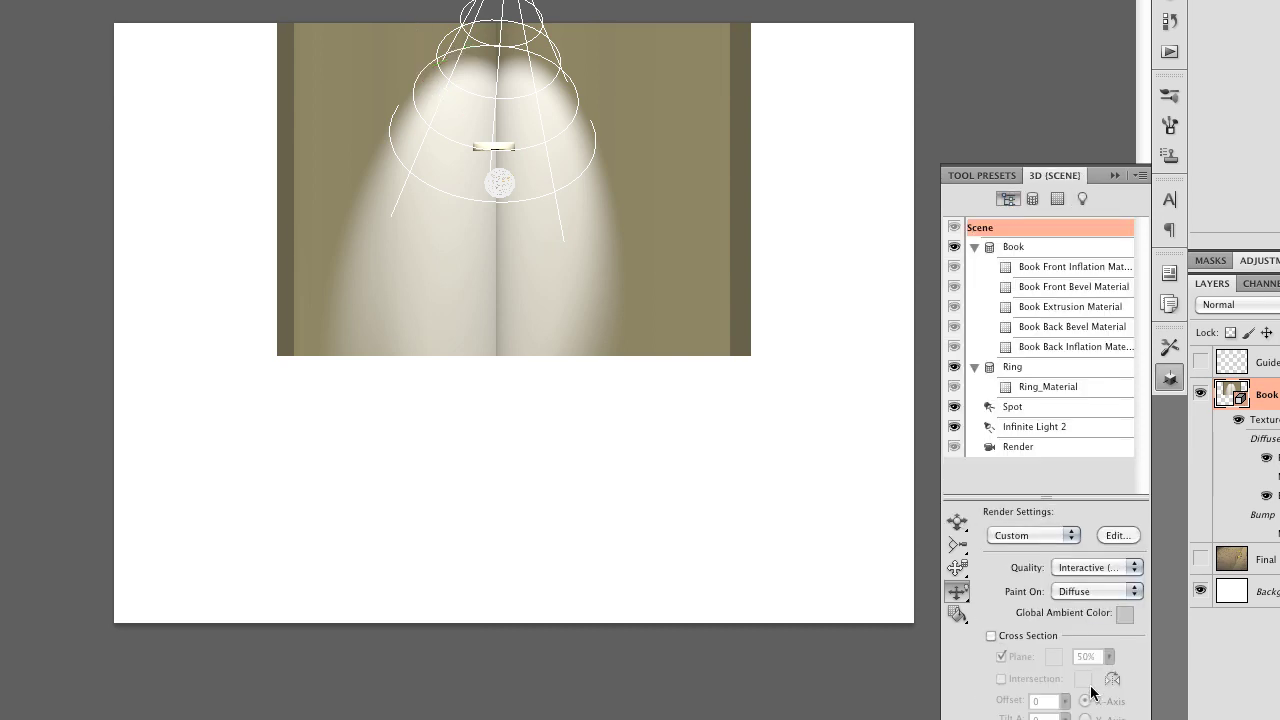
left_click(1115, 603)
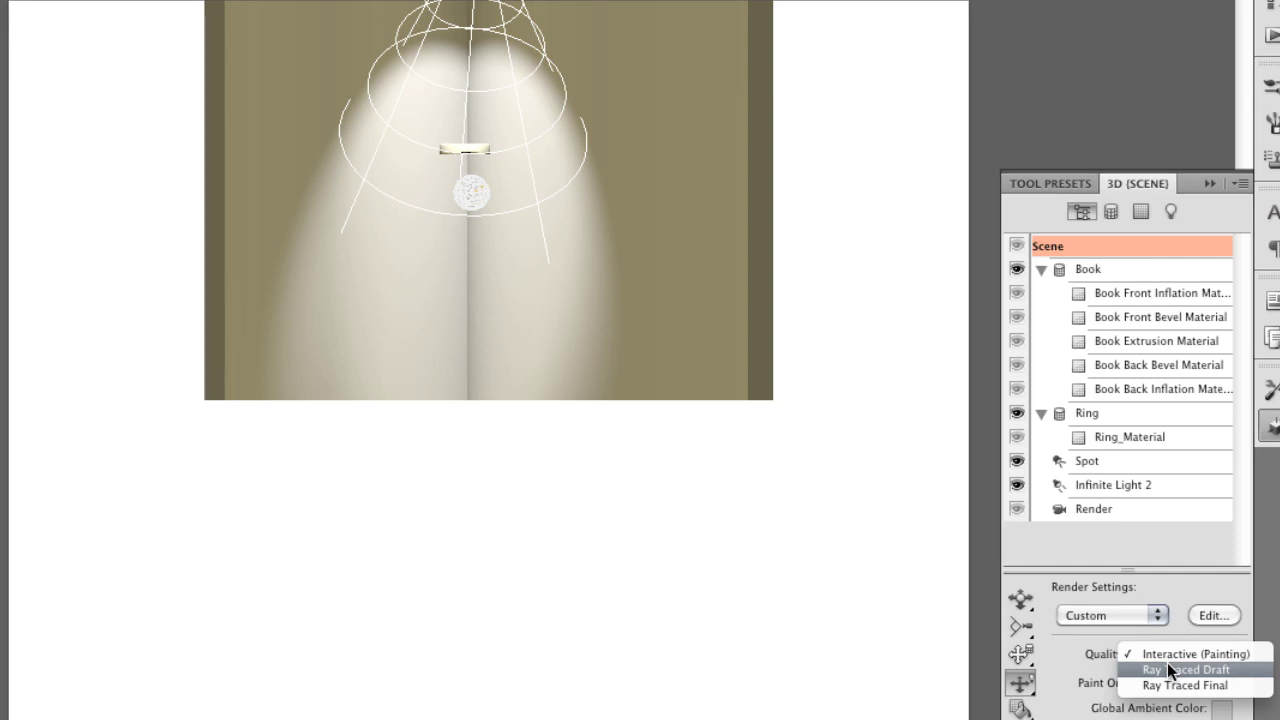
left_click(1167, 668)
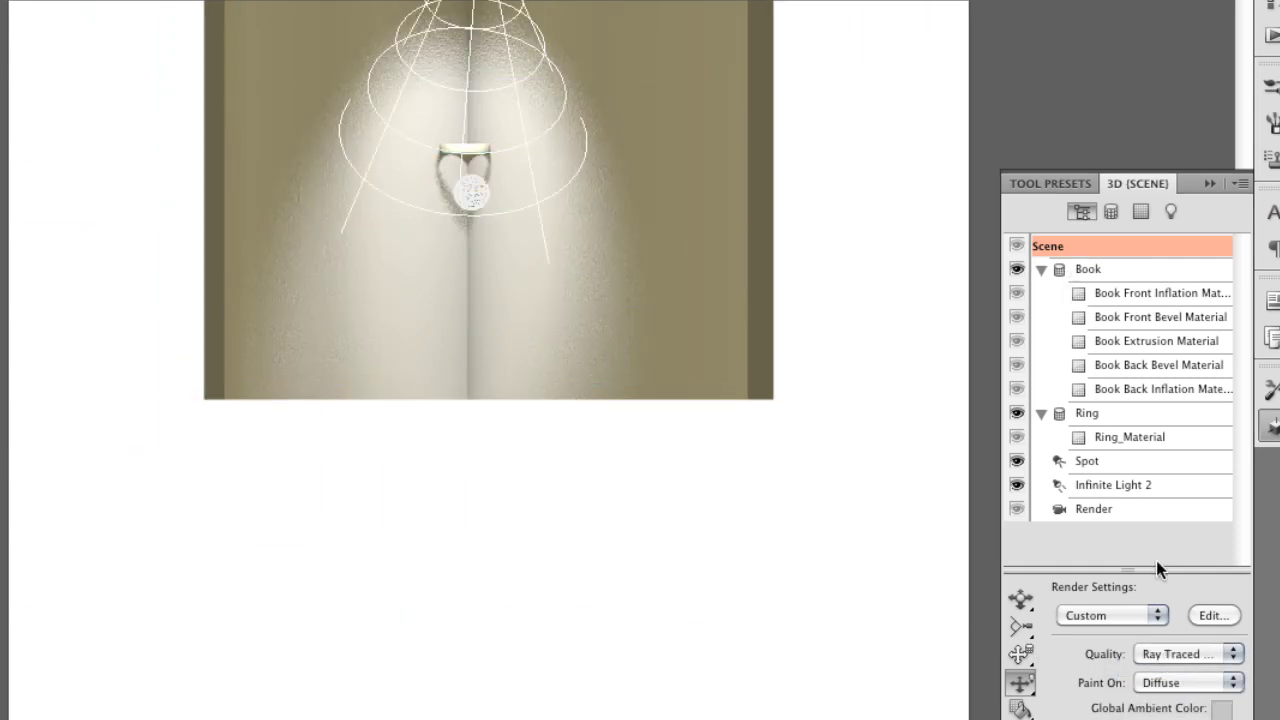
left_click(1185, 653)
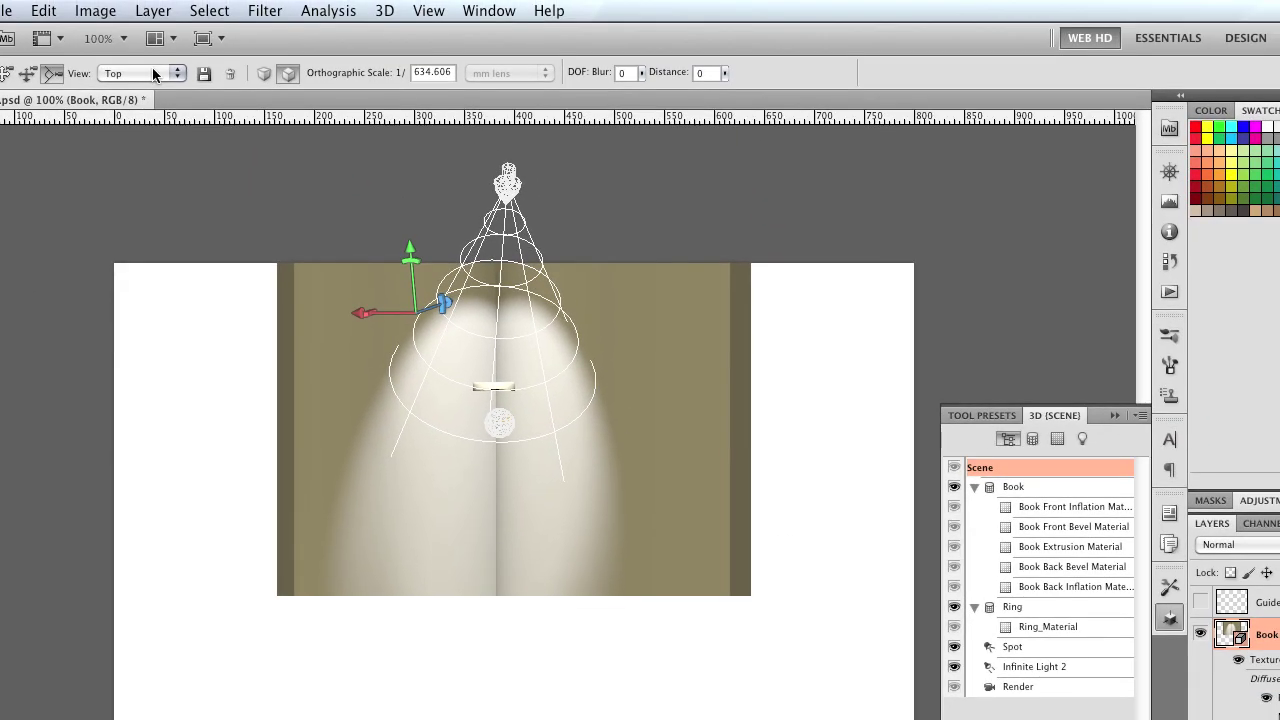
Check the camera view presets in the 3D options bar, then dismiss the list
left_click(153, 73)
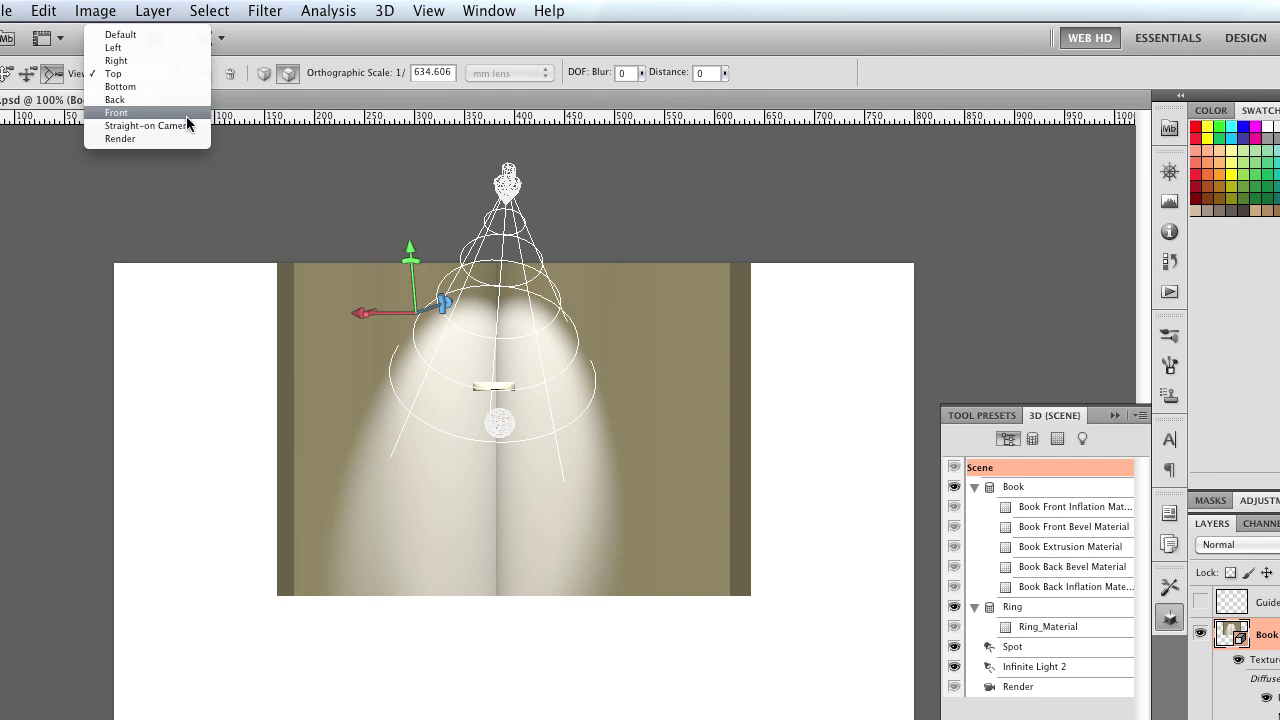
key("Escape")
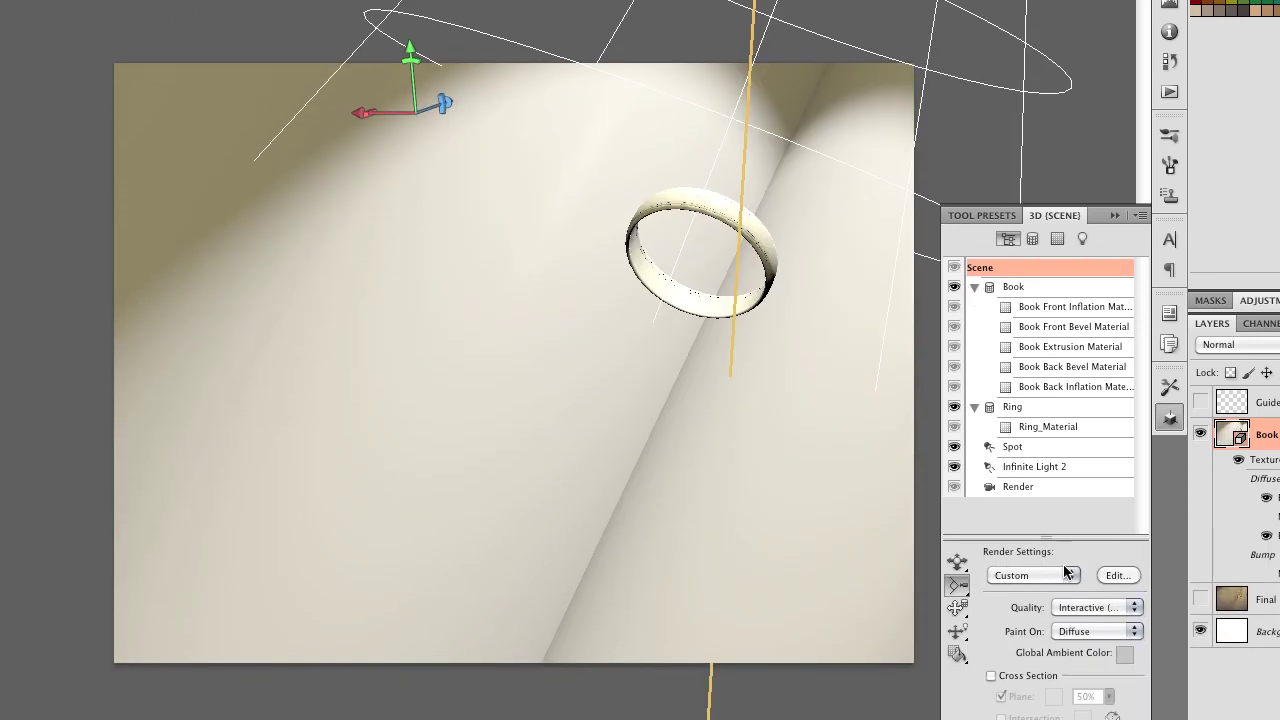
Render the ring close-up at Ray Traced Final quality
left_click(1097, 620)
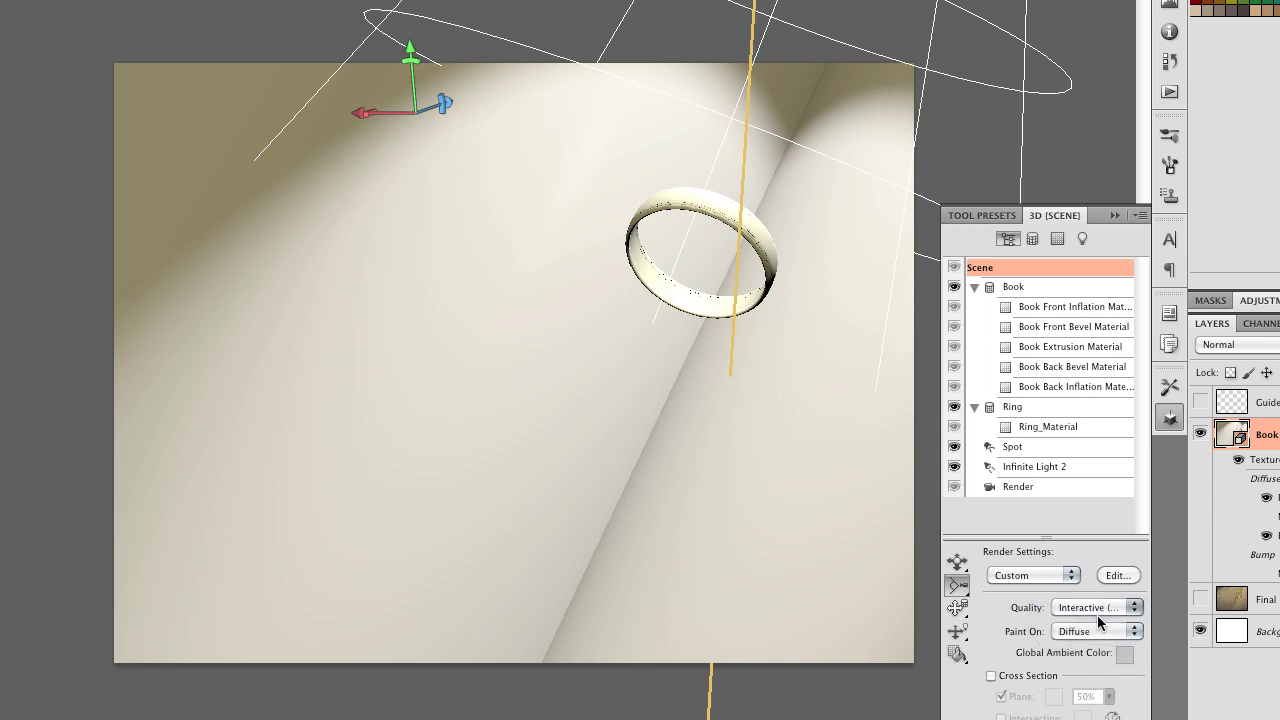